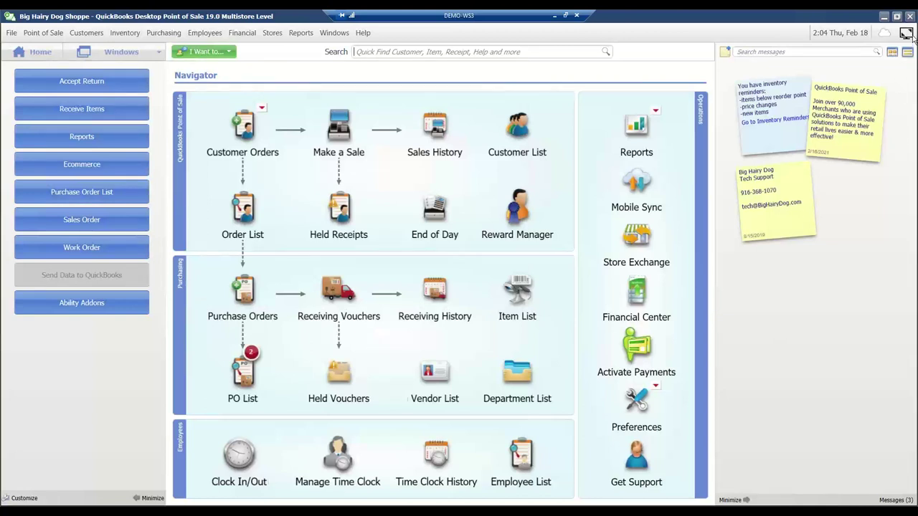
Switch the home screen messages to list view and collapse the message pane
left_click(907, 52)
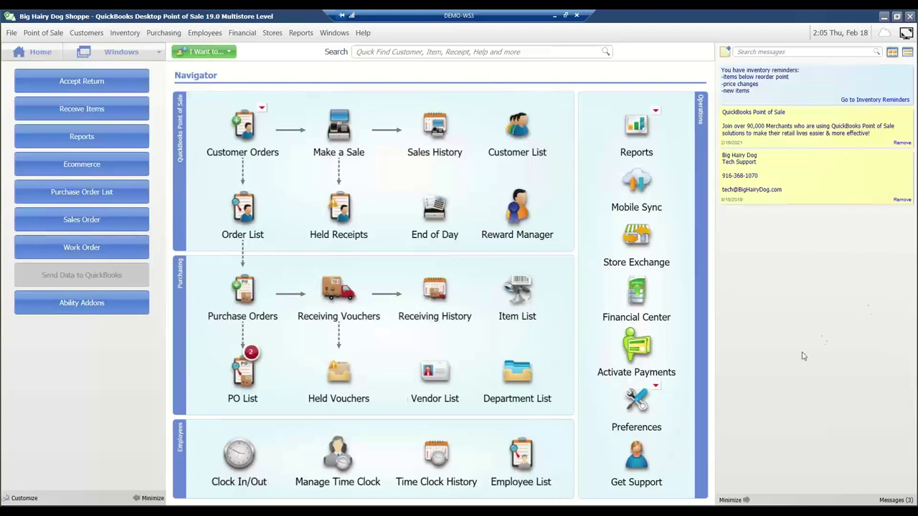
left_click(742, 498)
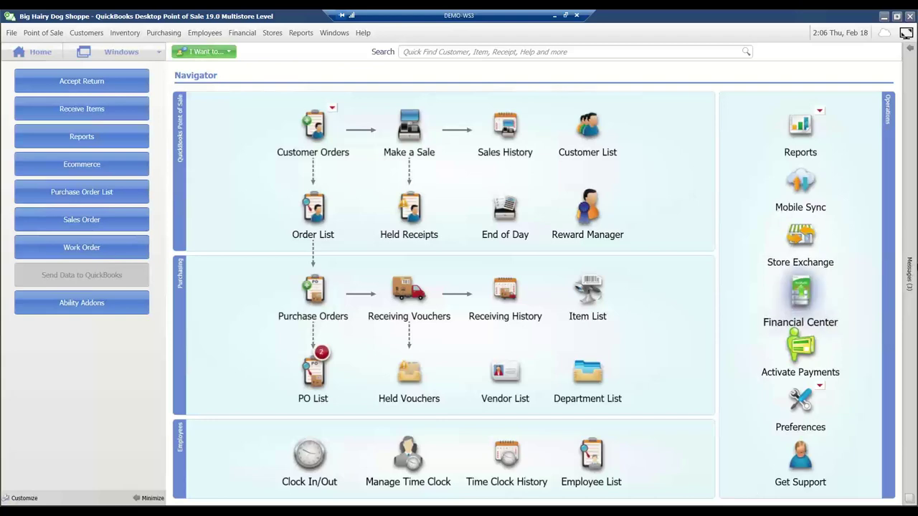
left_click(909, 273)
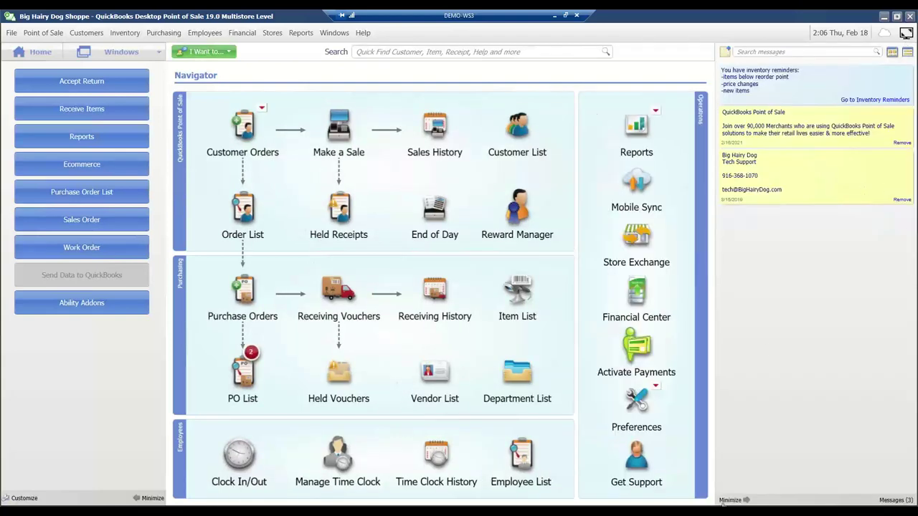
left_click(730, 500)
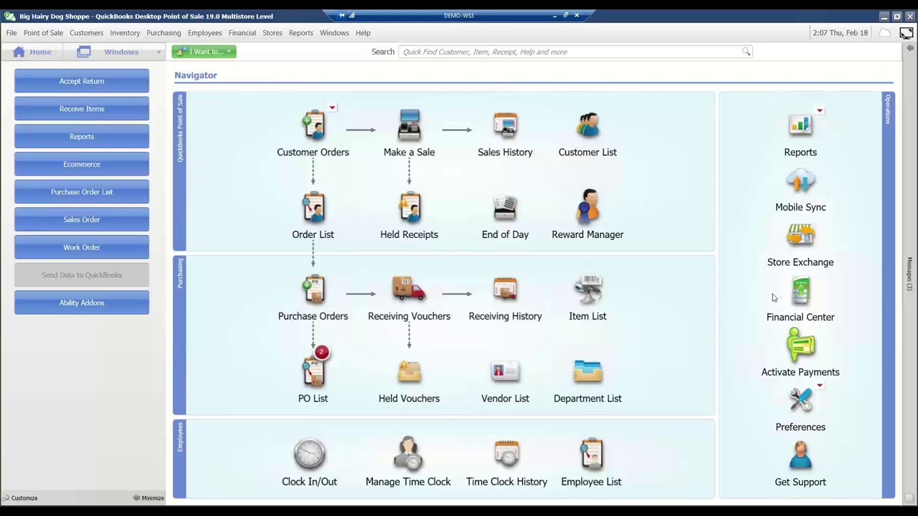
Open the department list and look through the departments with their codes, margins and tax codes
left_click(588, 381)
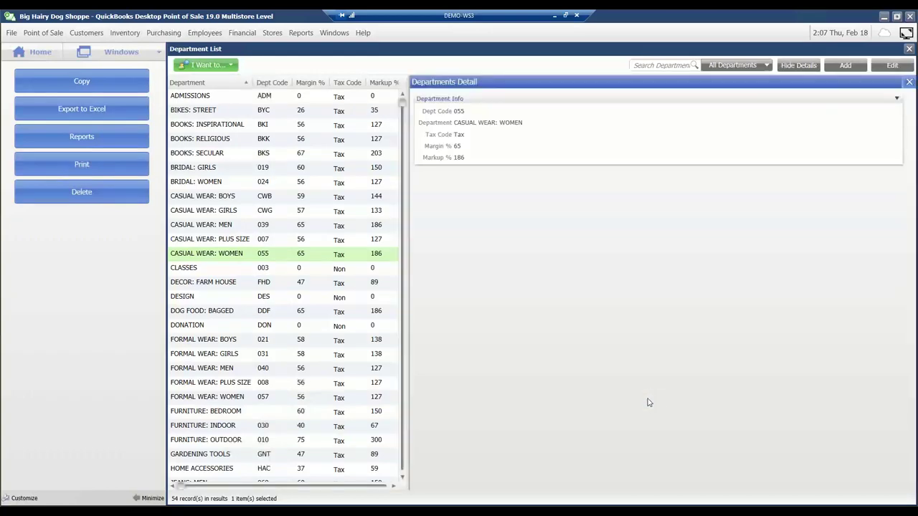
scroll(322, 198, "down", 9)
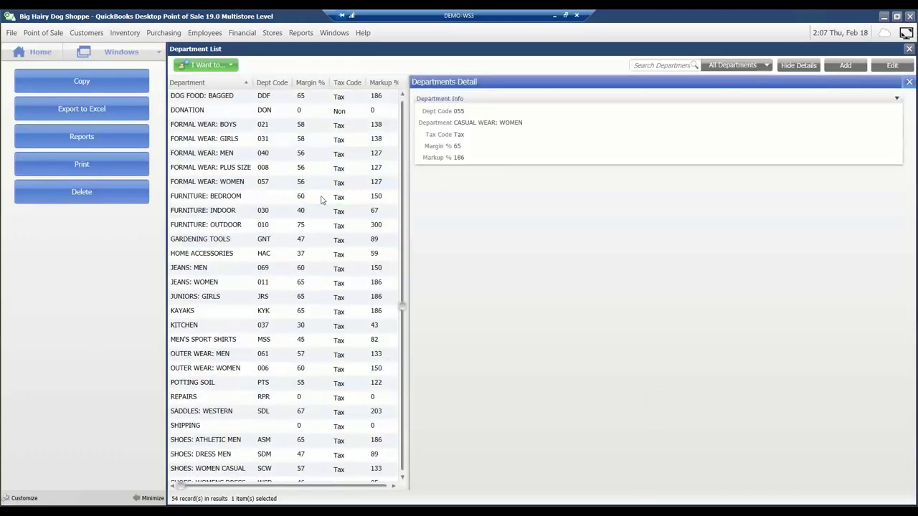
scroll(318, 206, "up", 9)
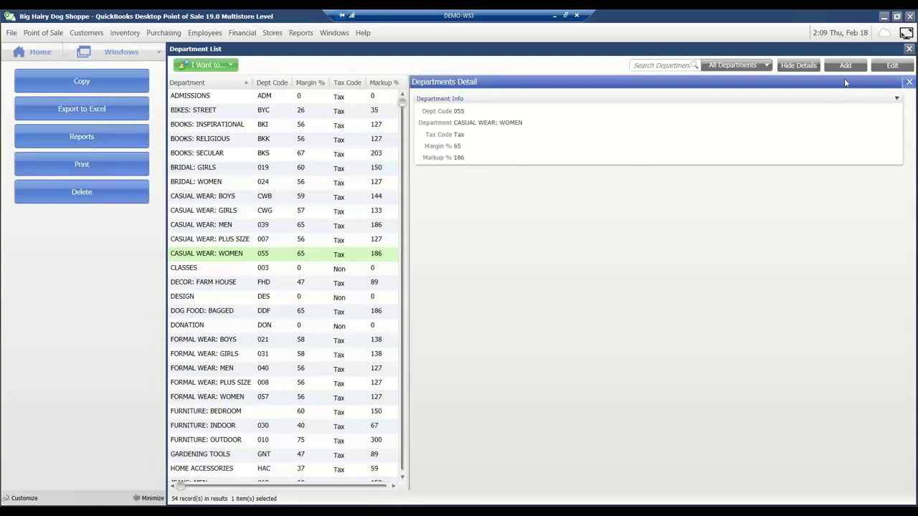
Try a margin of 70% on the CASUAL WEAR: WOMEN department, then discard the changes
left_click(892, 65)
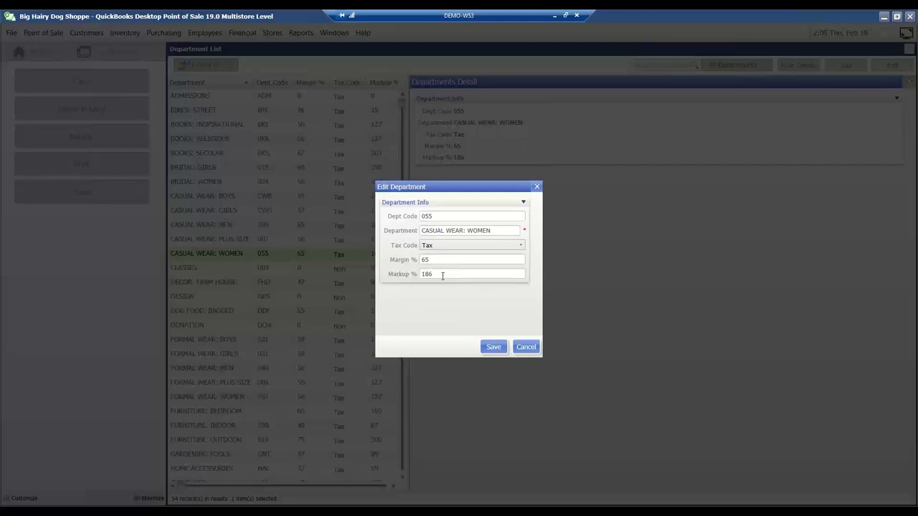
double_click(439, 260)
type("70")
key("Tab")
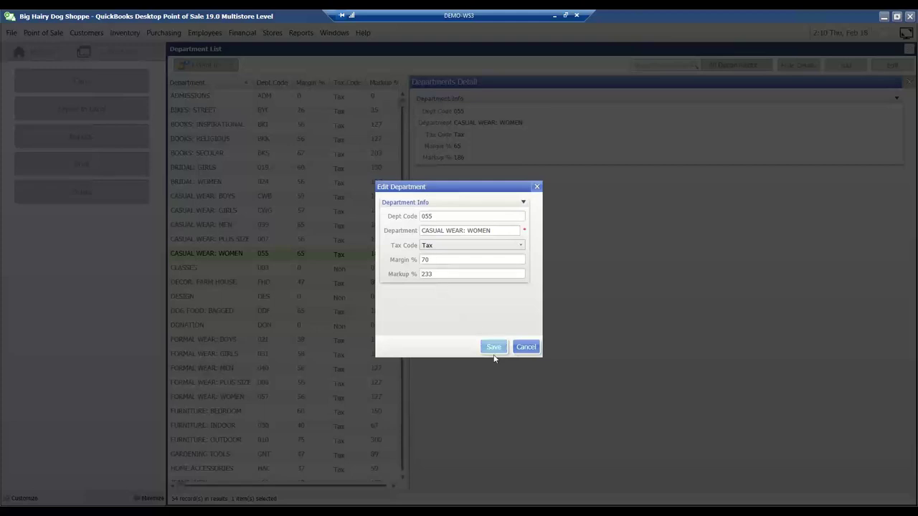
left_click(525, 347)
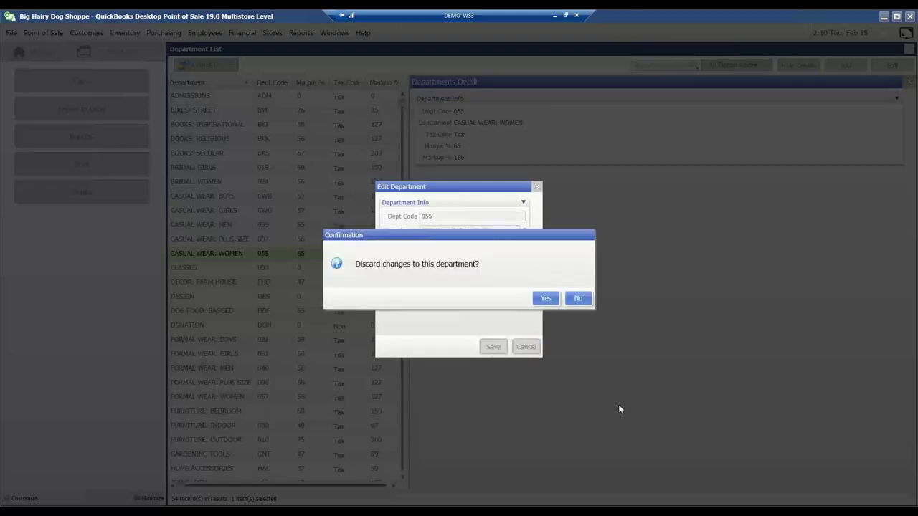
left_click(549, 301)
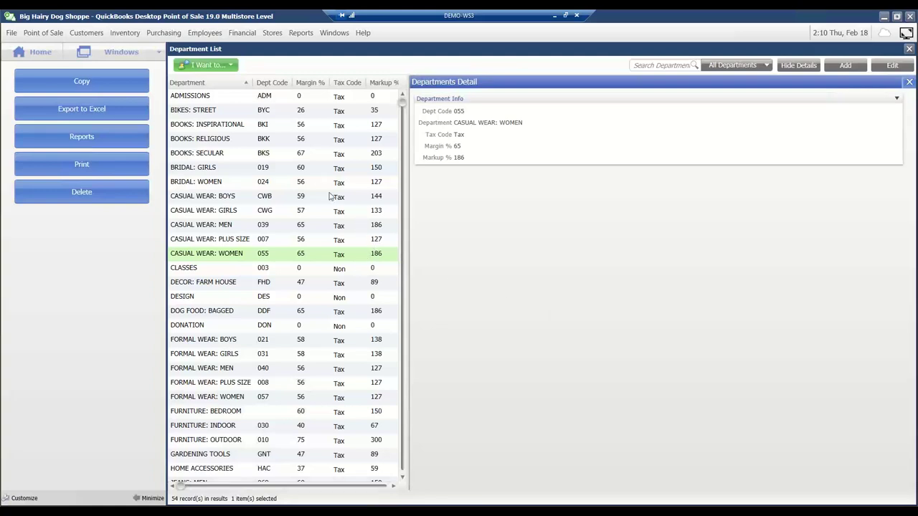
Return to the home screen and view the list of open windows
left_click(34, 55)
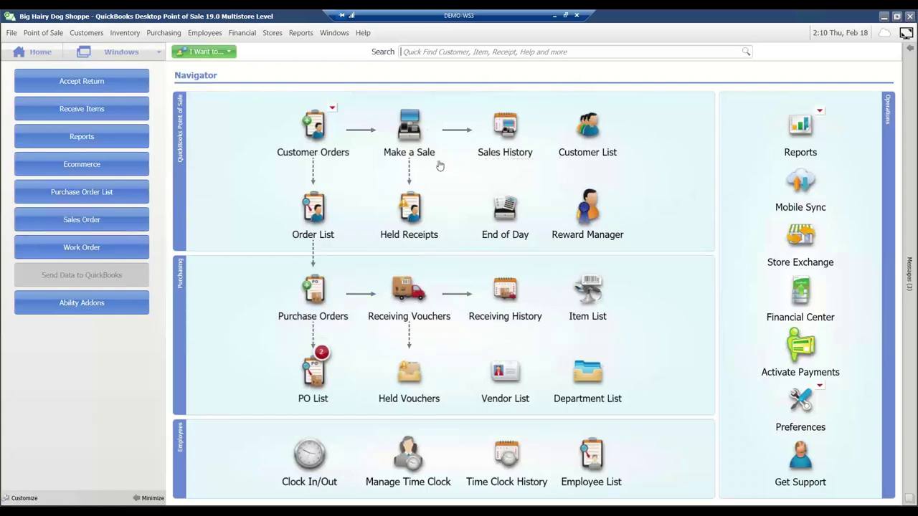
left_click(126, 55)
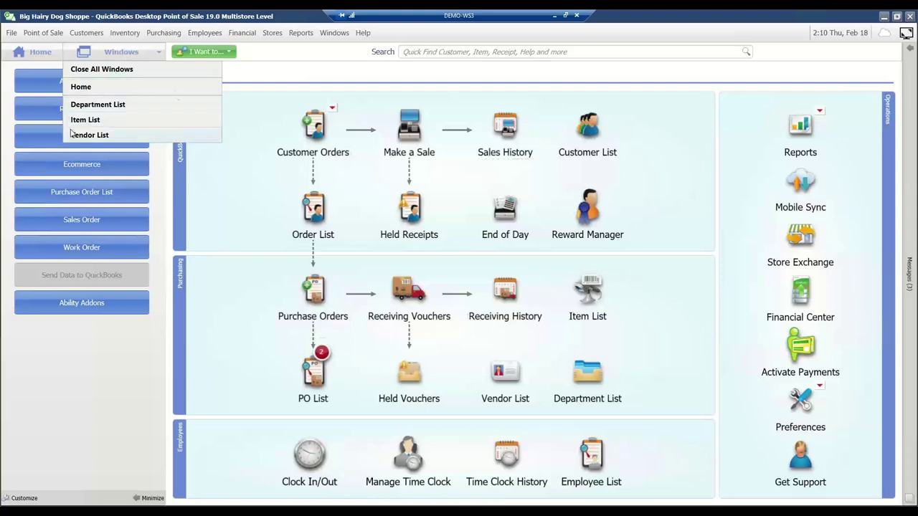
left_click(310, 102)
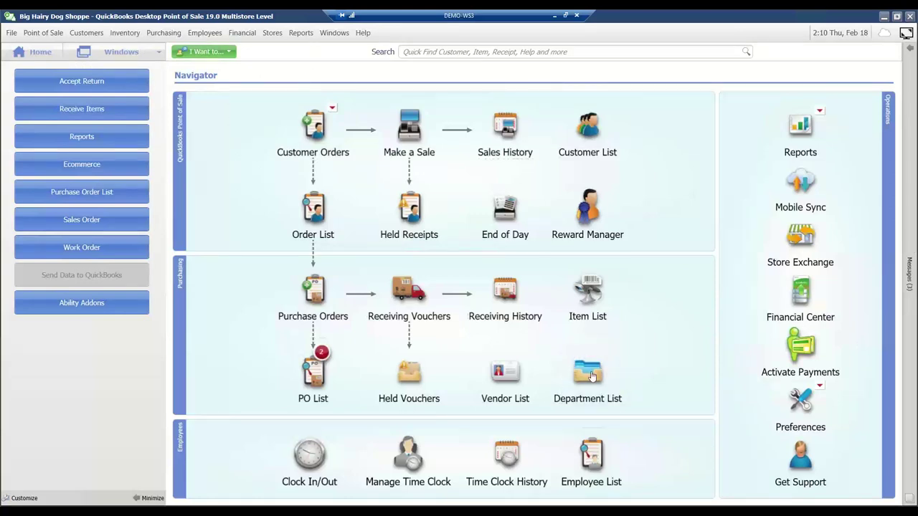
Open the vendor list and look through the vendors and the purchase history of Grace In La
left_click(511, 384)
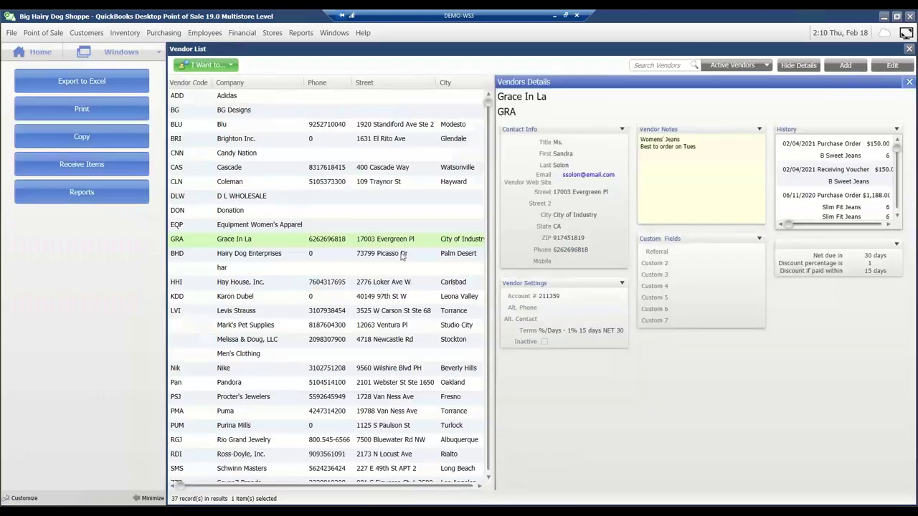
scroll(402, 256, "down", 3)
scroll(402, 256, "up", 3)
mouse_move(899, 149)
left_mouse_down()
mouse_move(898, 219)
mouse_move(899, 143)
left_mouse_up()
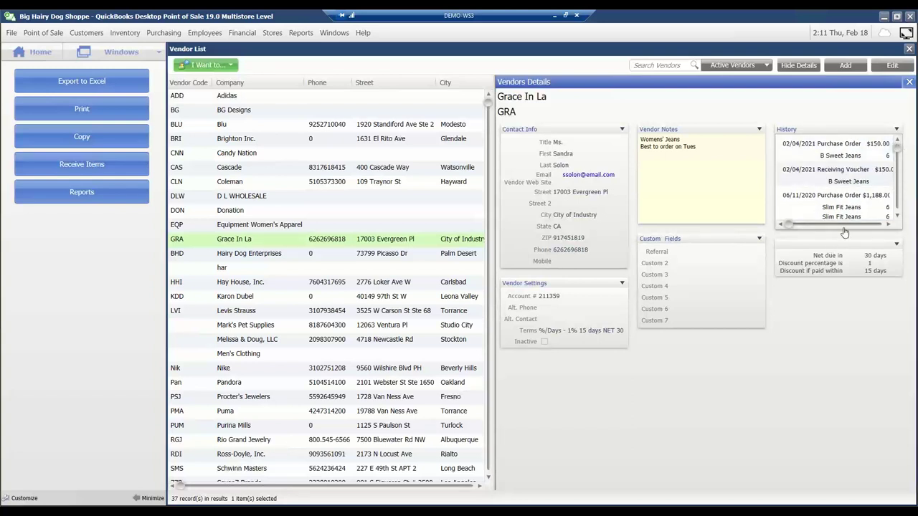
View the 02/04/2021 purchase order from Grace In La's history and its available actions, then return to the vendor list
double_click(824, 149)
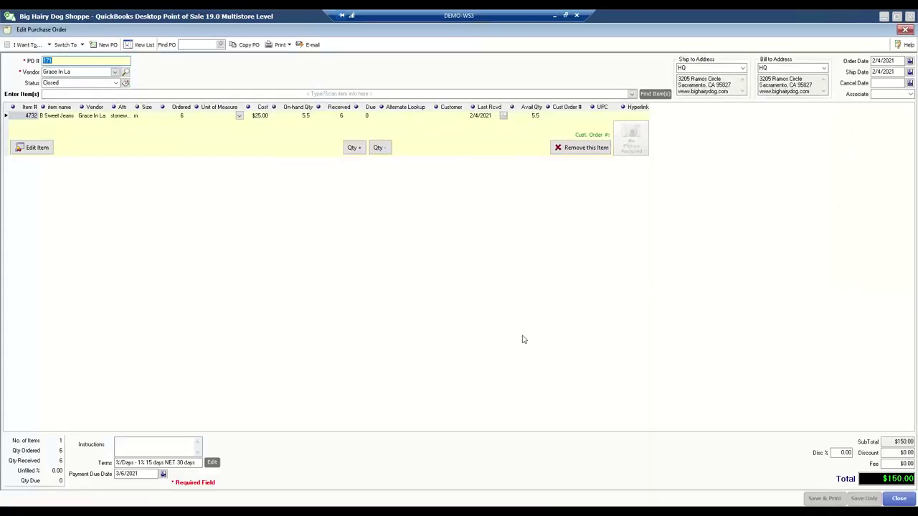
left_click(49, 45)
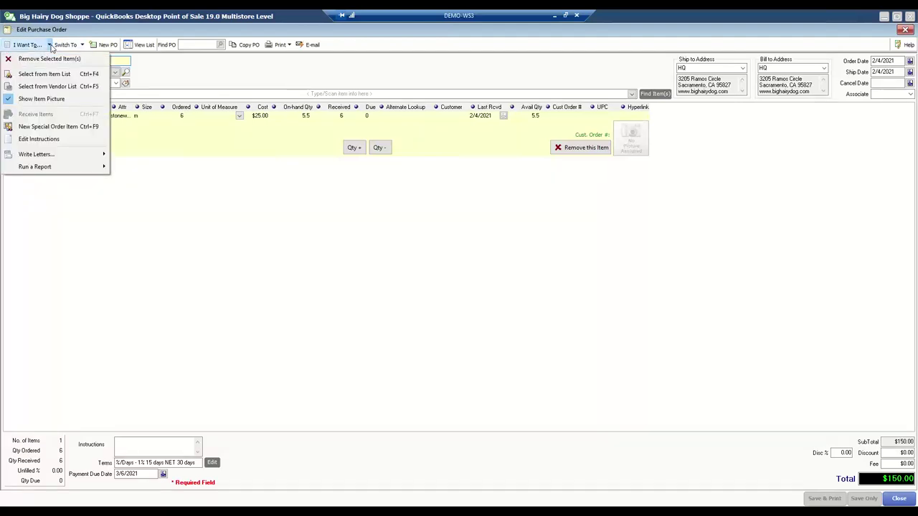
left_click(356, 322)
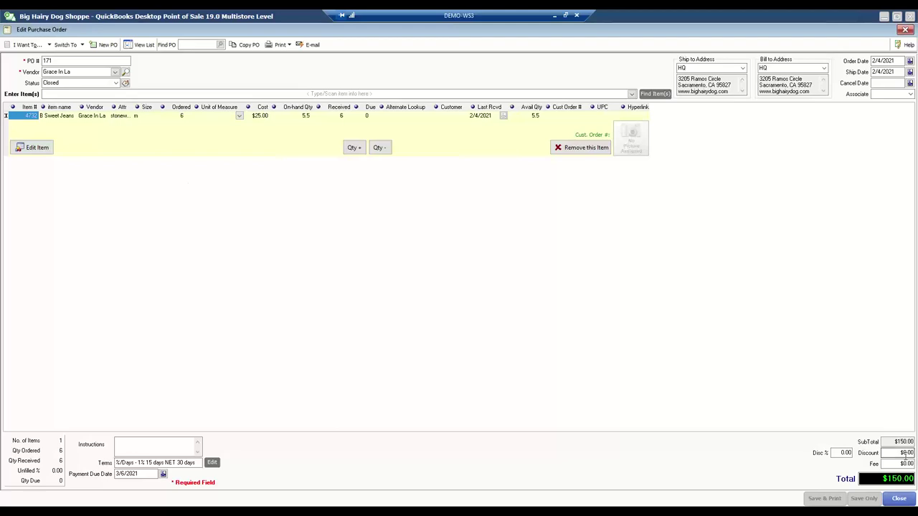
left_click(898, 499)
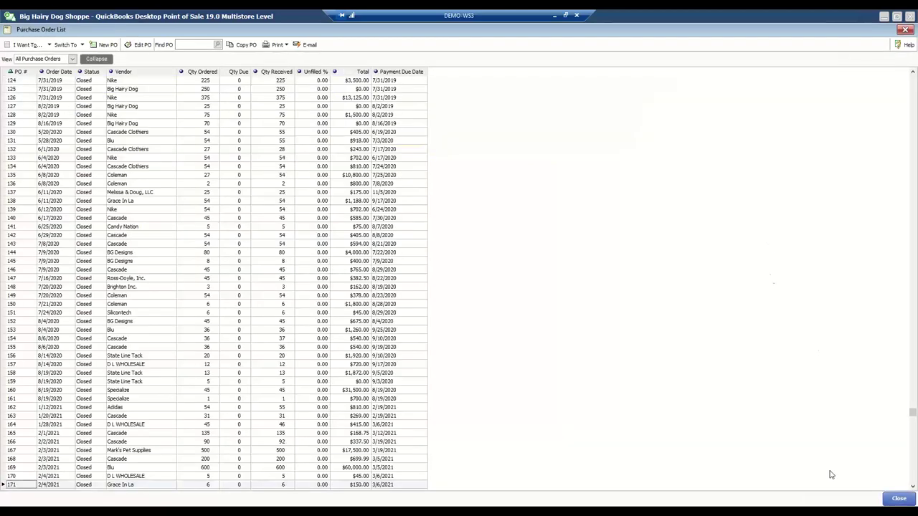
left_click(899, 498)
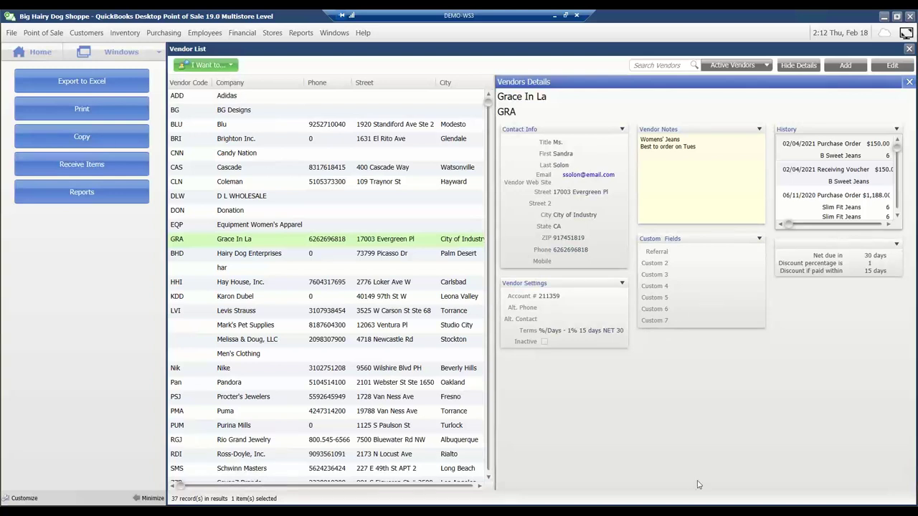
Open the item list from the home screen and widen the O/H Qty NYC column to fit its heading
left_click(36, 52)
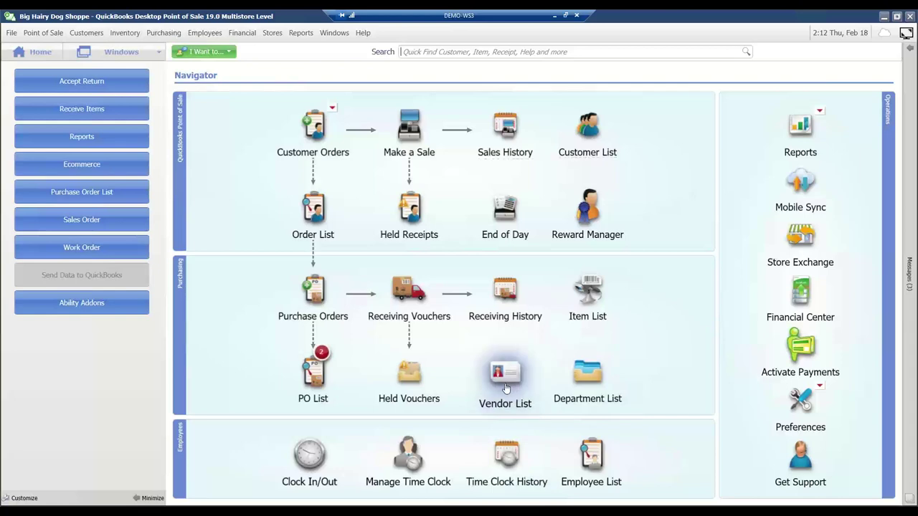
left_click(588, 302)
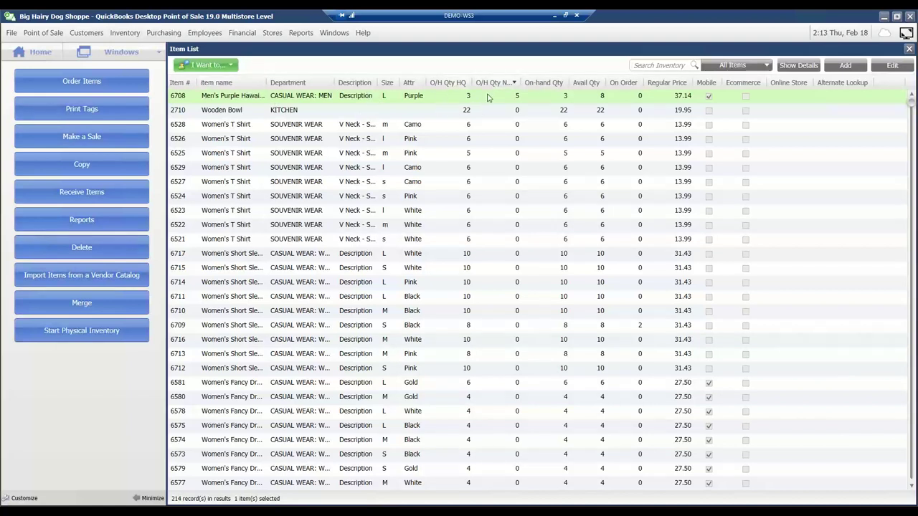
left_click_drag(521, 83, 534, 81)
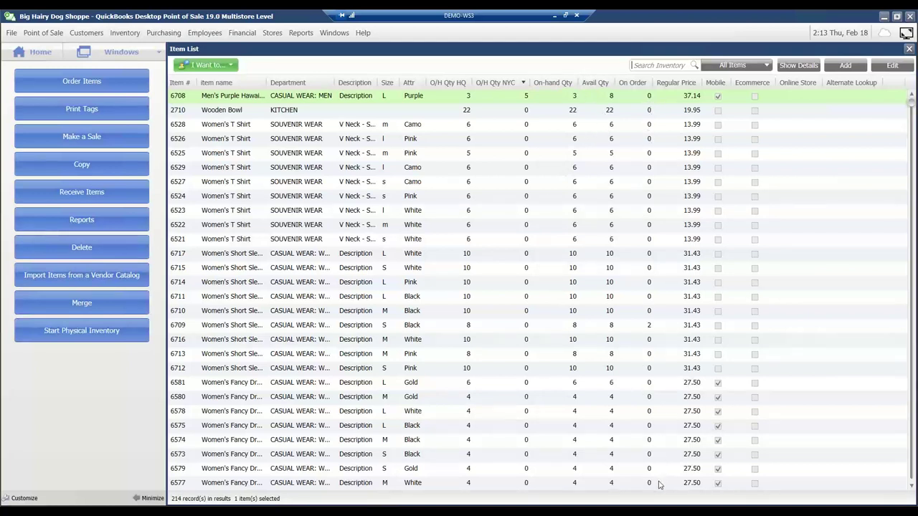
Add the Store 1 Reorder Point column to the item list and place it between On Order and Regular Price
right_click(509, 86)
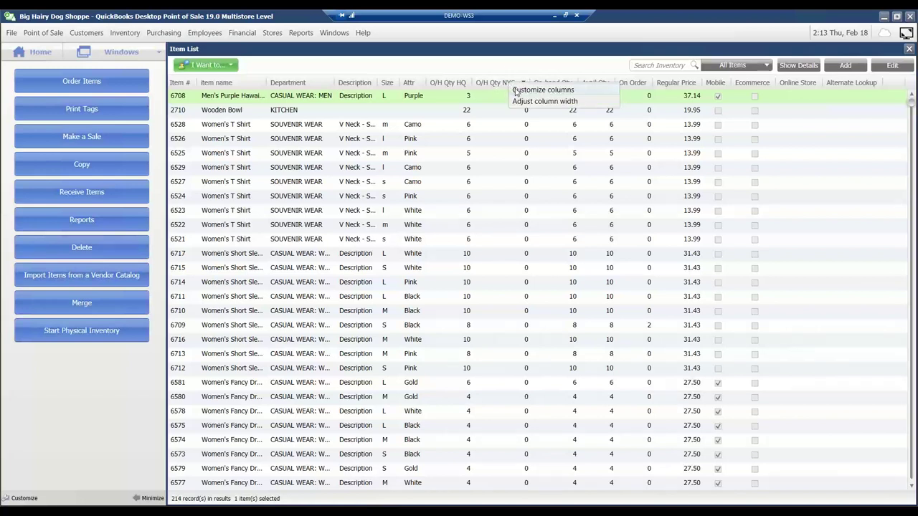
left_click(516, 90)
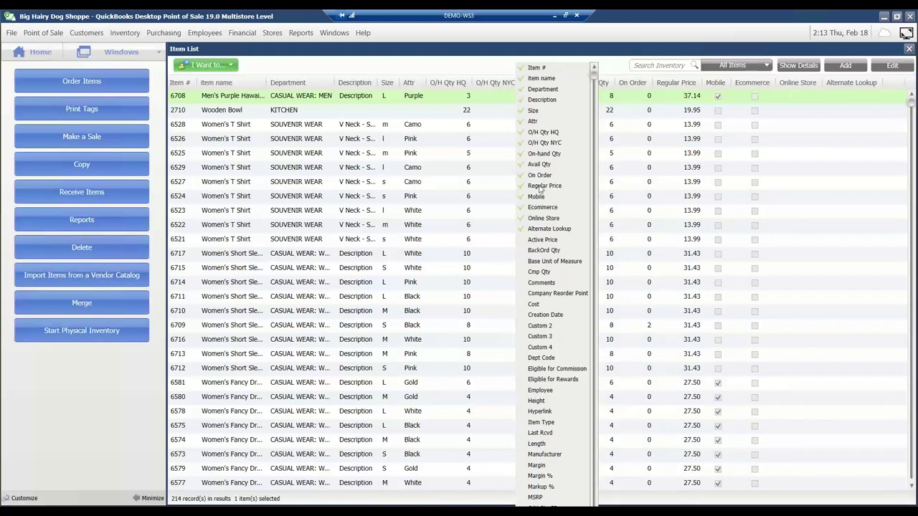
scroll(544, 261, "down", 2)
scroll(545, 262, "down", 3)
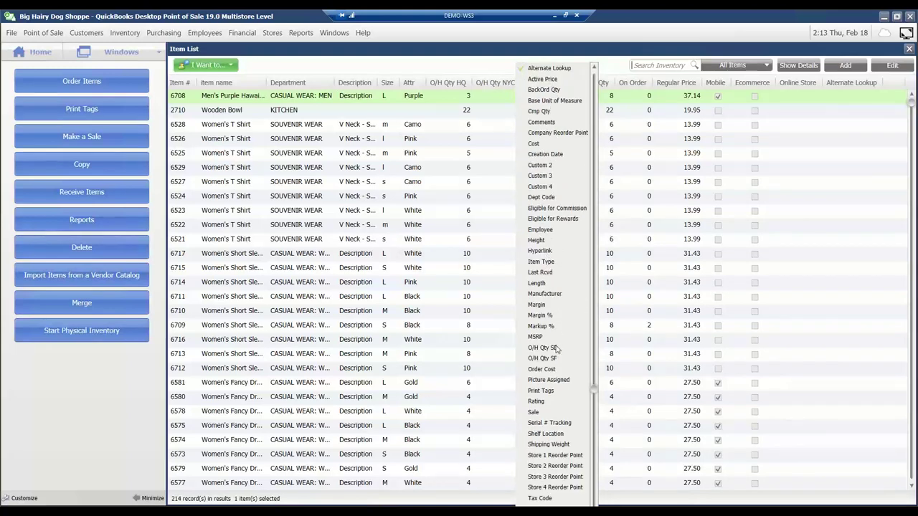
scroll(556, 350, "down", 3)
scroll(556, 349, "up", 5)
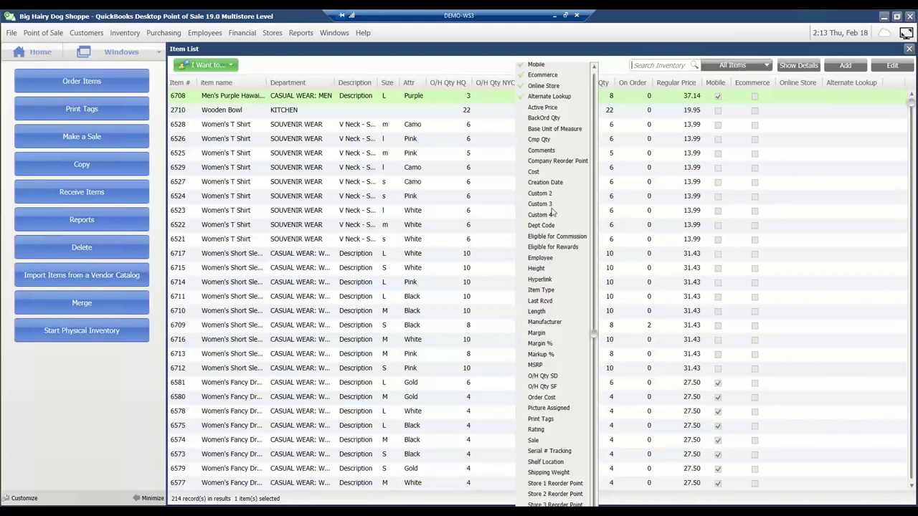
scroll(550, 207, "down", 3)
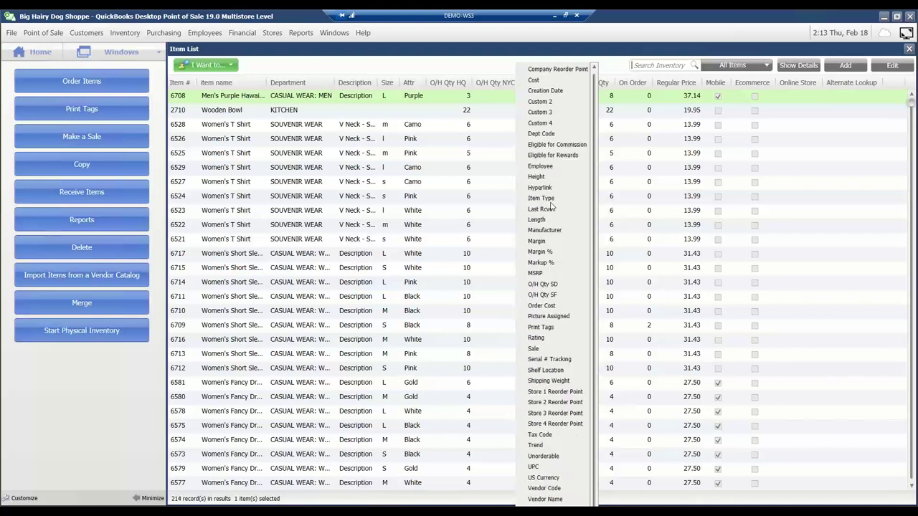
left_click(555, 393)
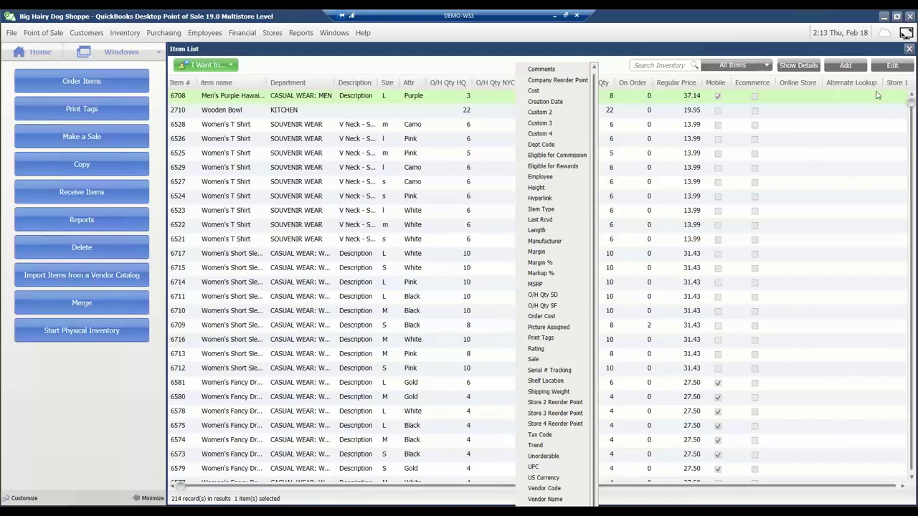
mouse_move(890, 85)
left_mouse_down()
mouse_move(585, 81)
mouse_move(664, 83)
mouse_move(661, 94)
left_mouse_up()
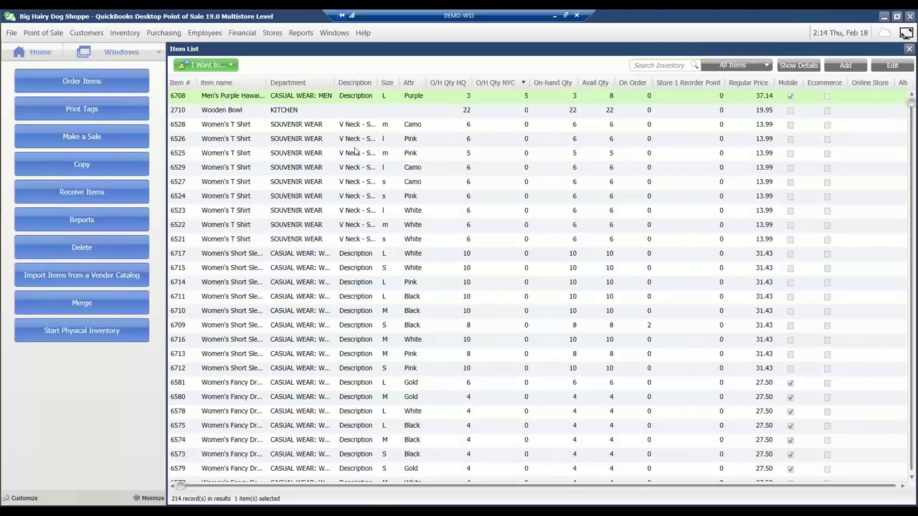
Show the details of the Men's Purple Hawaiian Shirt, view the 02/18/2021 sale from its history, and return to the item details
left_click(797, 66)
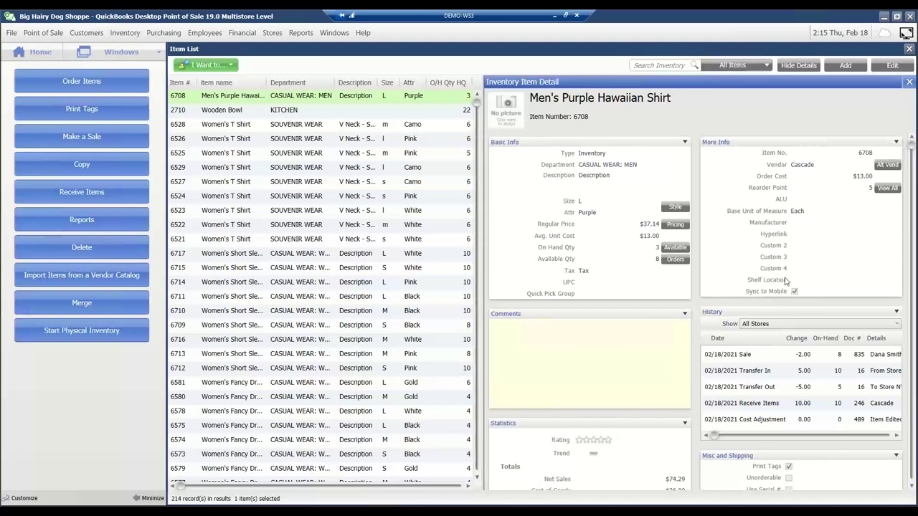
scroll(783, 284, "down", 2)
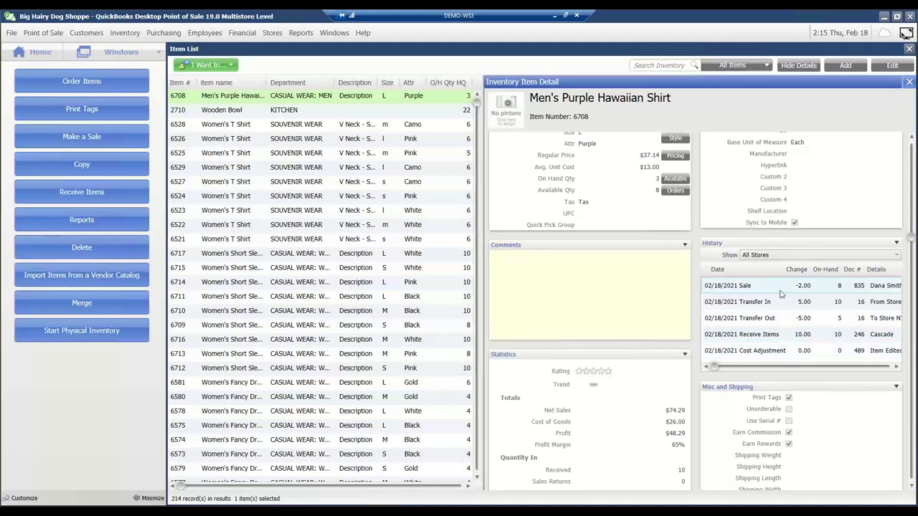
double_click(727, 287)
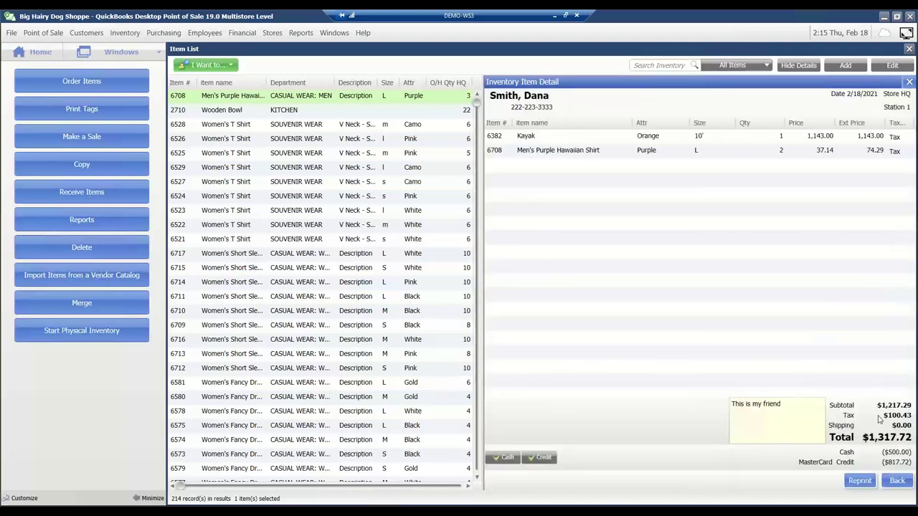
left_click(897, 482)
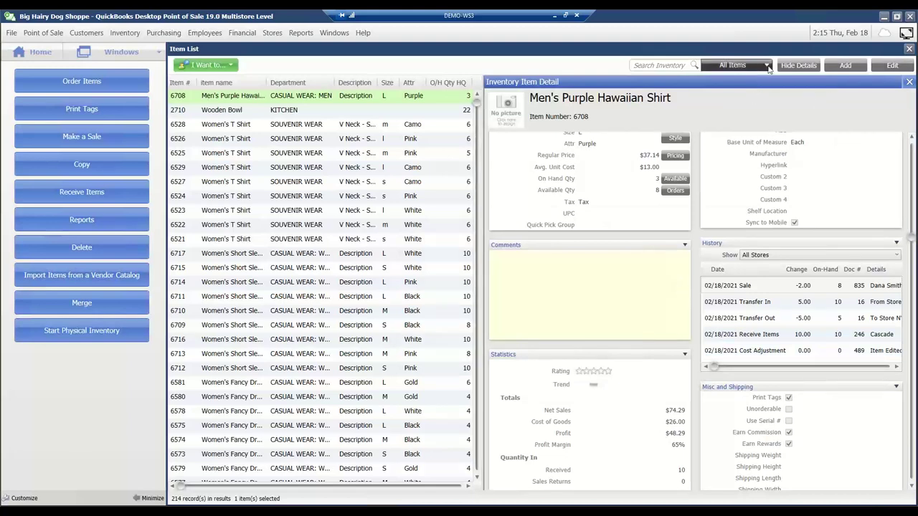
Start a new inventory item named Womens Spring Dress and assign the Flowered Dress picture to it
left_click(855, 66)
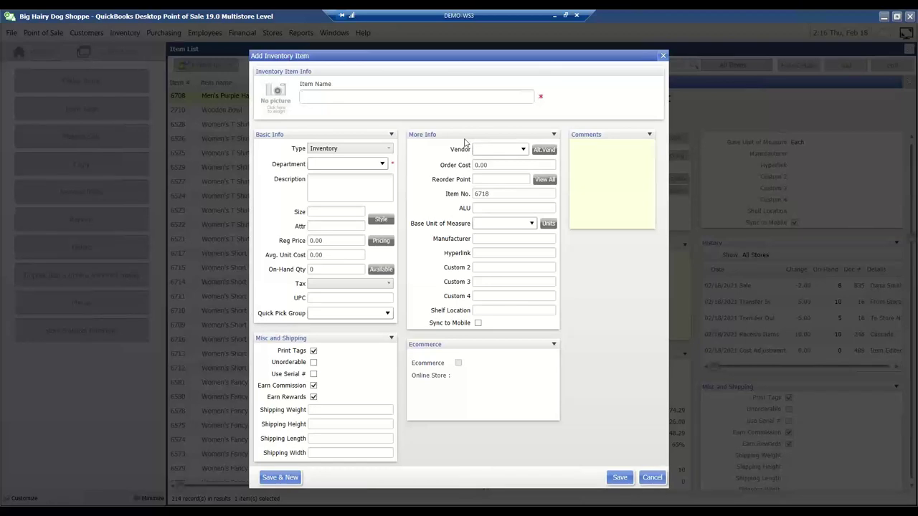
type("Womens Spring Dress")
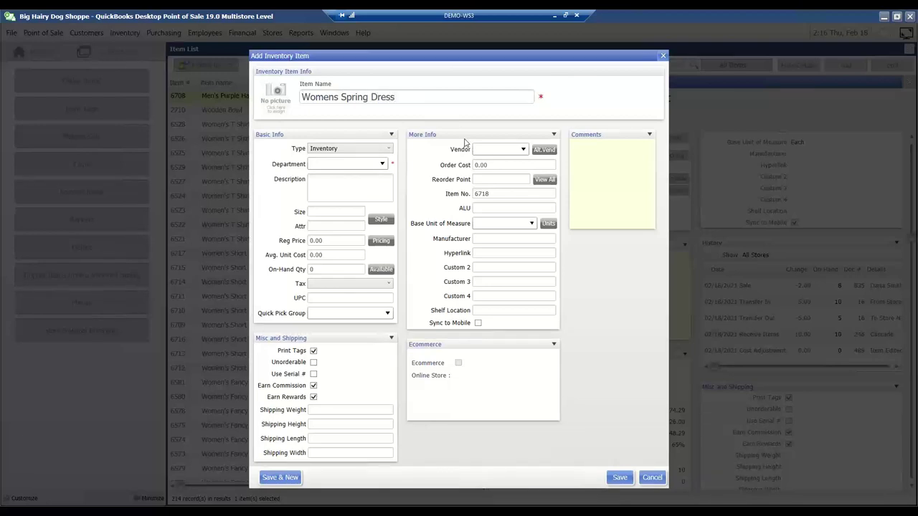
left_click(276, 98)
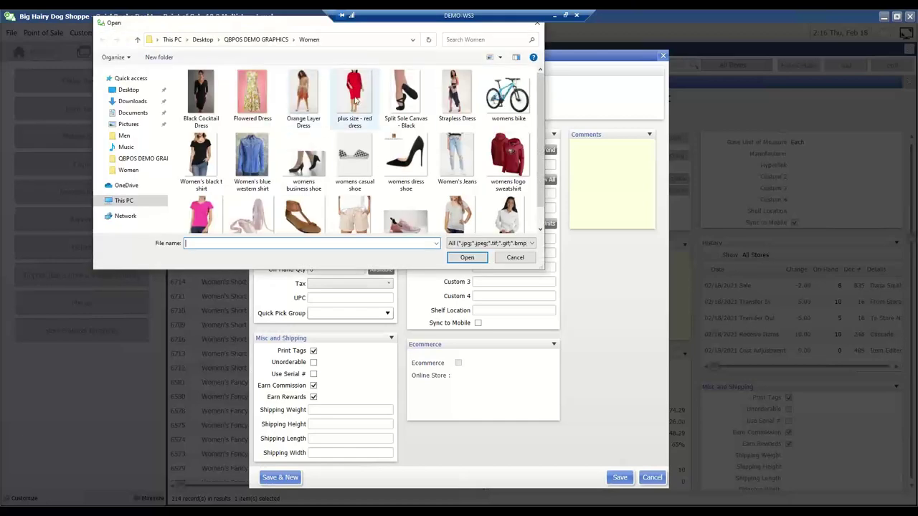
left_click(273, 118)
left_click(467, 258)
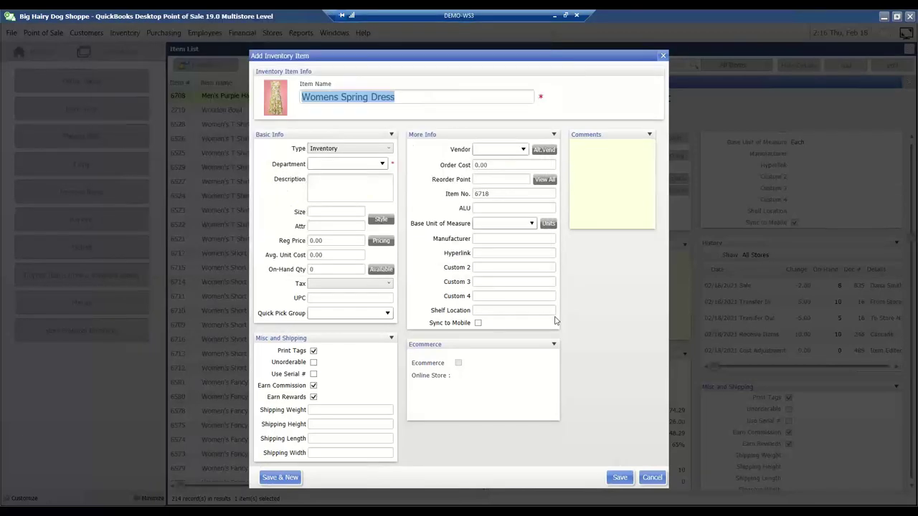
Check the available item types, keep Inventory, and assign the CASUAL WEAR: WOMEN department with "Description" as the description
left_click(389, 150)
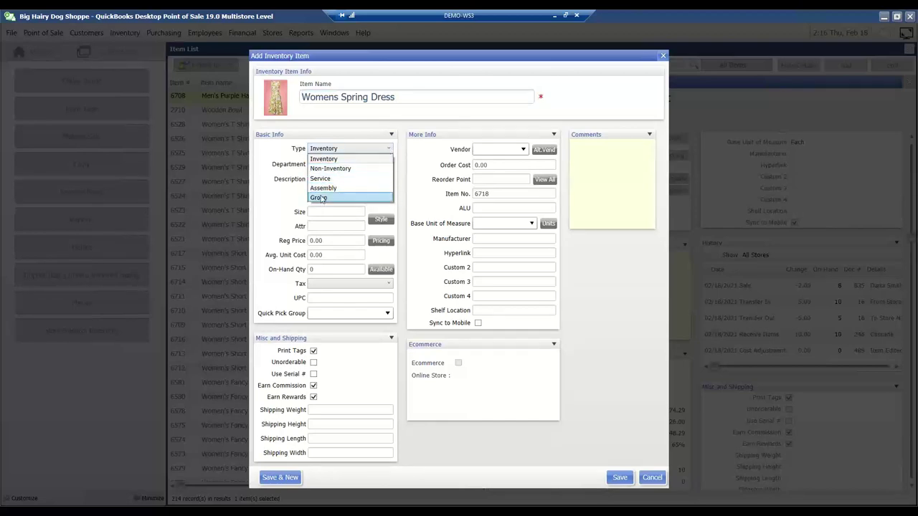
left_click(389, 150)
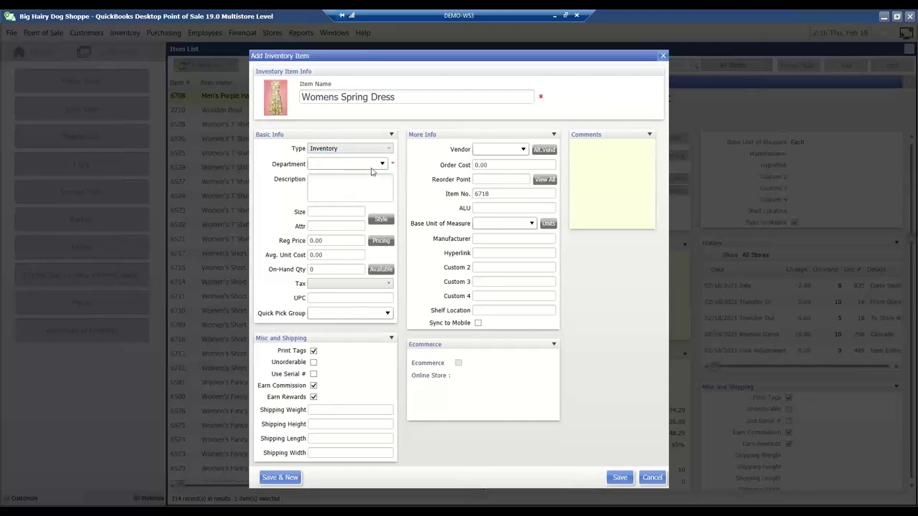
left_click(383, 165)
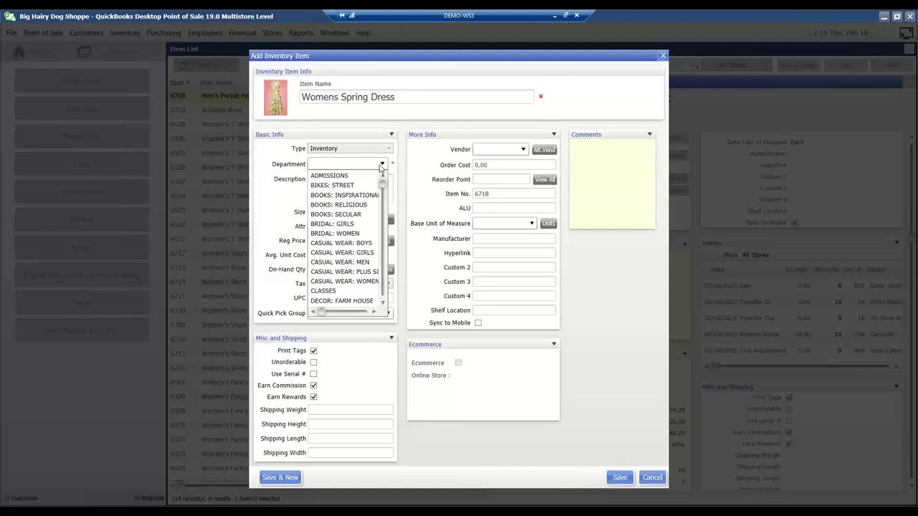
left_click(368, 281)
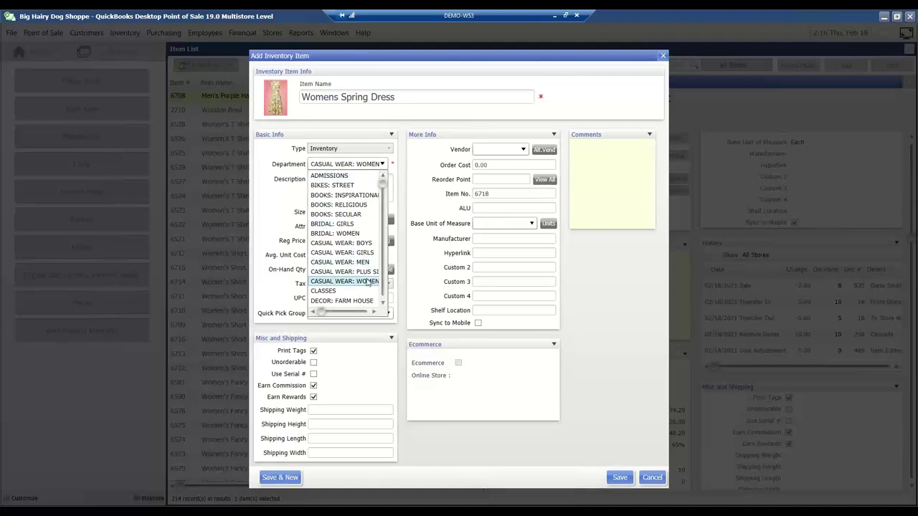
left_click(341, 189)
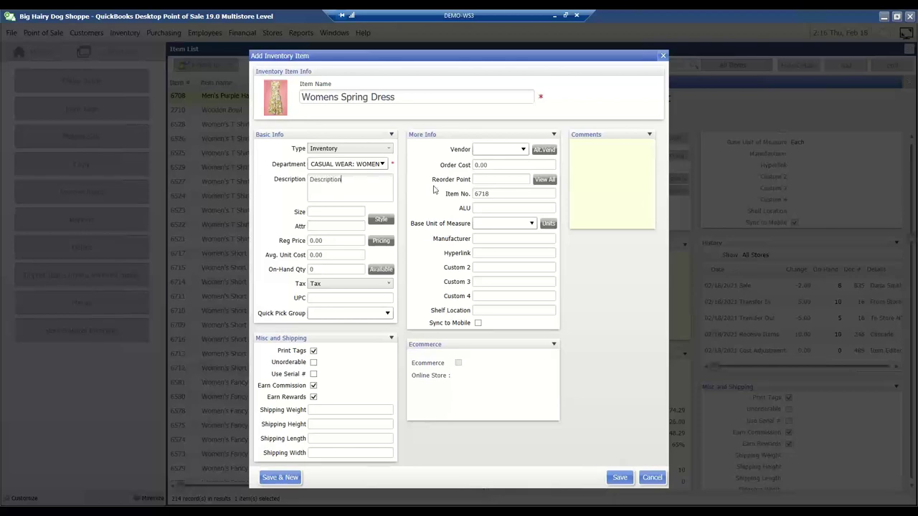
Choose Cascade as the item's vendor and set the order cost to 17 and the reorder point to 5
left_click(523, 150)
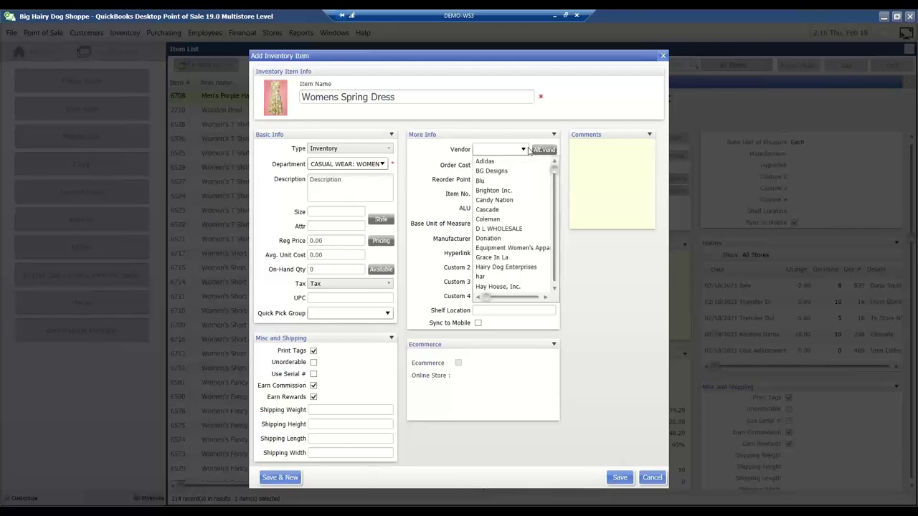
left_click(494, 210)
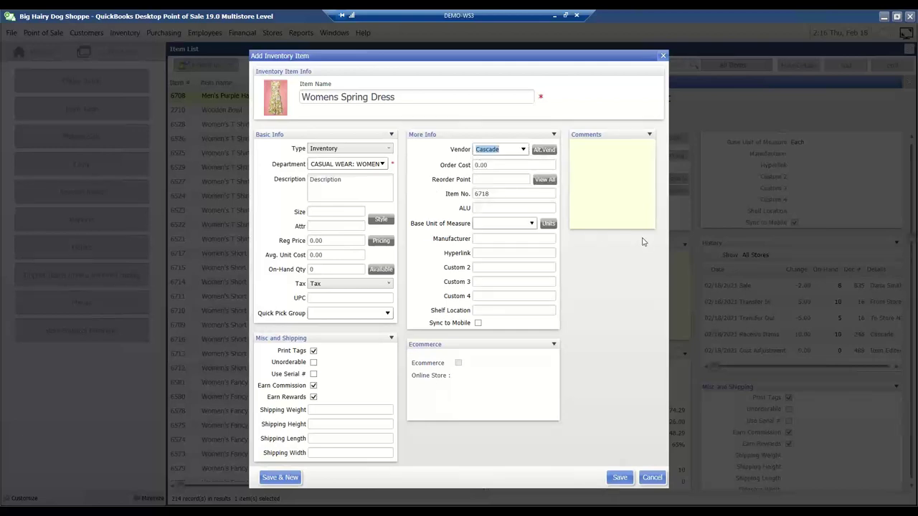
left_click(496, 166)
type("17")
left_click(476, 183)
type("5")
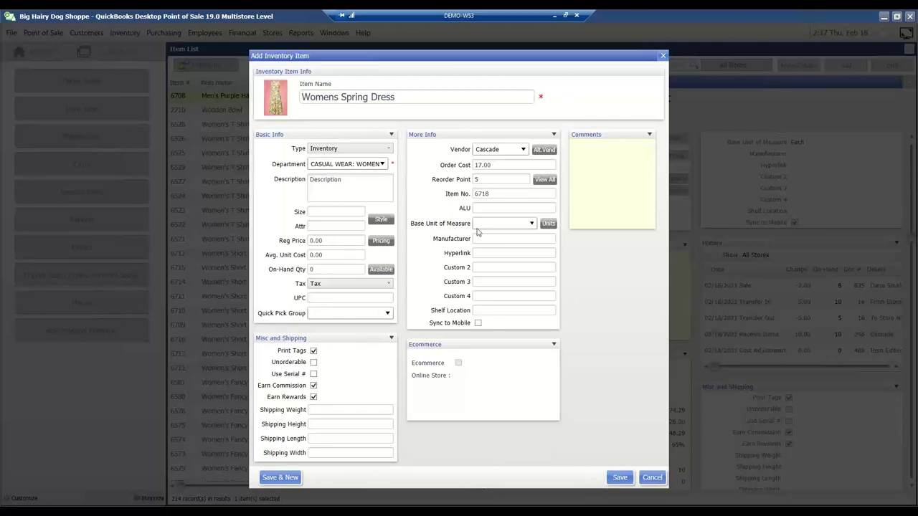
Set the item's base unit of measure to Each and enable Sync to Mobile
left_click(533, 224)
left_click(483, 236)
left_click(478, 322)
Set the dress's size to S and its attribute to Flower Creme
left_click(328, 213)
type("S")
left_click(309, 226)
type("C")
key("BackSpace")
type("Floe")
key("BackSpace")
type("wer Crem")
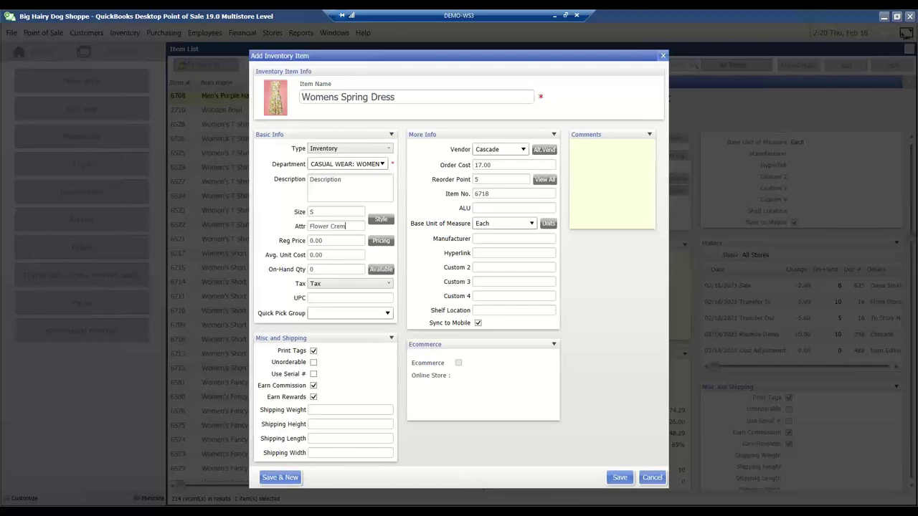
type("e")
Set the dress's average unit cost to 17, leaving the on-hand quantity at 0
left_click(333, 256)
type("17")
key("Tab")
left_click(333, 268)
Save the item, continue to its style grid, and apply the Women's Dress style template
left_click(380, 219)
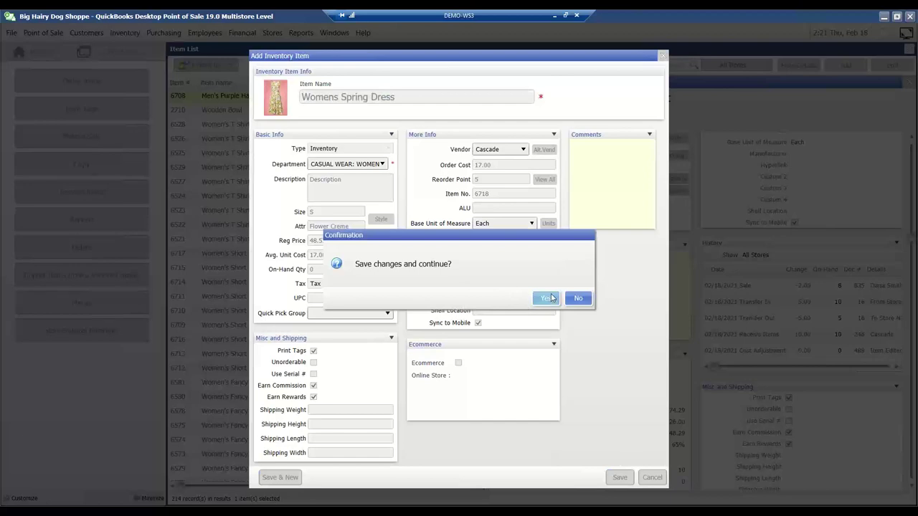
left_click(547, 298)
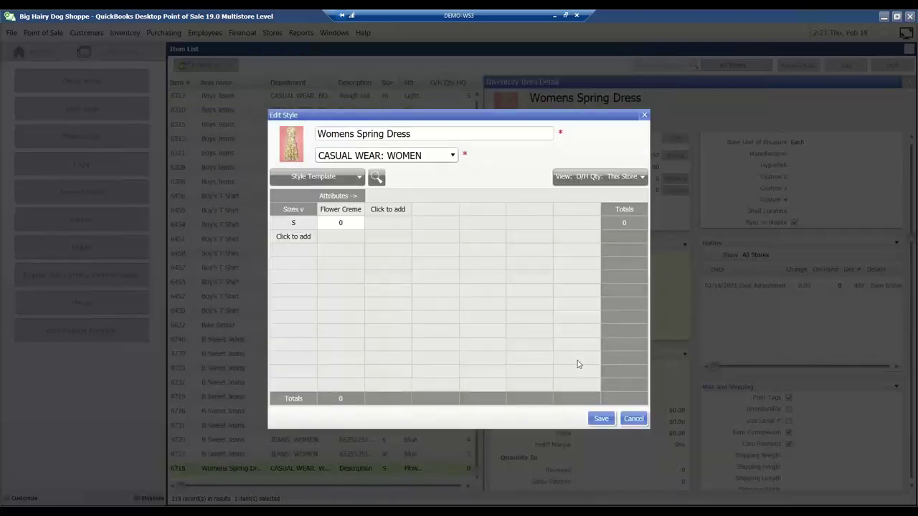
left_click(360, 179)
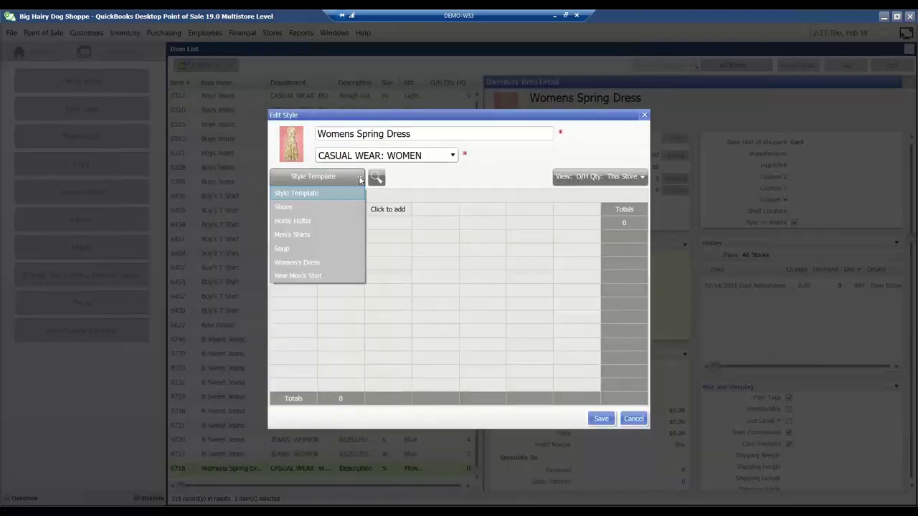
left_click(308, 263)
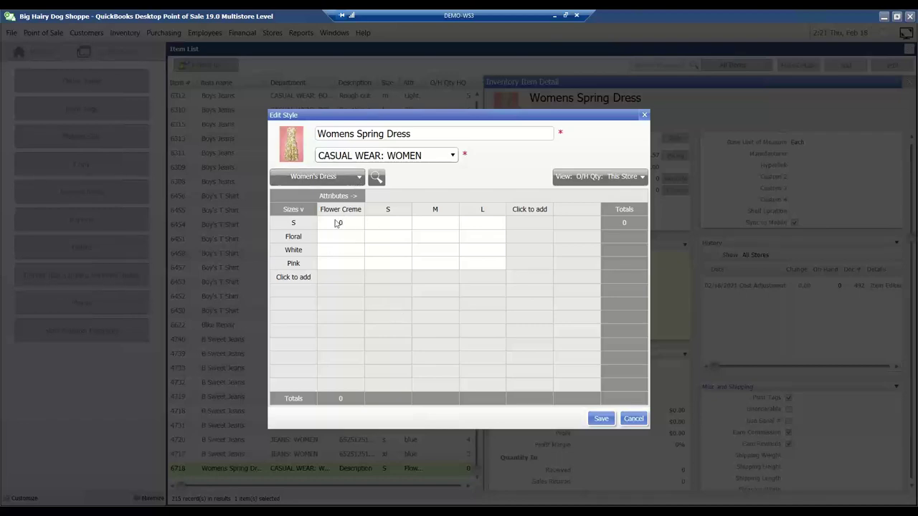
Rename the Floral and White size rows to M and L, and remove the Pink row
left_click(298, 239)
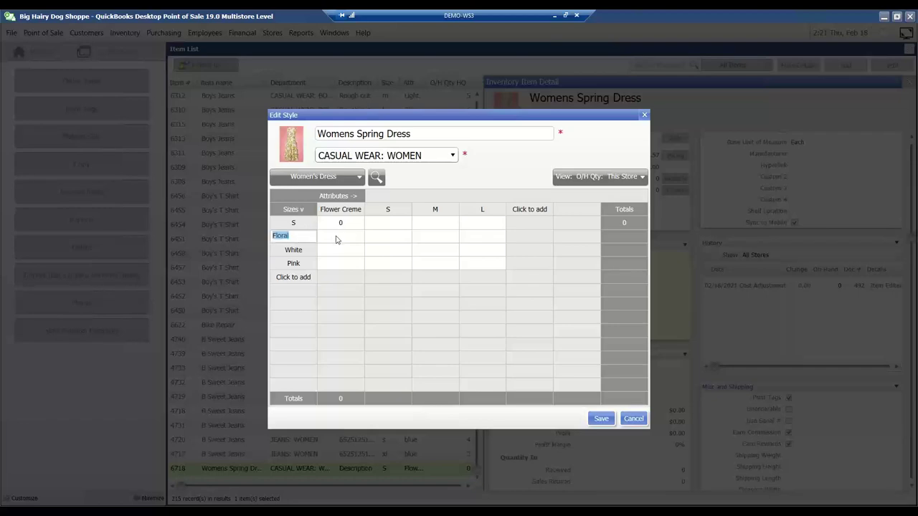
type("M")
left_click(311, 249)
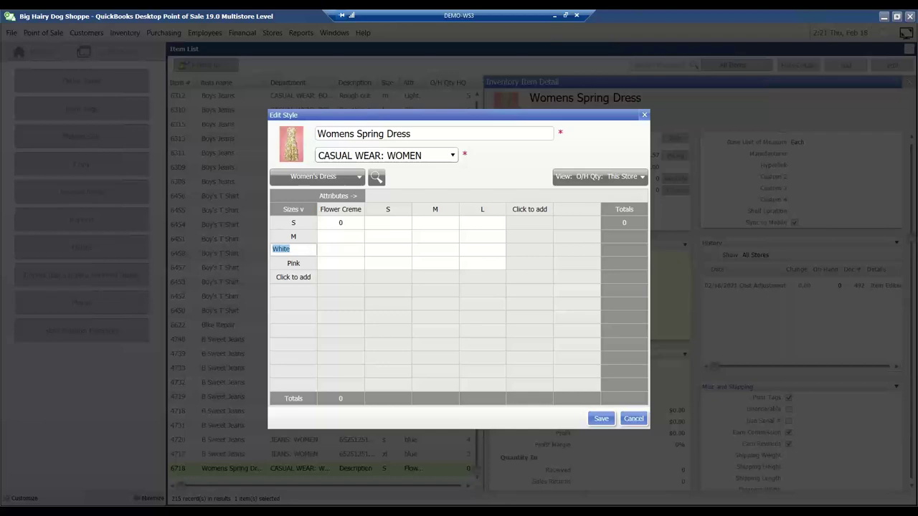
type("L")
left_click(311, 263)
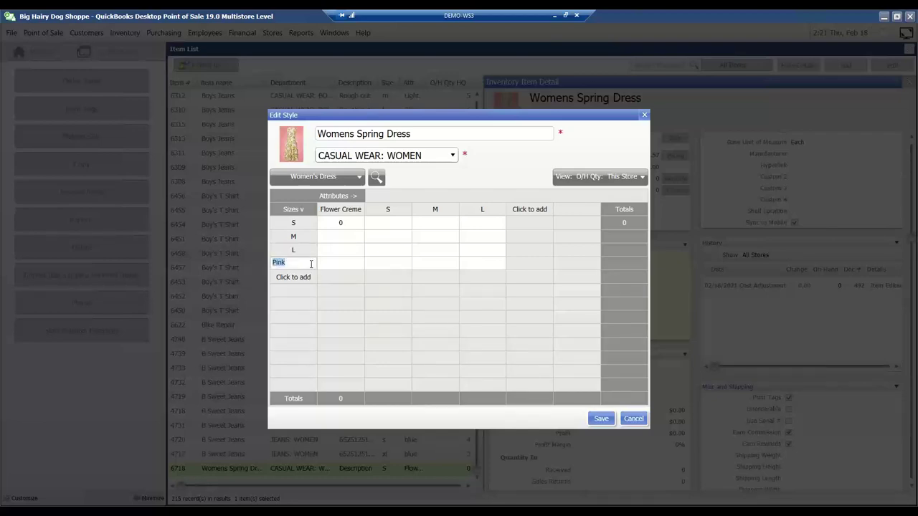
key("BackSpace")
Rename the S and M attribute columns to Flower Pink and Flower Blue, and remove the L column
left_click(342, 209)
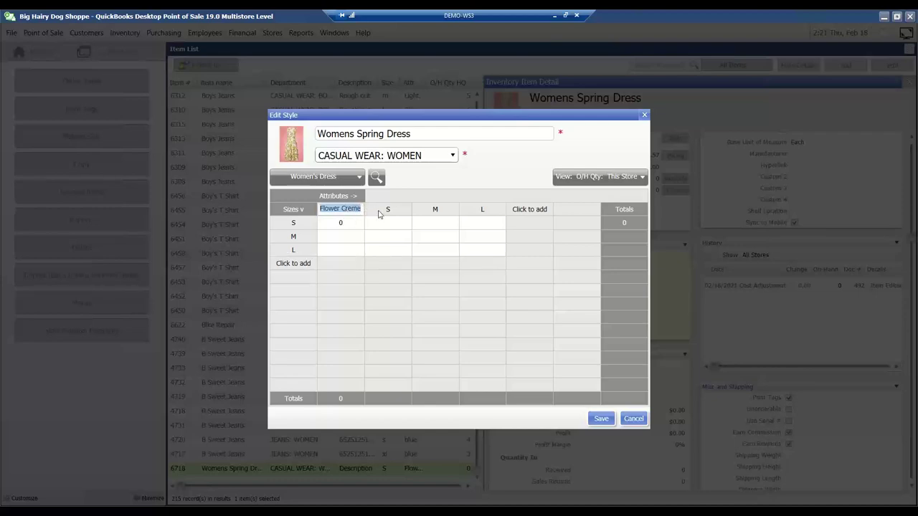
left_click(380, 210)
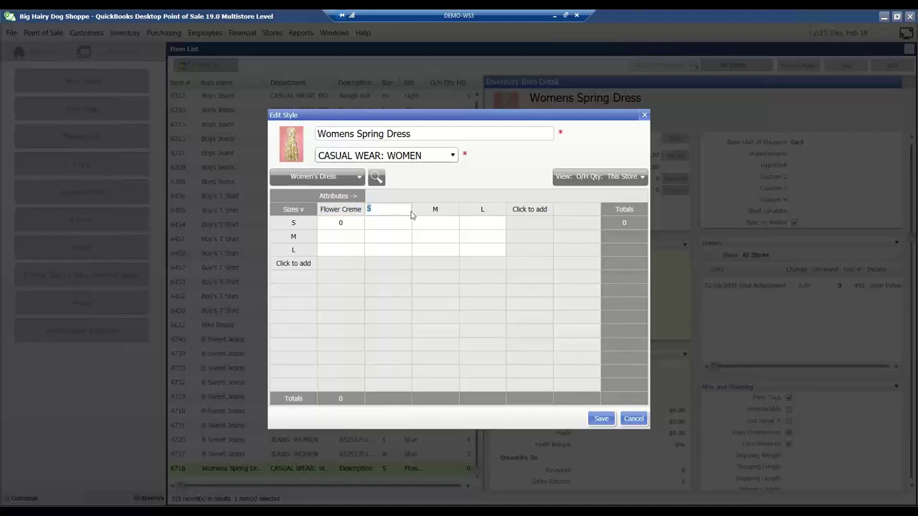
type("Fl")
key("BackSpace")
key("BackSpace")
type("wer Pi")
key("Tab")
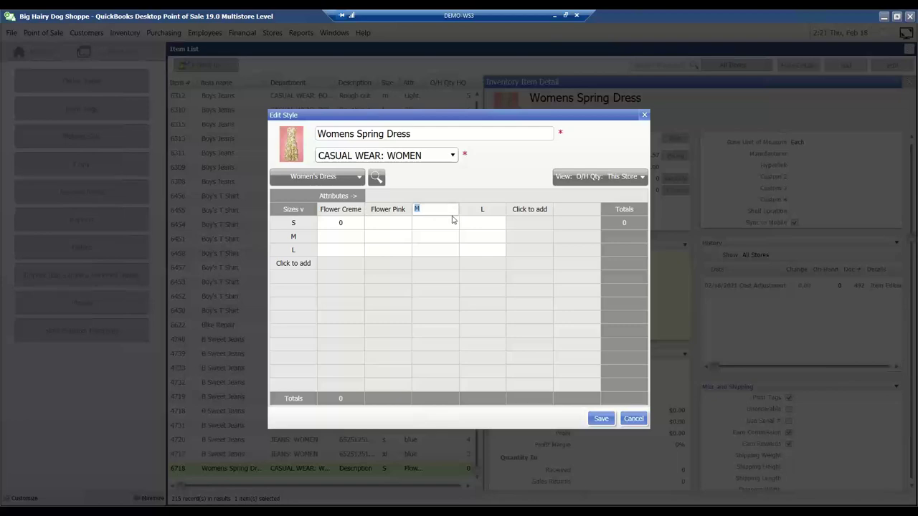
type("Flower Blue")
left_click(479, 209)
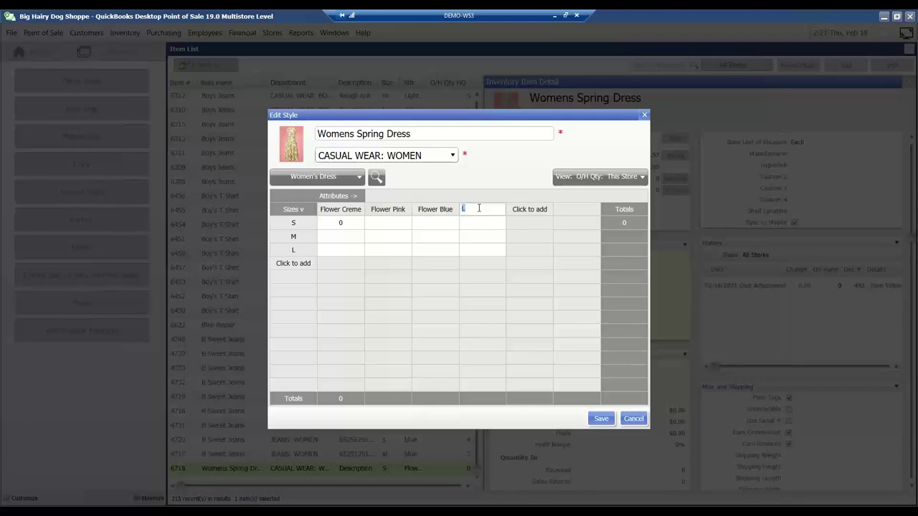
key("BackSpace")
Fill the remaining size and attribute combinations in the style grid with quantity 0 and save the style
left_click(332, 239)
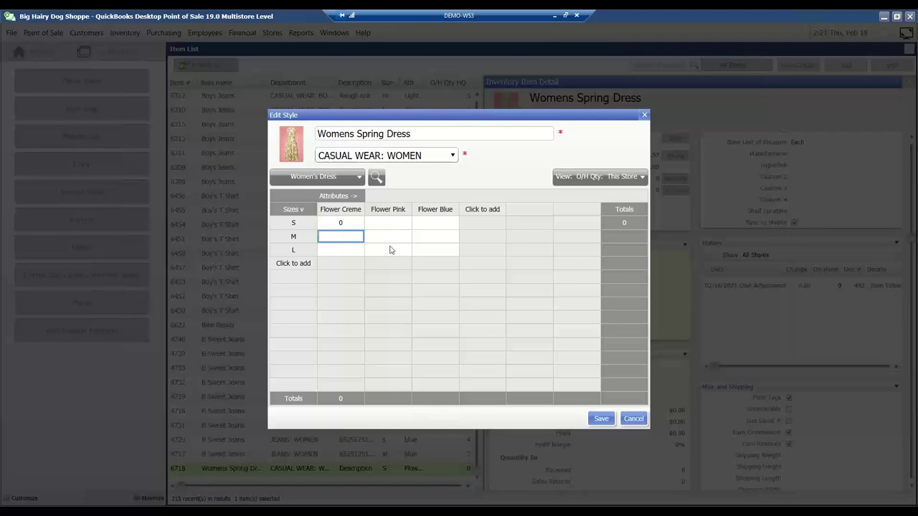
key("Return")
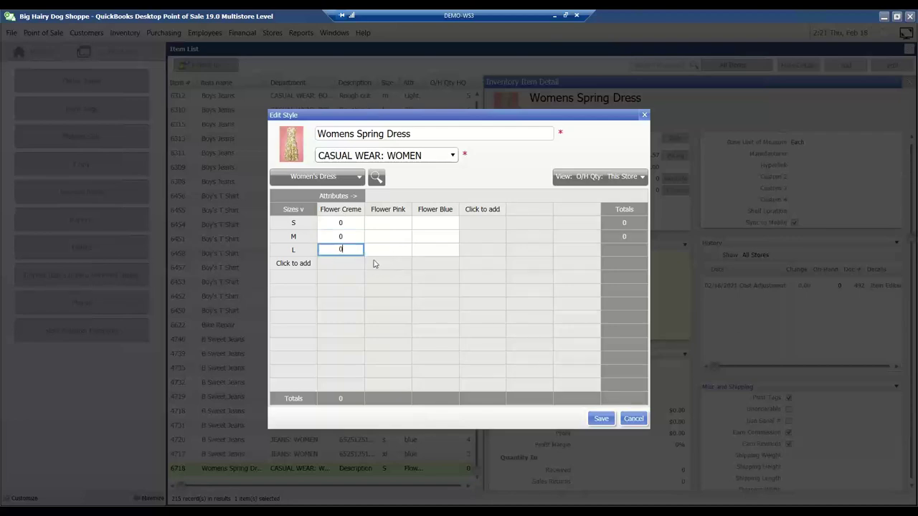
key("Return")
left_click(390, 239)
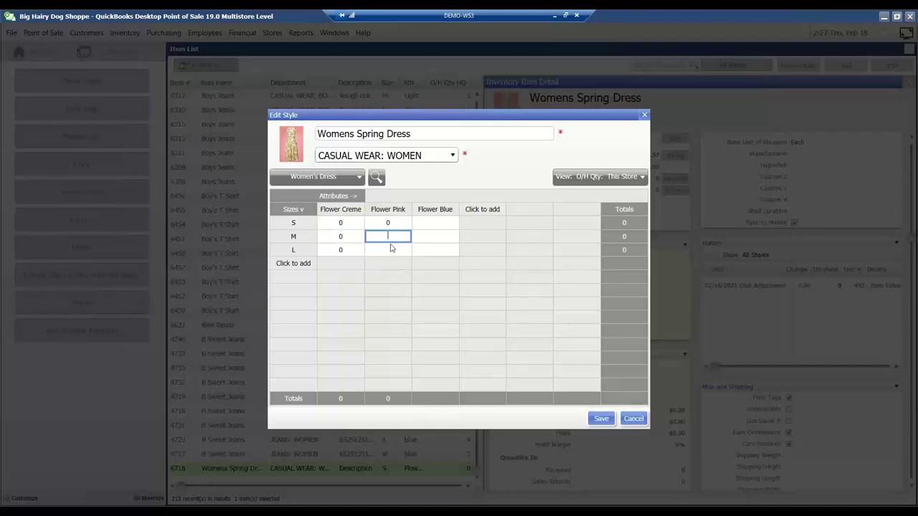
left_click(391, 249)
left_click(429, 225)
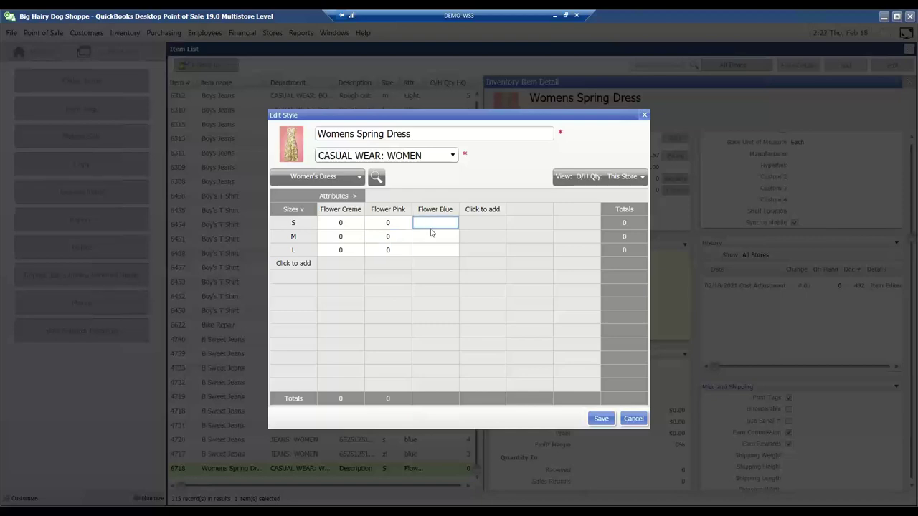
left_click(431, 239)
left_click(427, 250)
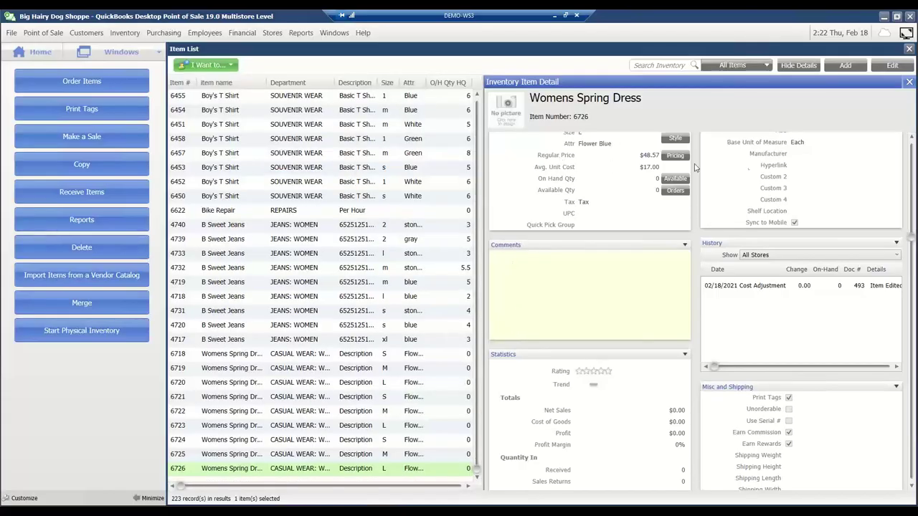
Hide the item details and widen the Attr column to fit the full attribute names
left_click(791, 67)
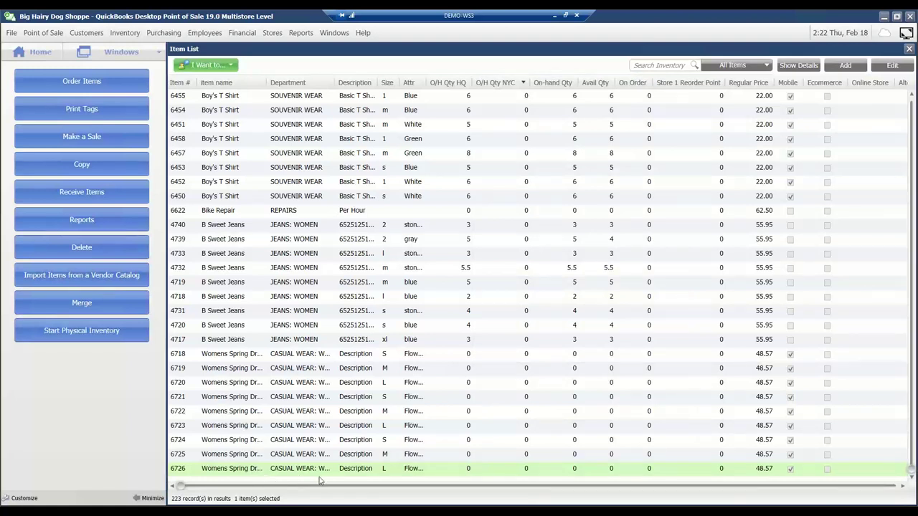
left_click_drag(424, 85, 438, 84)
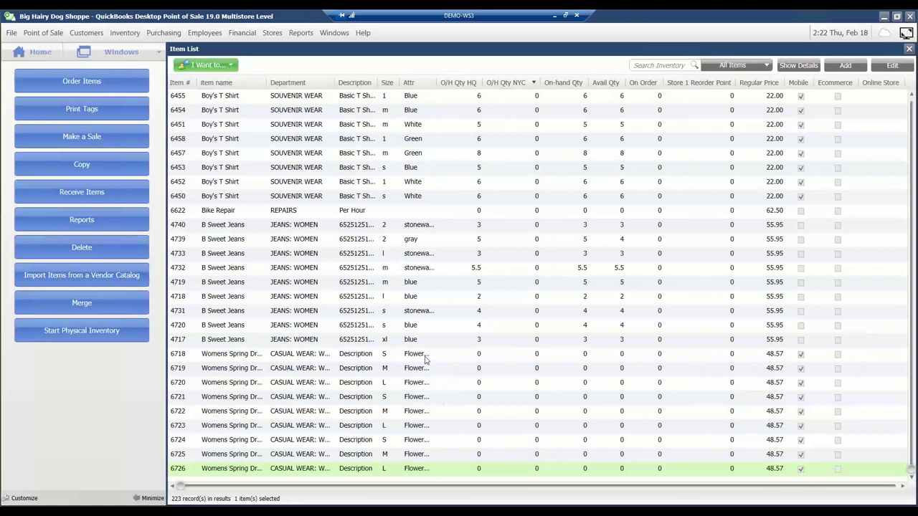
left_click_drag(437, 81, 483, 83)
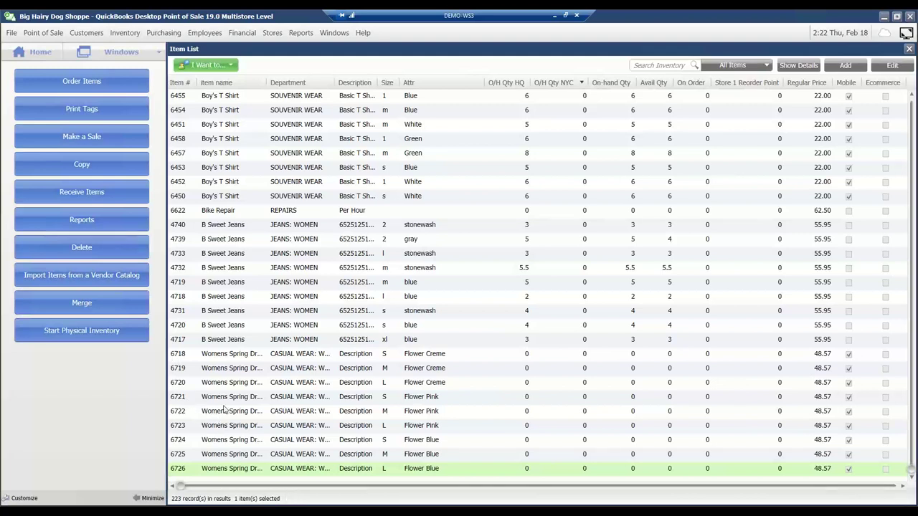
Select all Womens Spring Dress items, 6718 through 6726, and start a purchase order for them
left_click(232, 356)
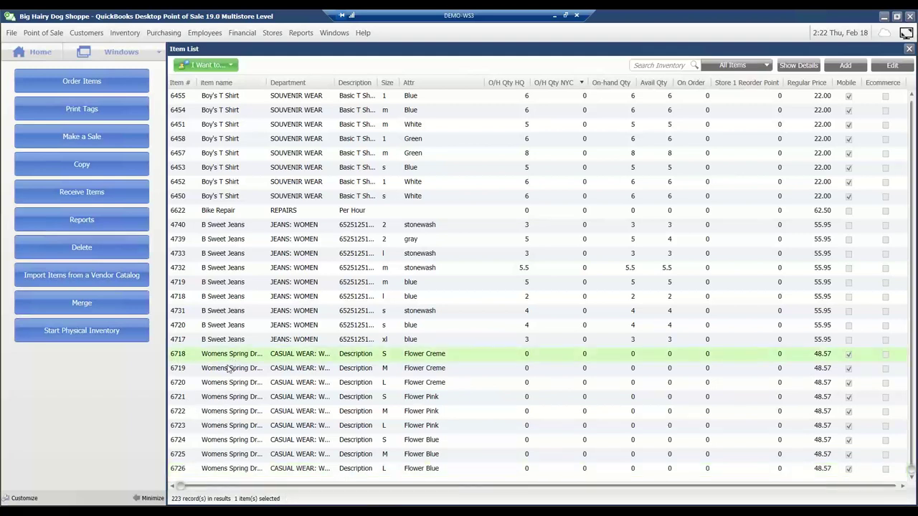
left_click(215, 469, "shift")
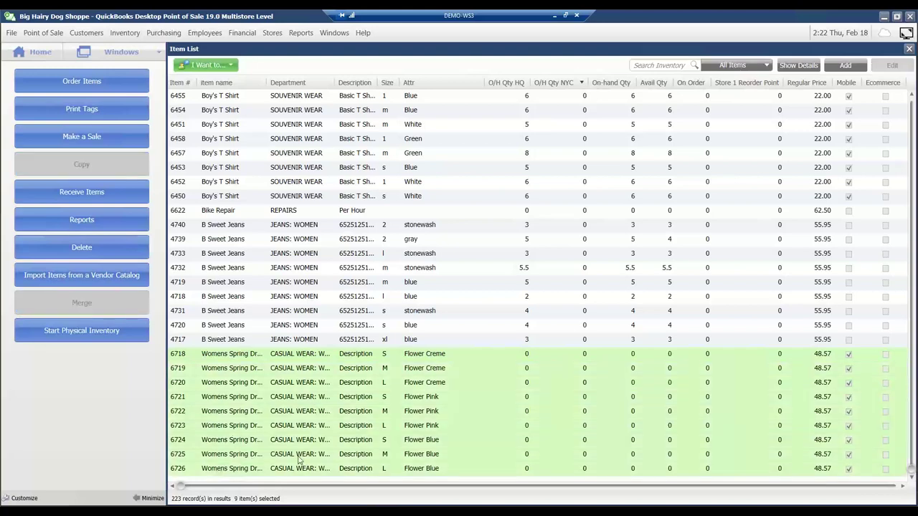
left_click(80, 82)
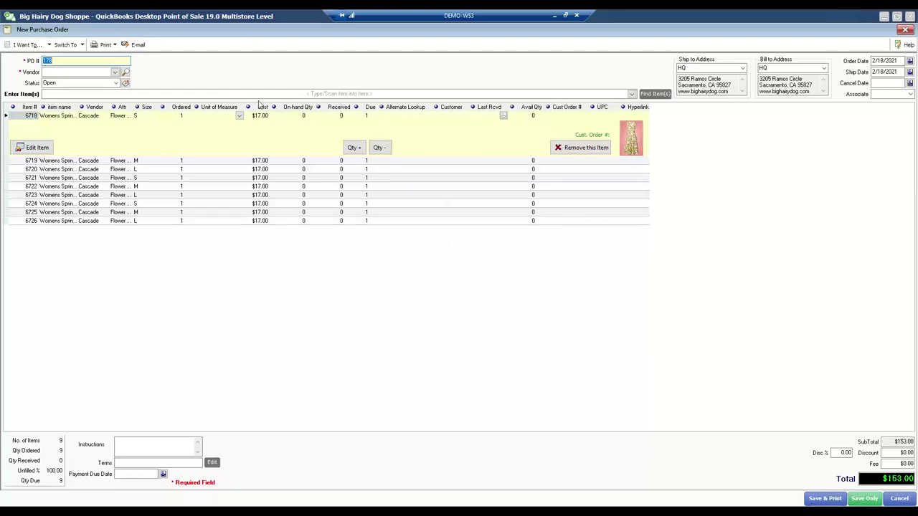
Set the ordered quantity to 10 for each Womens Spring Dress item, 6718 through 6726
left_click(186, 117)
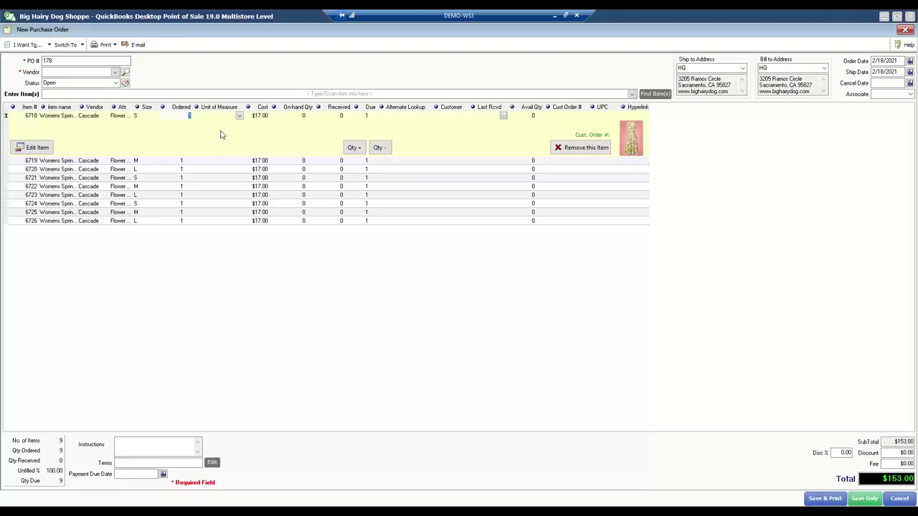
type("10")
key("Down")
type("10")
key("Down")
type("10")
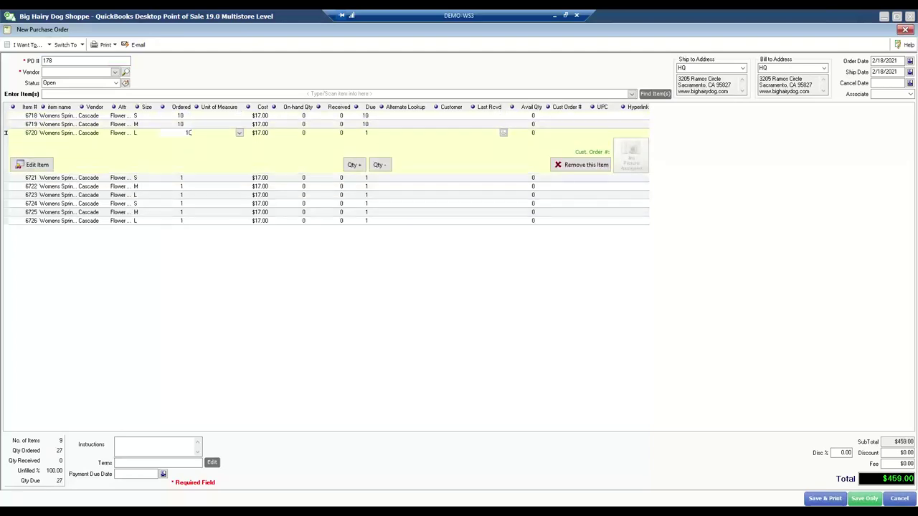
key("Down")
type("10")
key("Down")
type("10")
key("Down")
type("10")
key("Down")
type("10")
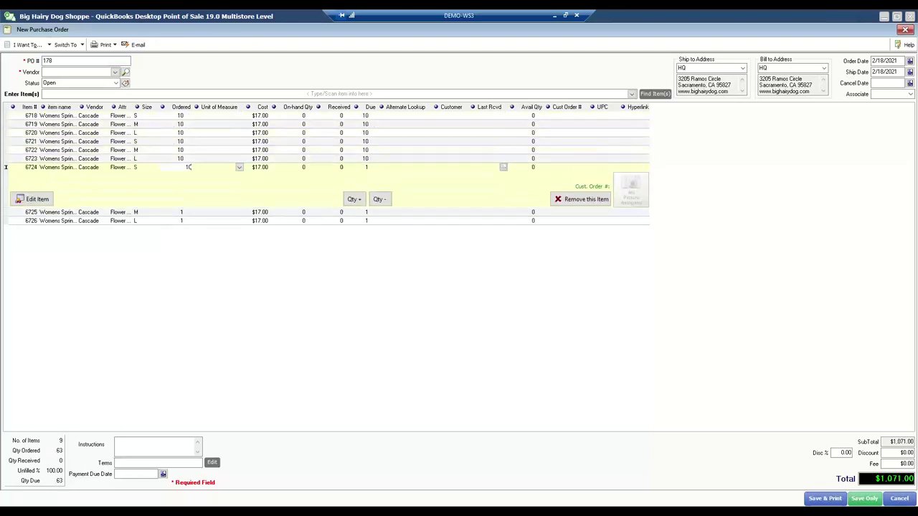
key("Down")
type("10")
key("Down")
type("1")
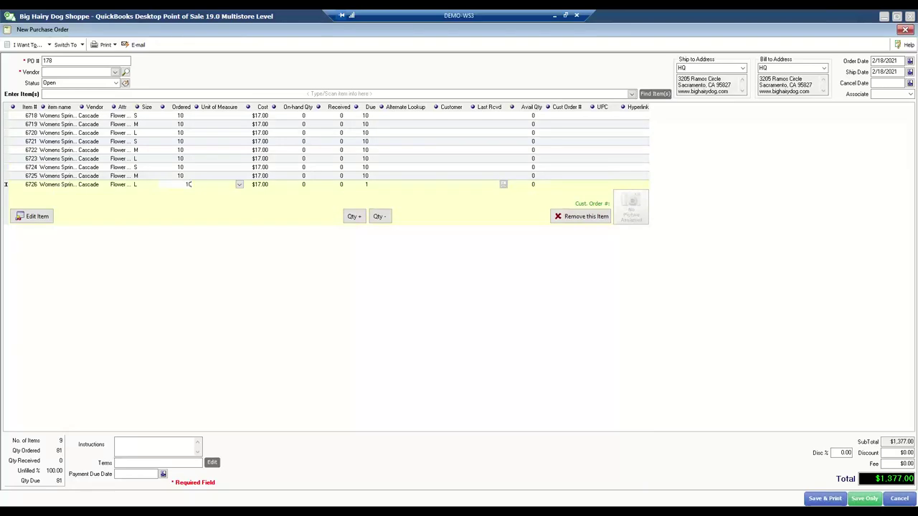
type("0")
key("Down")
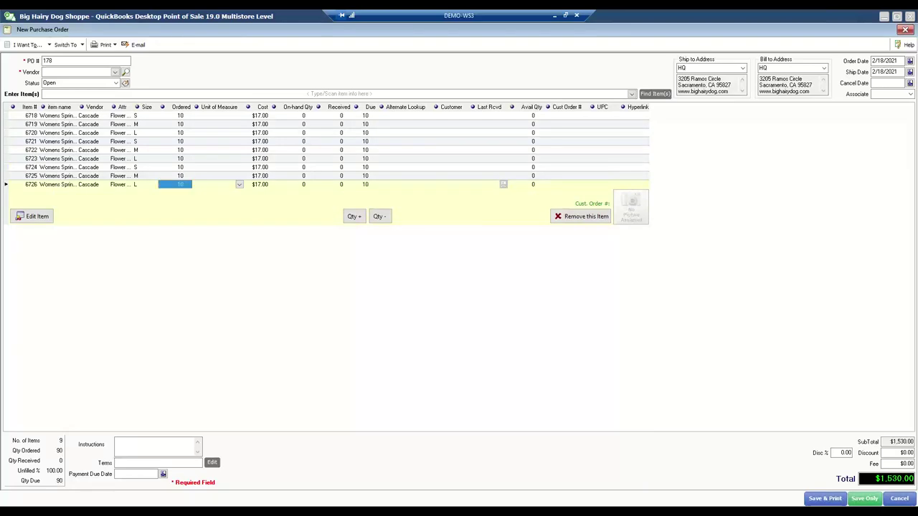
Choose Cascade as the purchase order's vendor and set the ship date to 3/3/2021
left_click(115, 74)
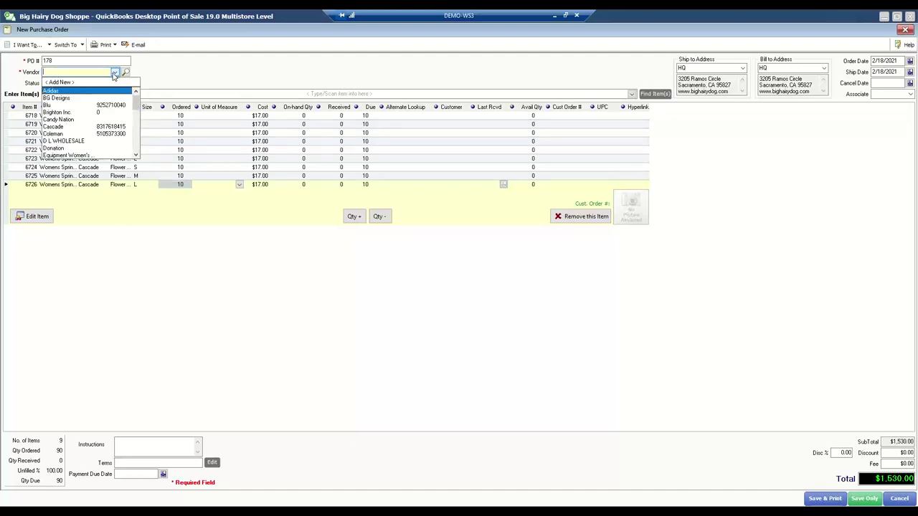
left_click(71, 128)
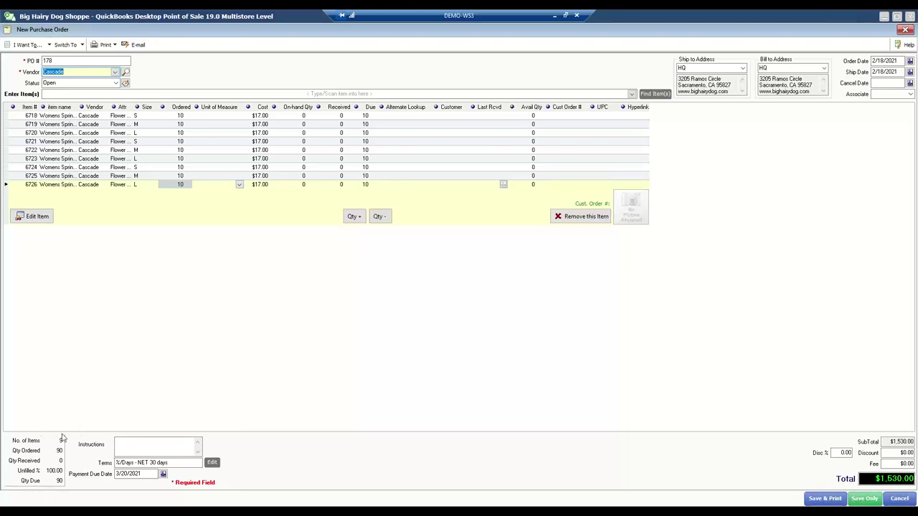
left_click(122, 449)
left_click(910, 74)
left_click(865, 134)
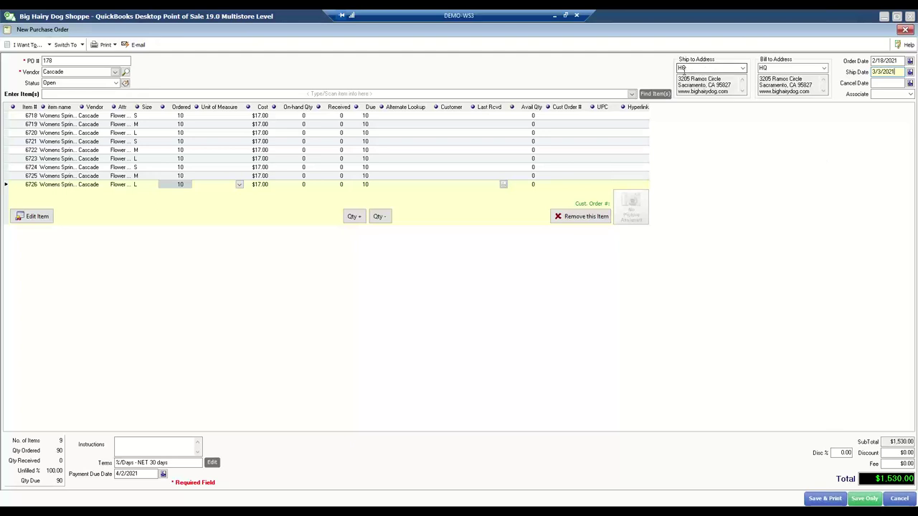
Check the bill-to and ship-to address choices, keep HQ, and save the purchase order without printing
left_click(825, 68)
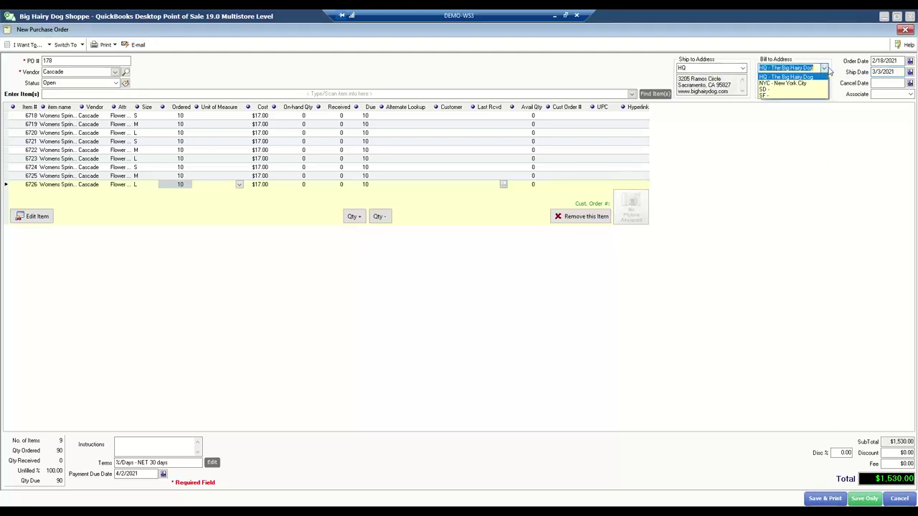
left_click(743, 69)
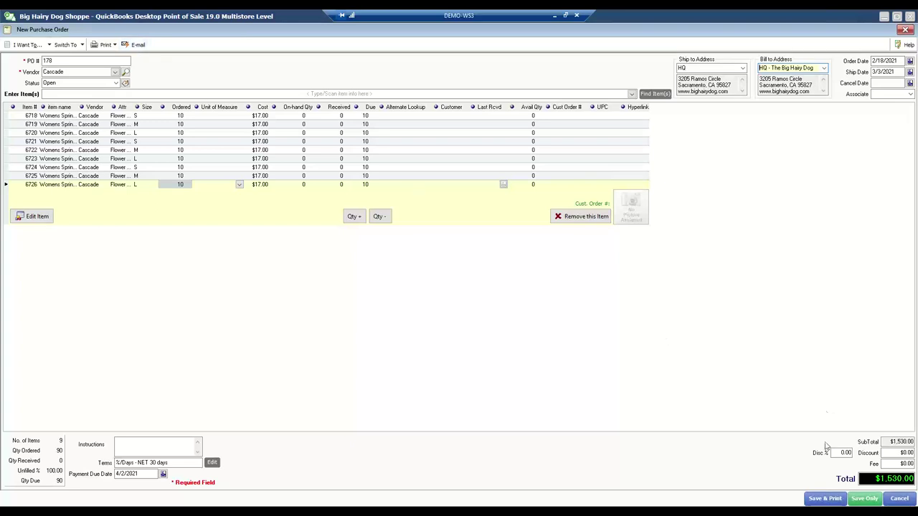
left_click(864, 500)
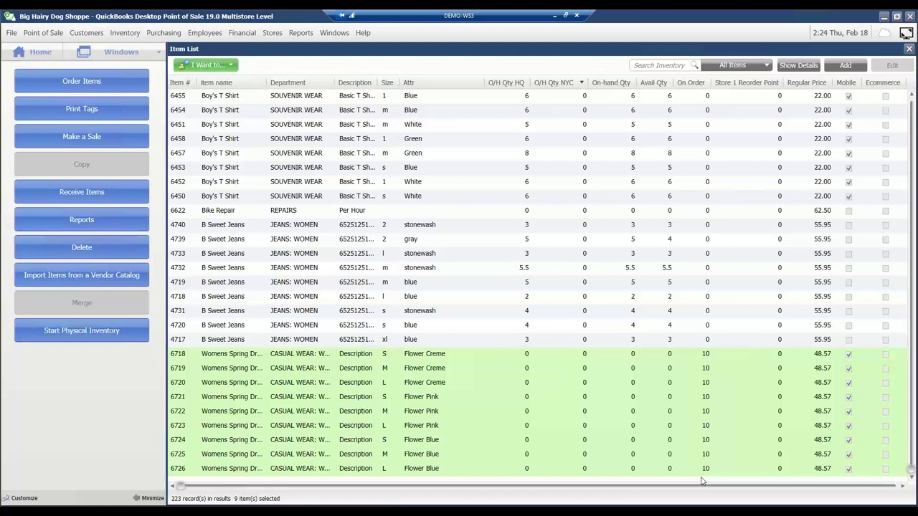
Open the Purchase Order List from the home navigator and show all purchase orders sorted by status
left_click(34, 53)
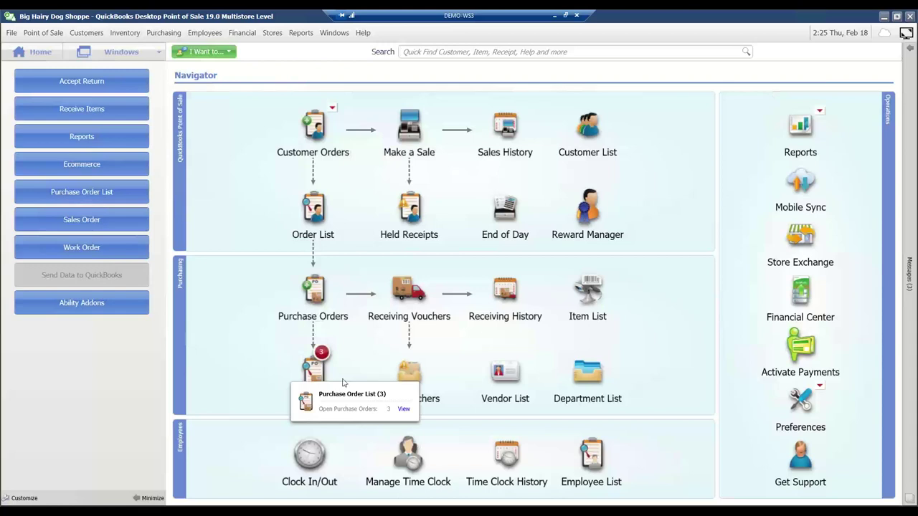
left_click(403, 410)
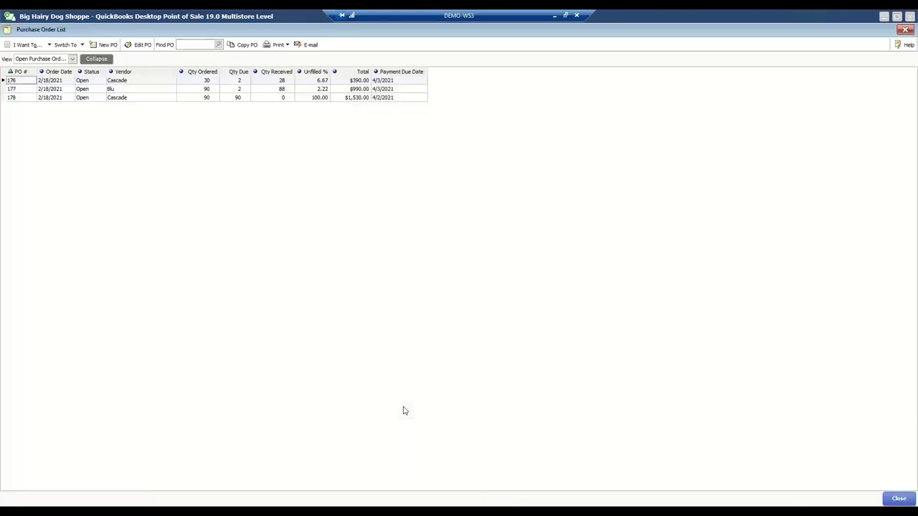
left_click(73, 58)
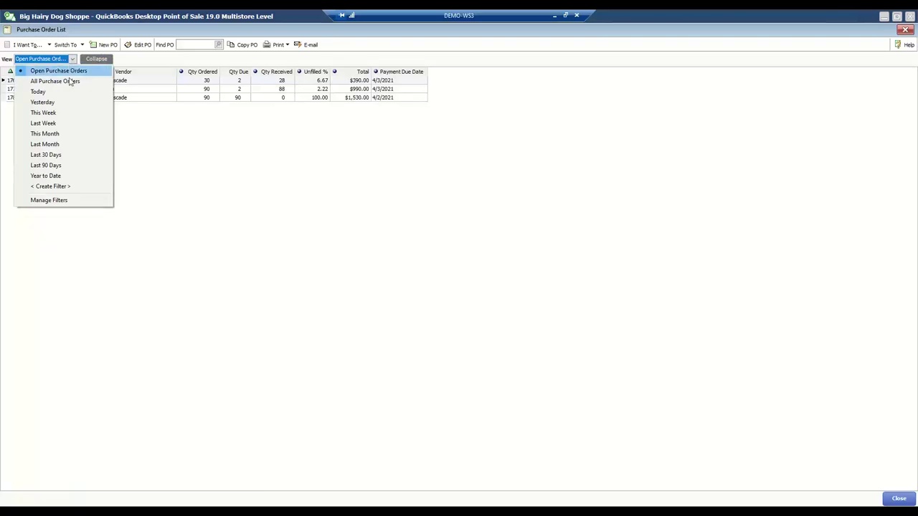
left_click(72, 82)
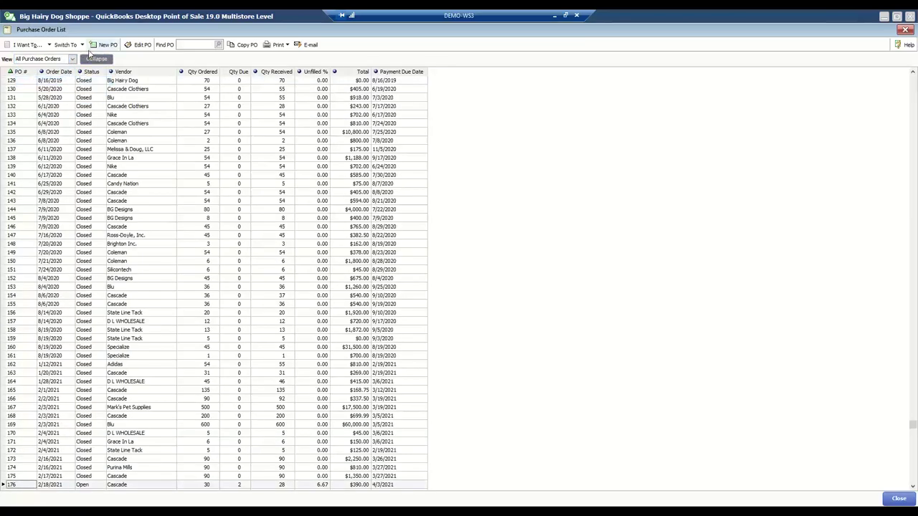
left_click(97, 72)
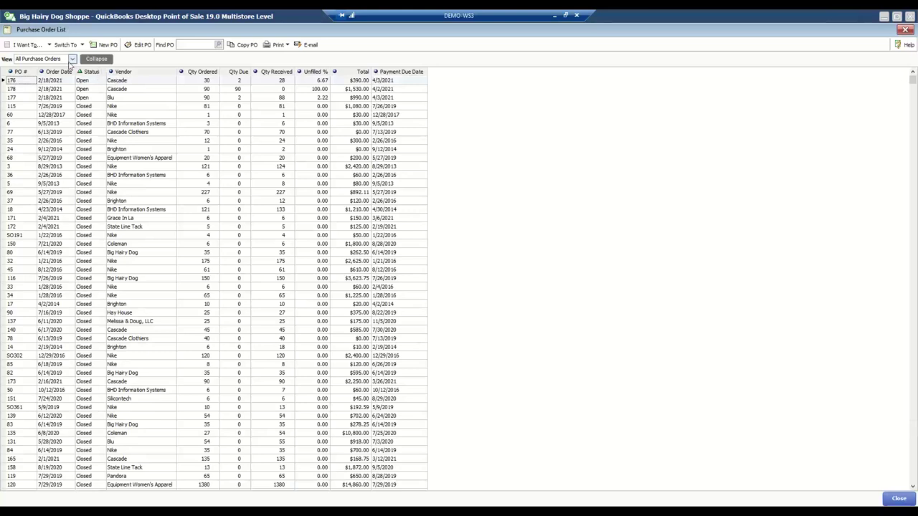
Limit the list to open purchase orders and receive the full ordered quantities of PO 178 into a voucher
left_click(72, 60)
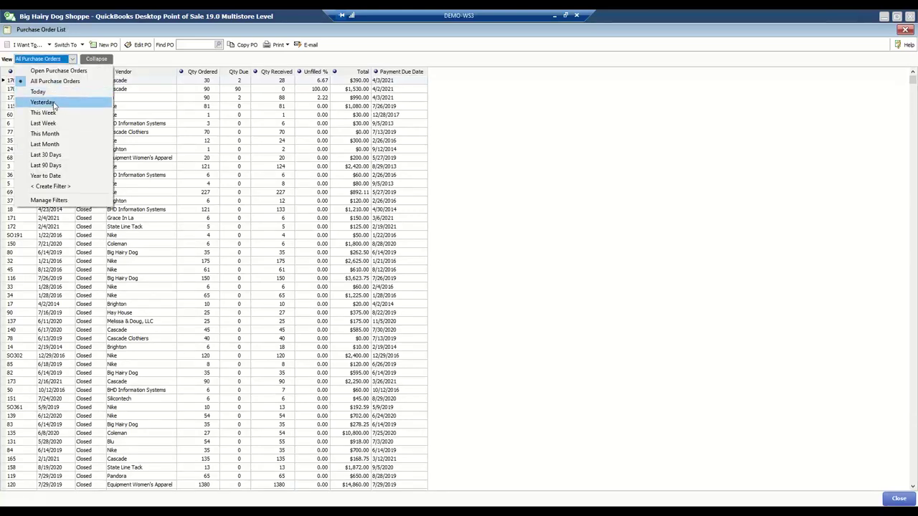
left_click(69, 71)
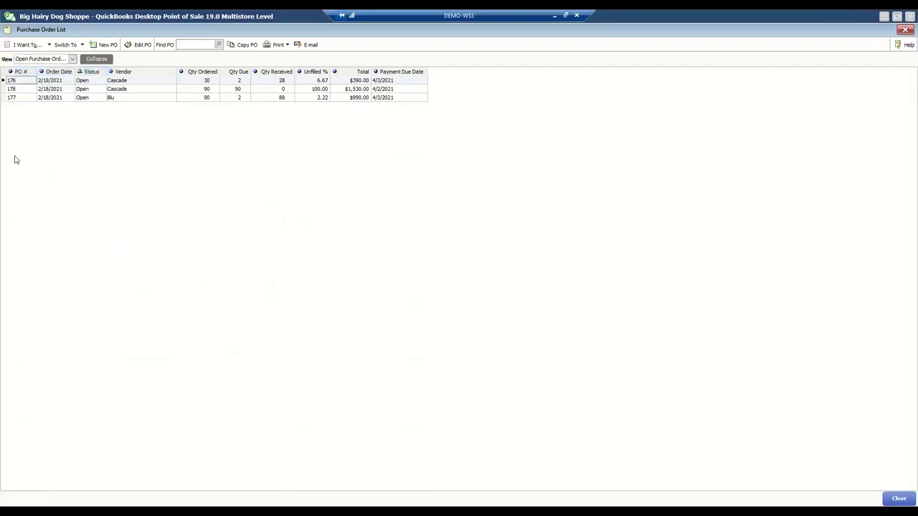
left_click(26, 90)
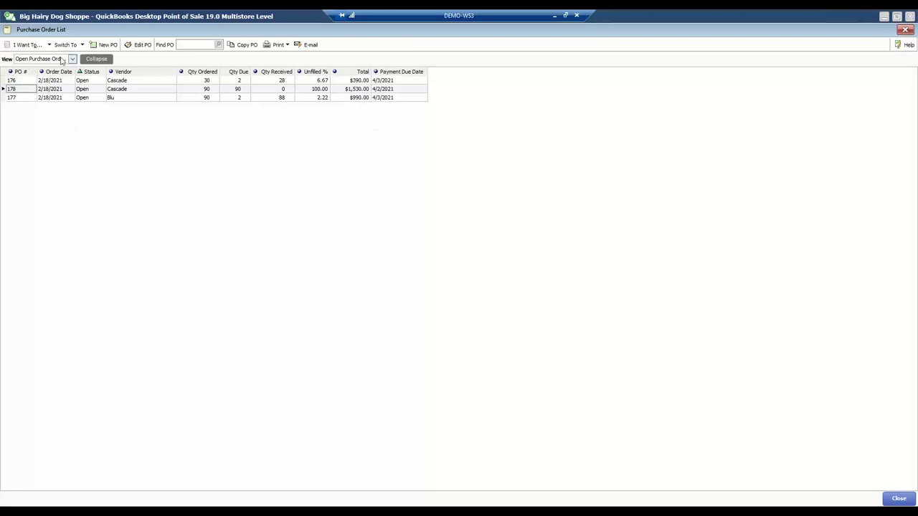
left_click(32, 44)
left_click(40, 115)
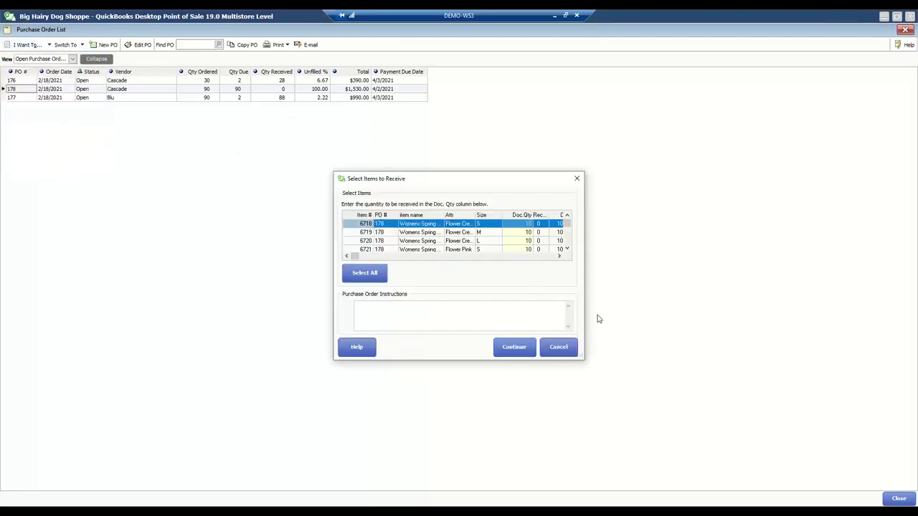
left_click(514, 347)
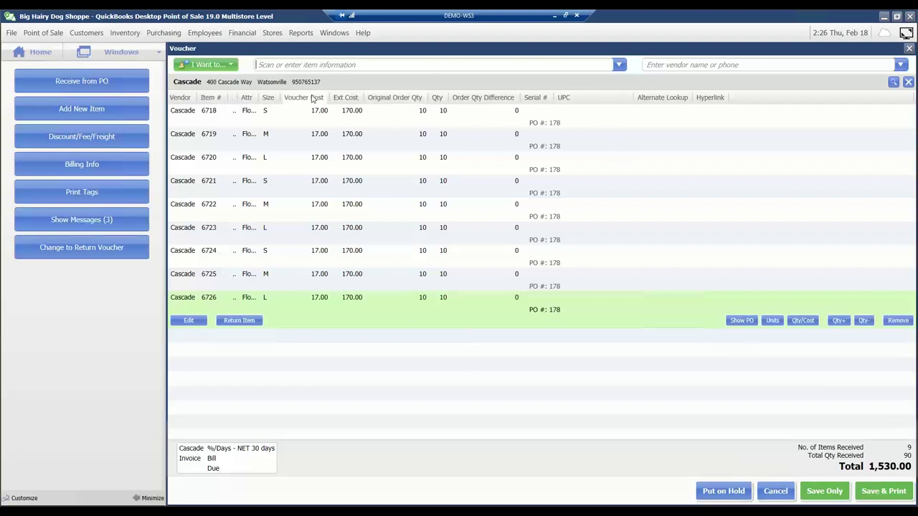
Widen the voucher's Attr and Item name columns and move Voucher Cost after Original Order Qty
left_click_drag(259, 98, 328, 99)
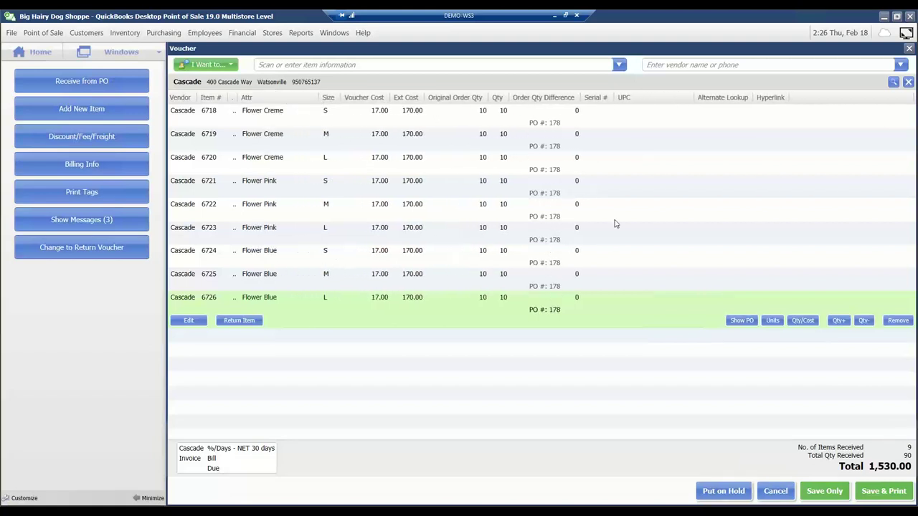
right_click(662, 103)
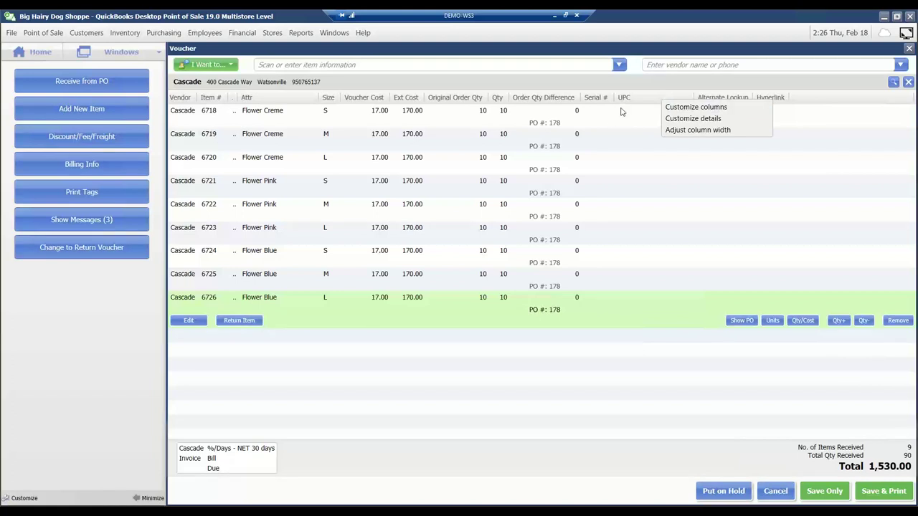
left_click(803, 104)
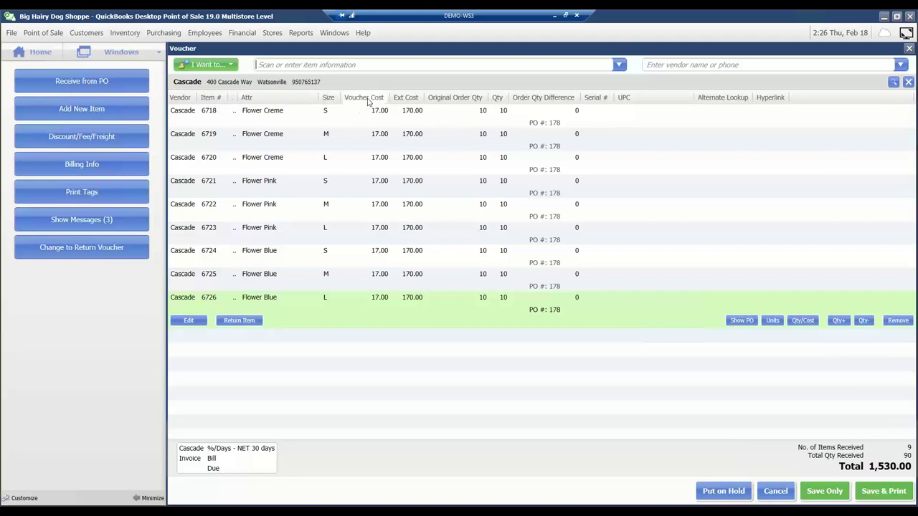
mouse_move(368, 101)
left_mouse_down()
mouse_move(452, 102)
mouse_move(380, 100)
left_mouse_up()
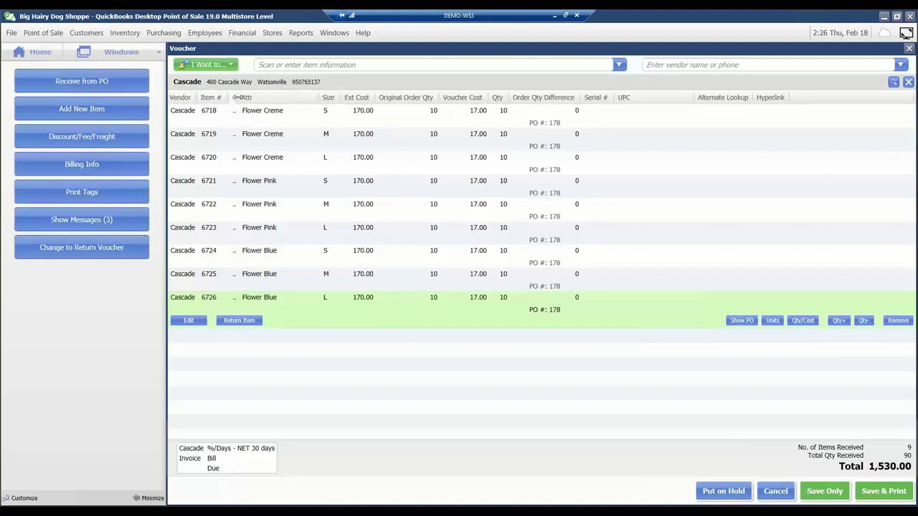
left_click_drag(239, 97, 321, 98)
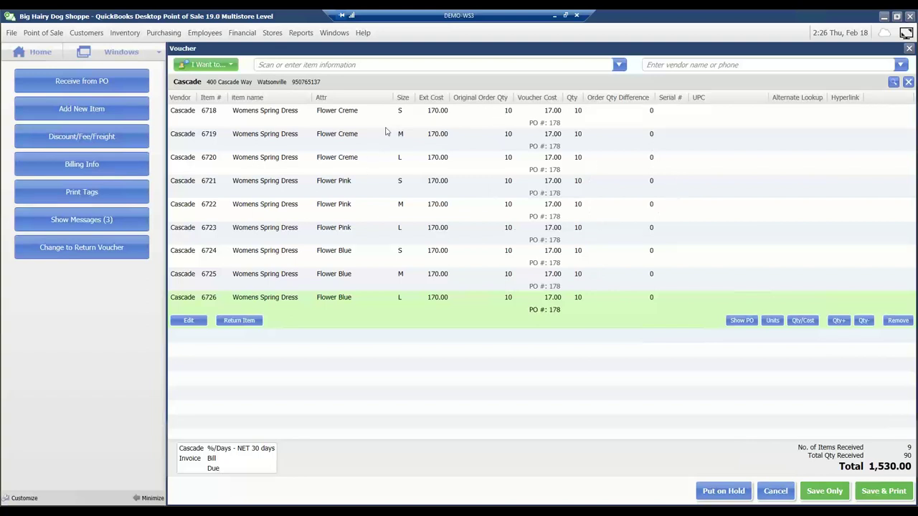
Reduce the received quantity of item 6718 to 8 and widen the Qty column
left_click(311, 112)
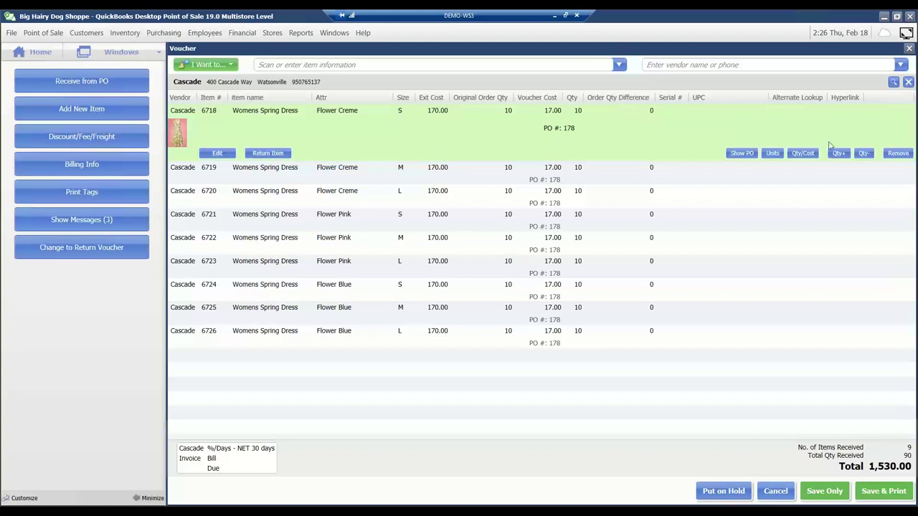
left_click(864, 154)
left_click_drag(585, 97, 599, 98)
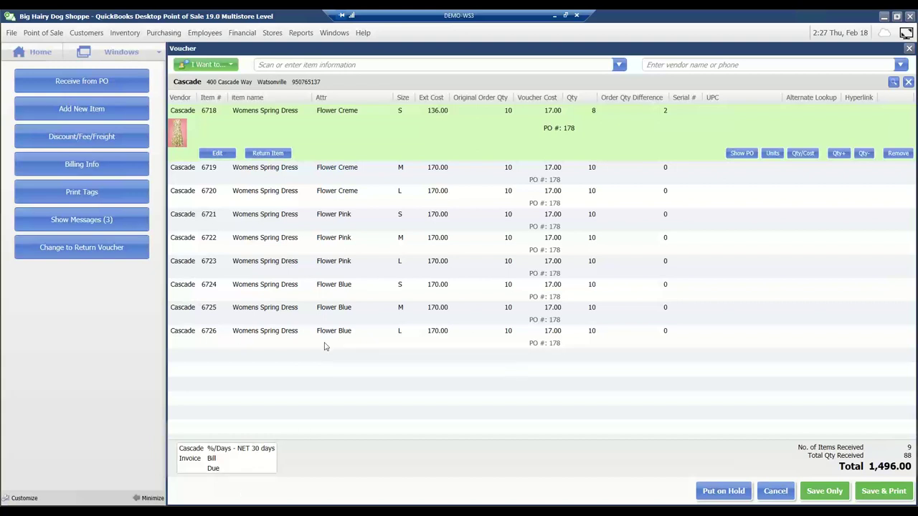
Preview one tag for item 6718 starting at column 1, row 1, and save the receiving voucher without printing
left_click(228, 66)
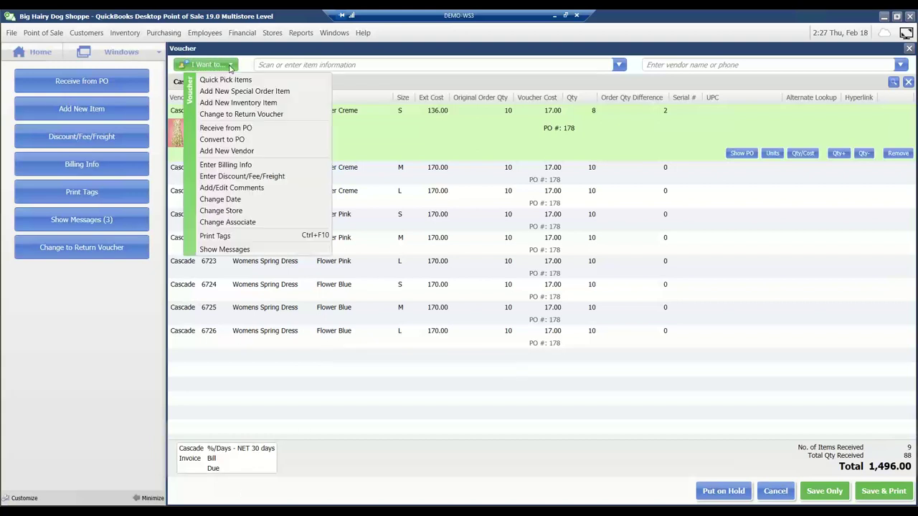
left_click(215, 236)
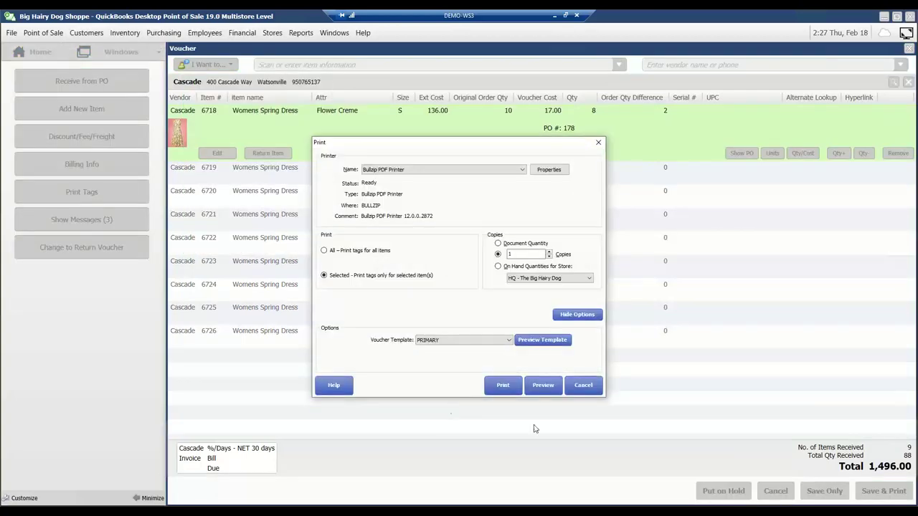
left_click(542, 386)
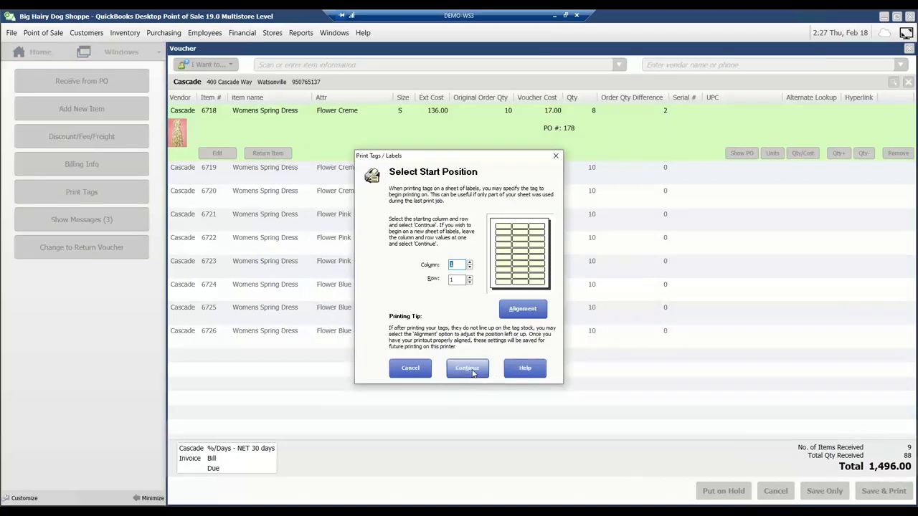
left_click(468, 369)
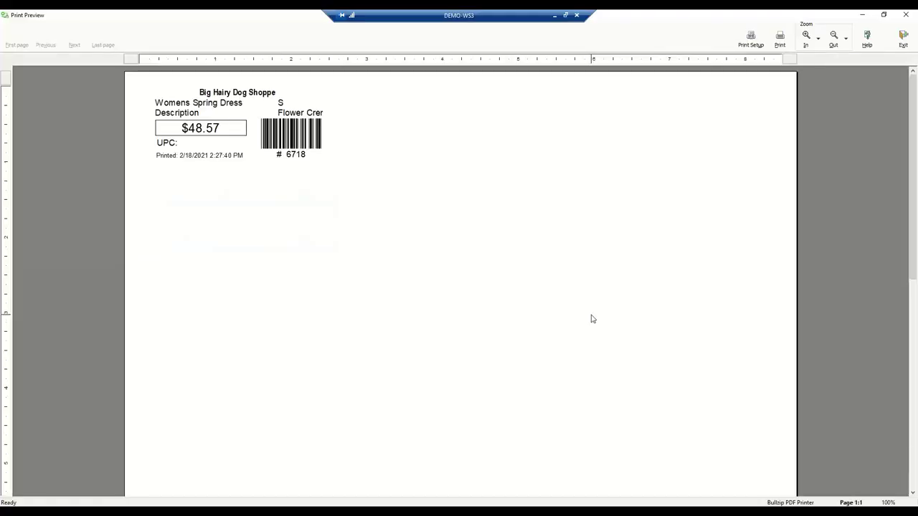
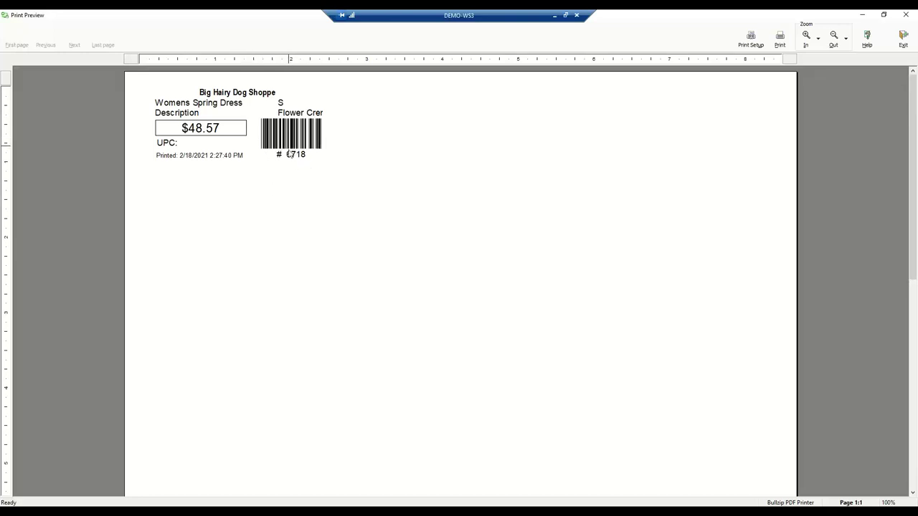
left_click(905, 14)
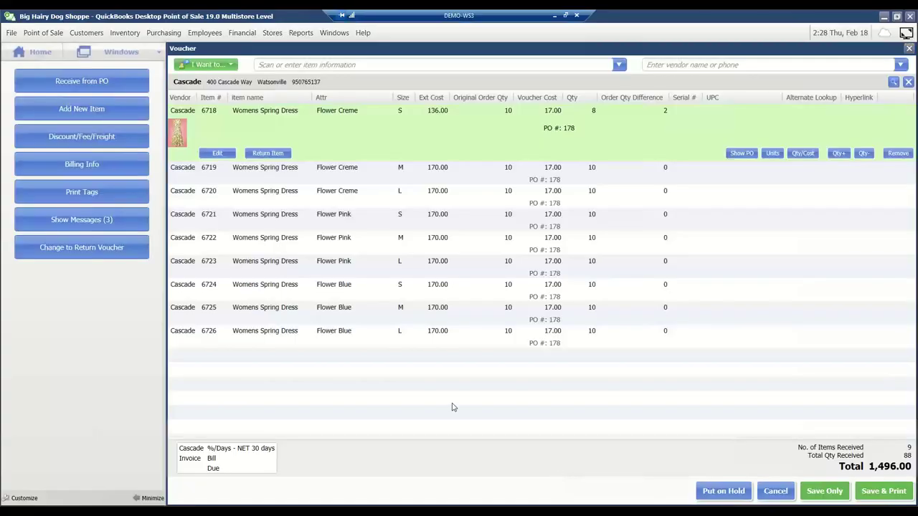
left_click(822, 494)
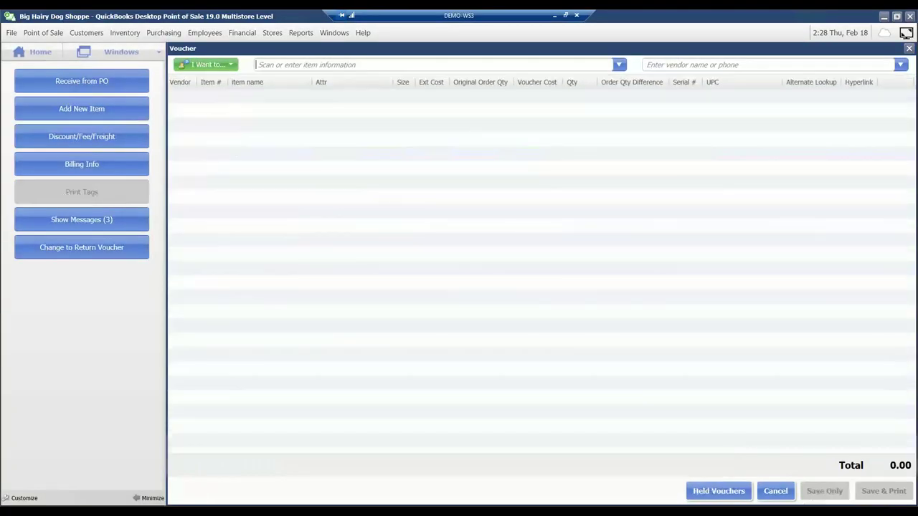
Search the Item List for "spring" to check the dress variants' quantities
left_click(114, 55)
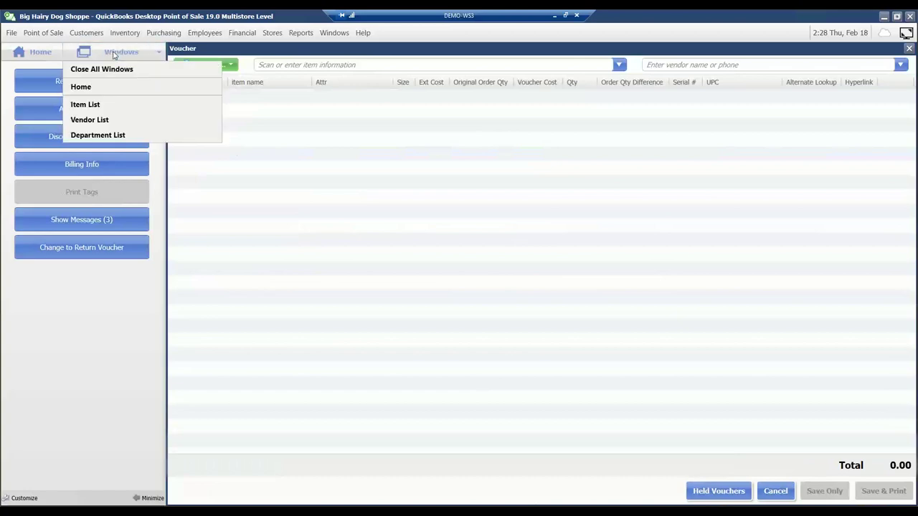
left_click(109, 105)
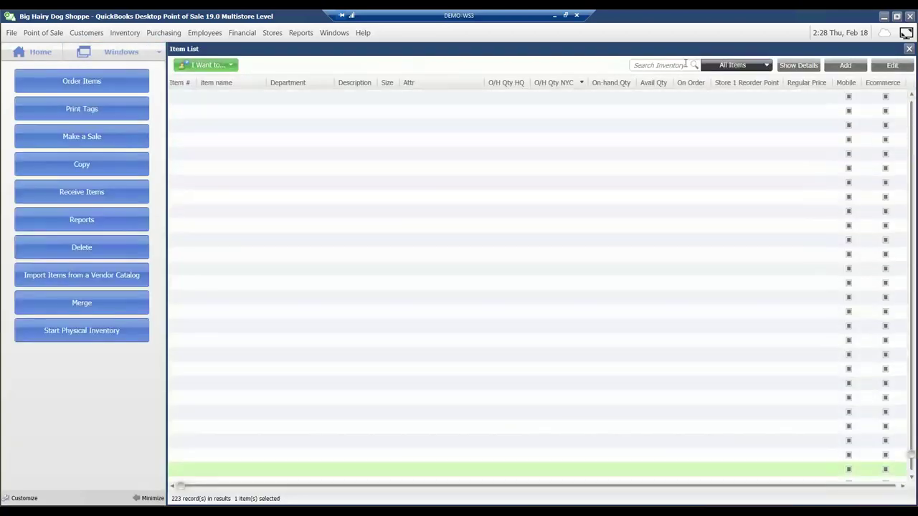
left_click(670, 66)
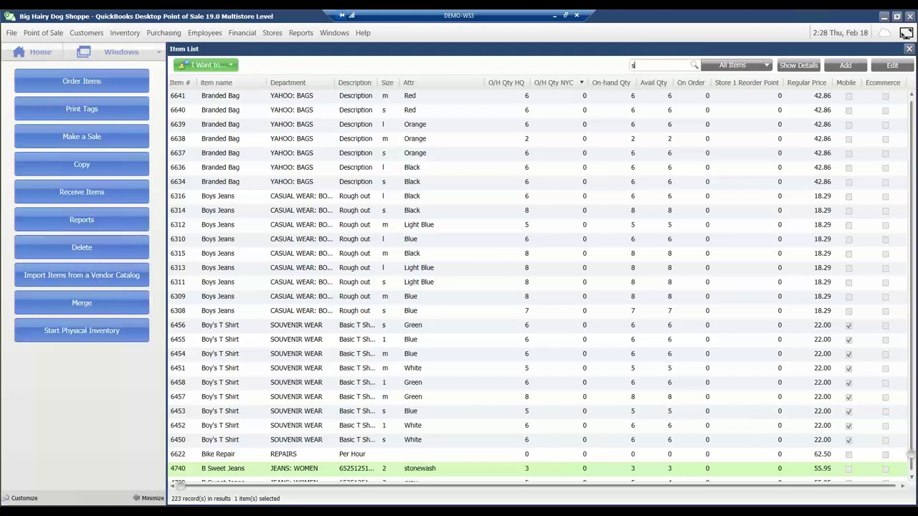
type("spring")
key("Return")
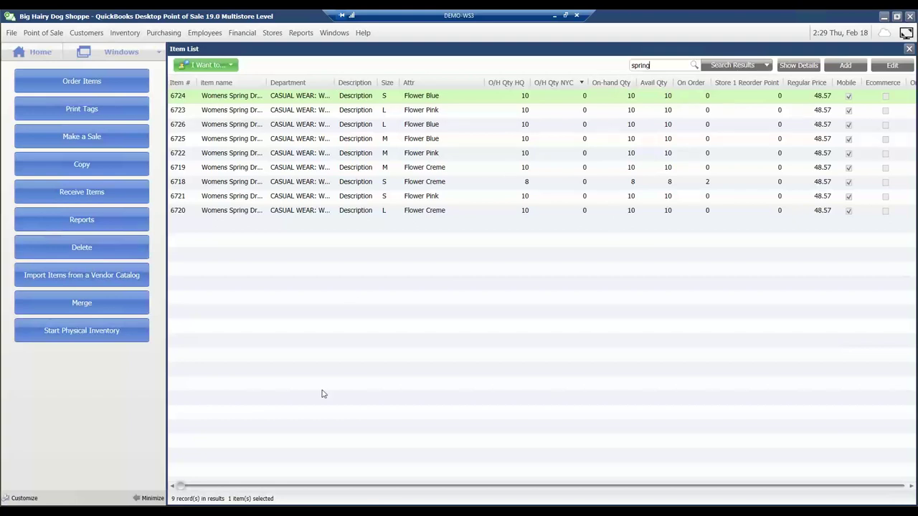
Start a sales receipt and add the orange Kayak from the Kayaks & Canoes Quick Pick group
left_click(29, 53)
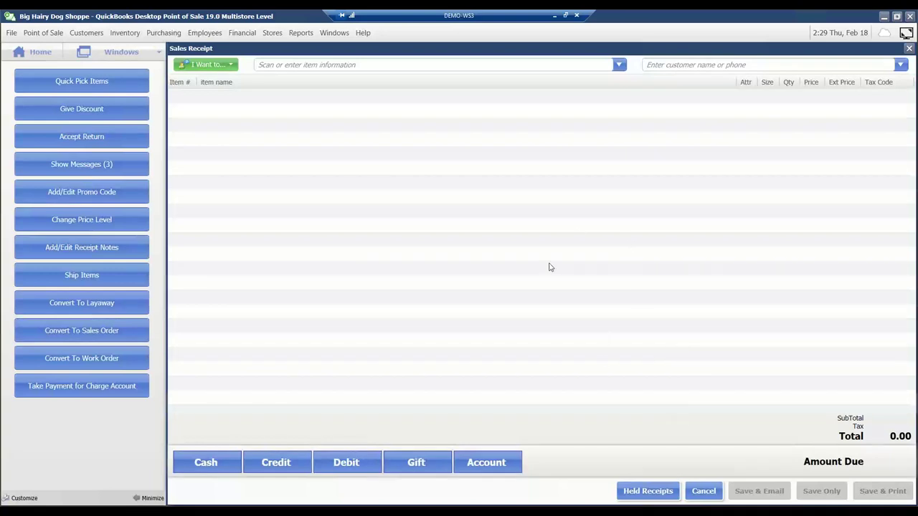
left_click(81, 81)
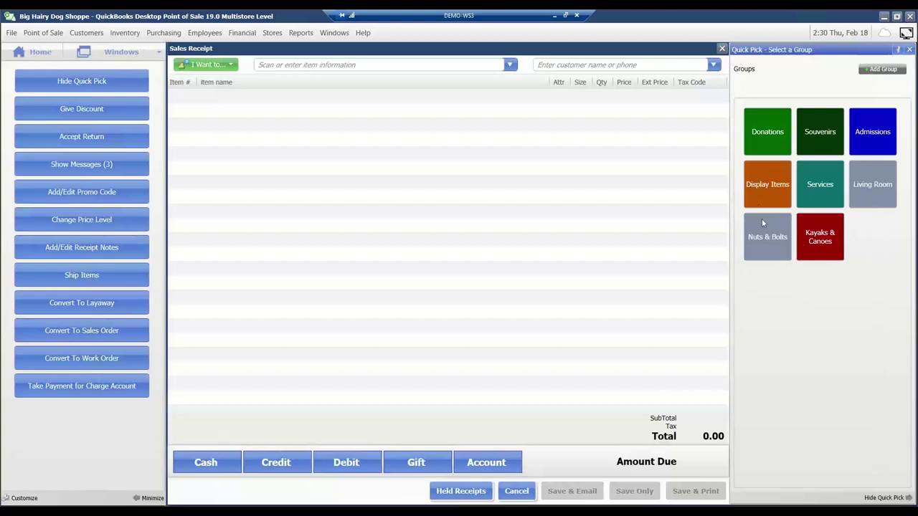
left_click(823, 235)
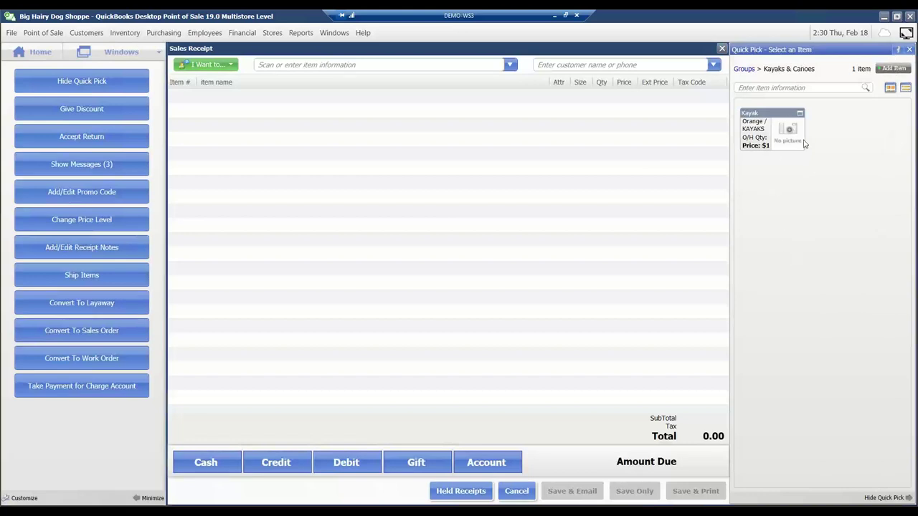
left_click(762, 136)
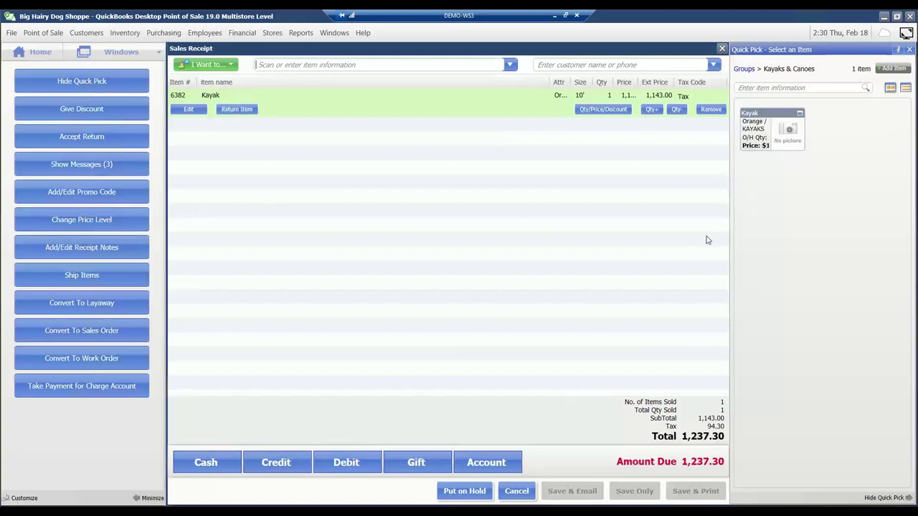
Return to the Quick Pick groups and add the Womens Spring Dress in Flower Blue, size S, by searching for "spring"
left_click(744, 69)
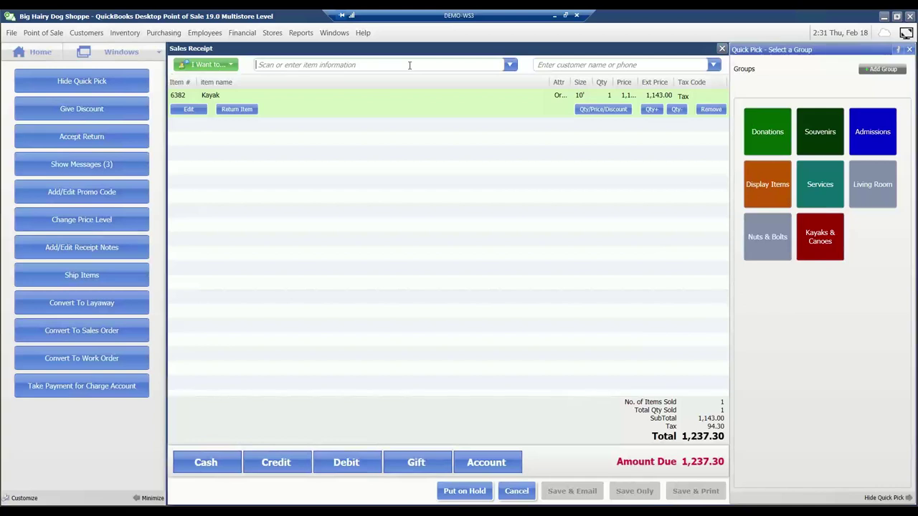
type("sp")
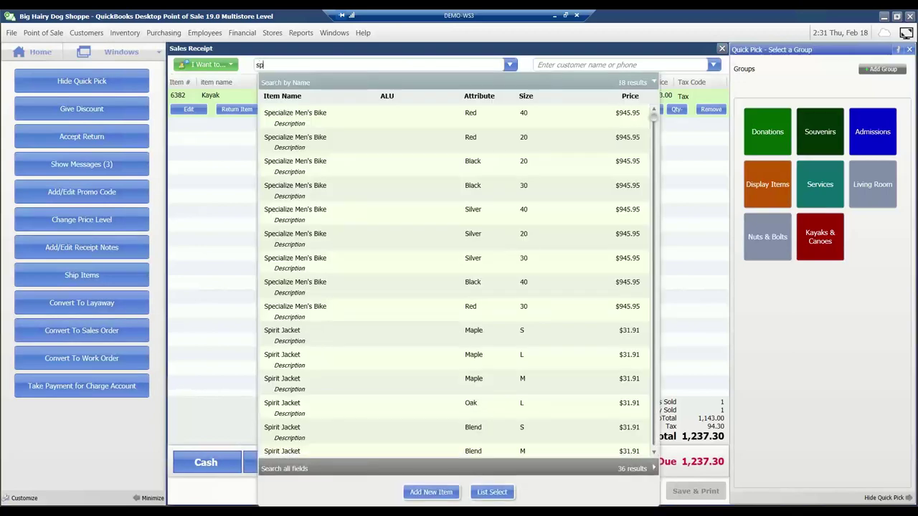
type("ring")
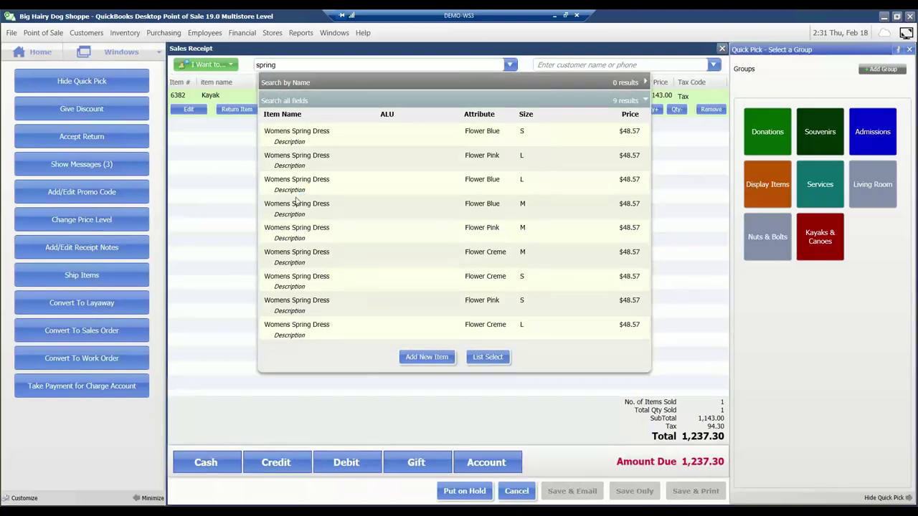
left_click(292, 143)
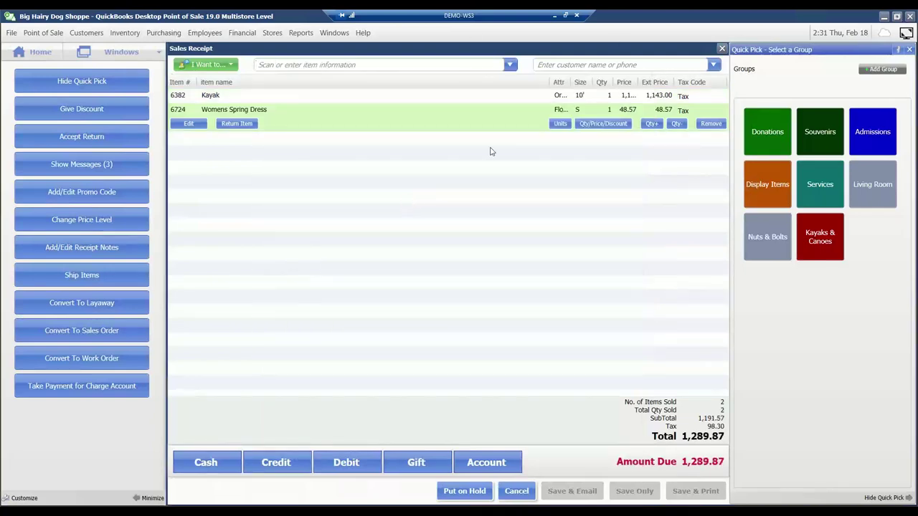
Add Bike Repair and the pink Floral Blouse in size m to the receipt from the full item list
left_click(511, 64)
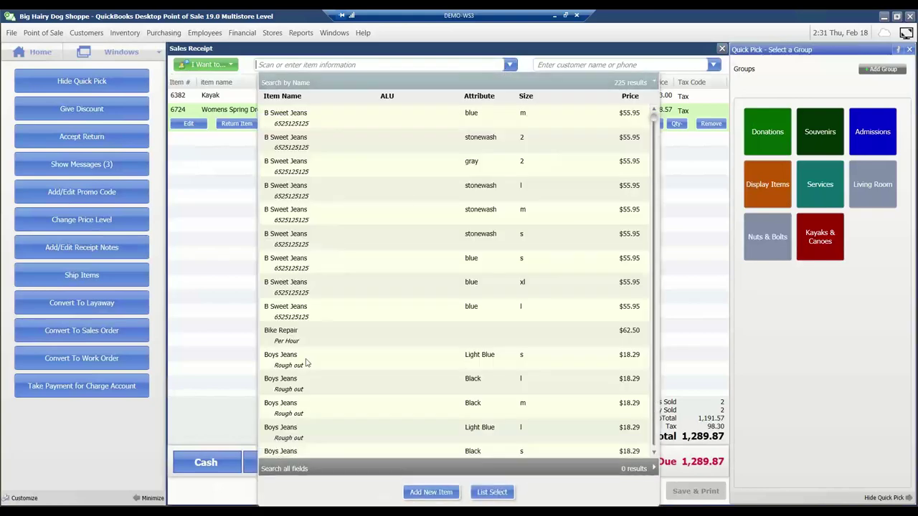
left_click(336, 316)
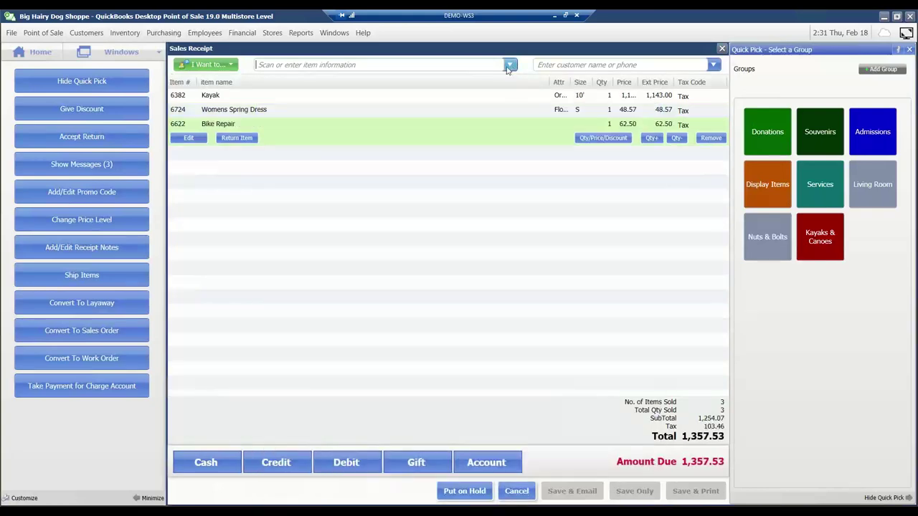
left_click(510, 65)
scroll(338, 334, "down", 5)
scroll(338, 334, "down", 5)
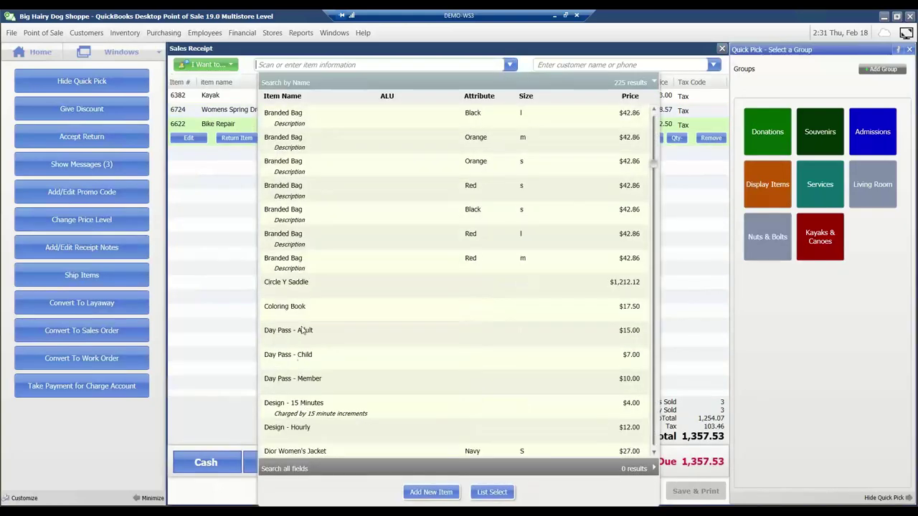
scroll(301, 350, "down", 5)
left_click(436, 380)
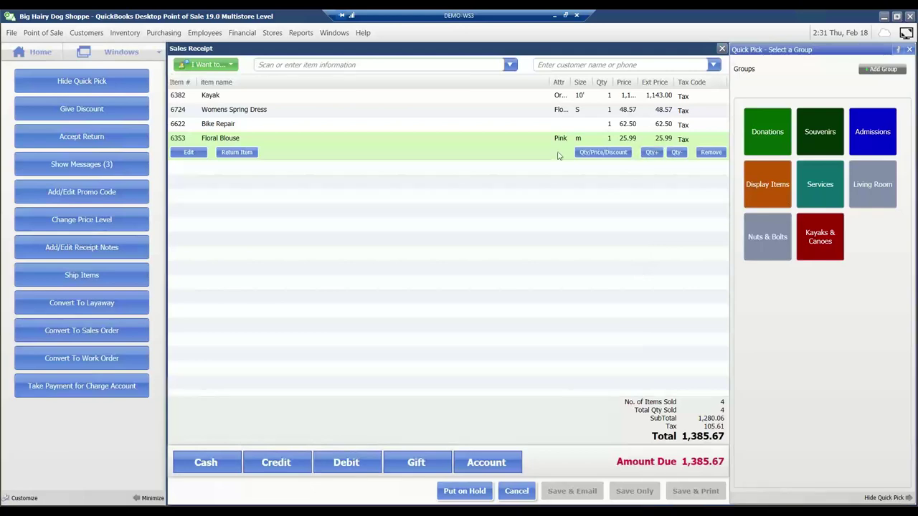
Look up the customer by last name and attach the matching customer record to the sales receipt
left_click(712, 66)
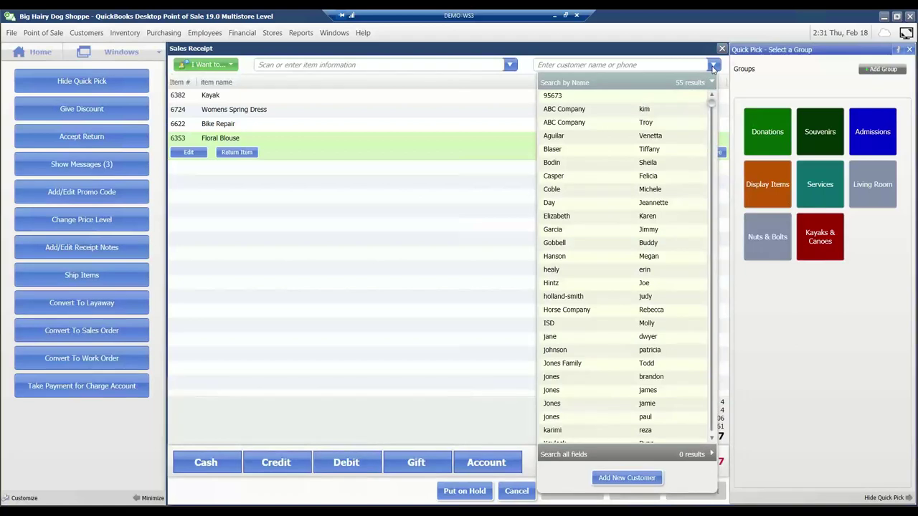
left_click(580, 65)
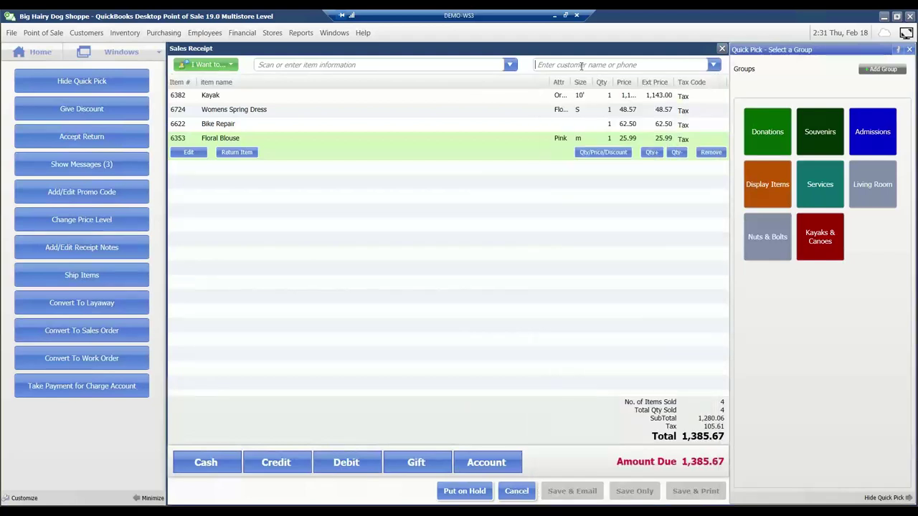
type("smi")
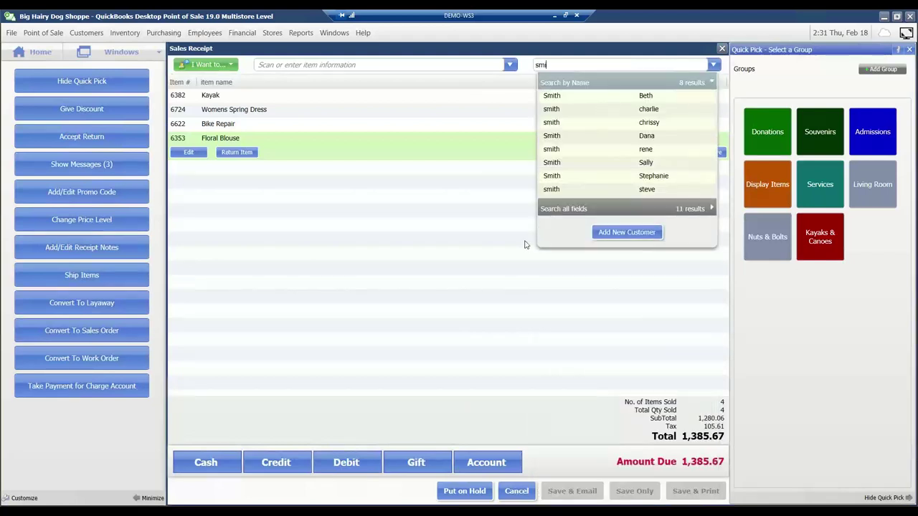
left_click(551, 178)
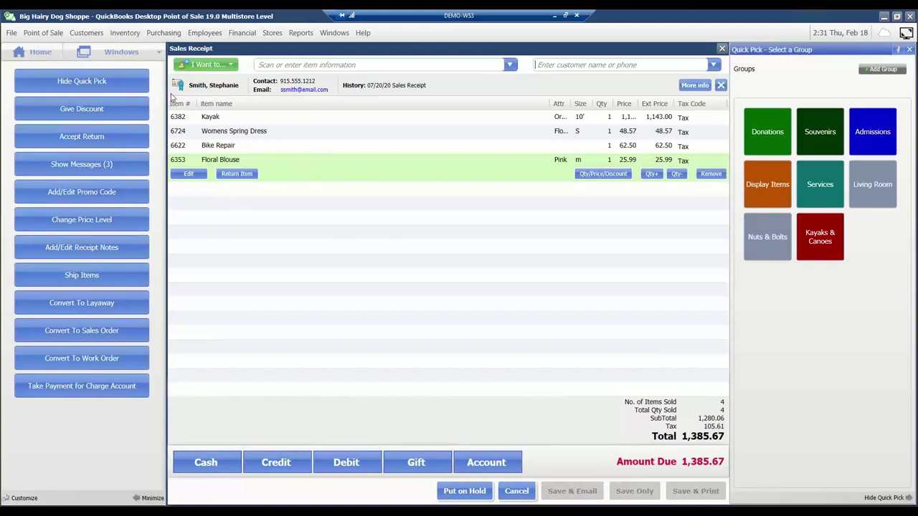
Open the attached customer's record for editing and look through the full purchase history
mouse_move(180, 86)
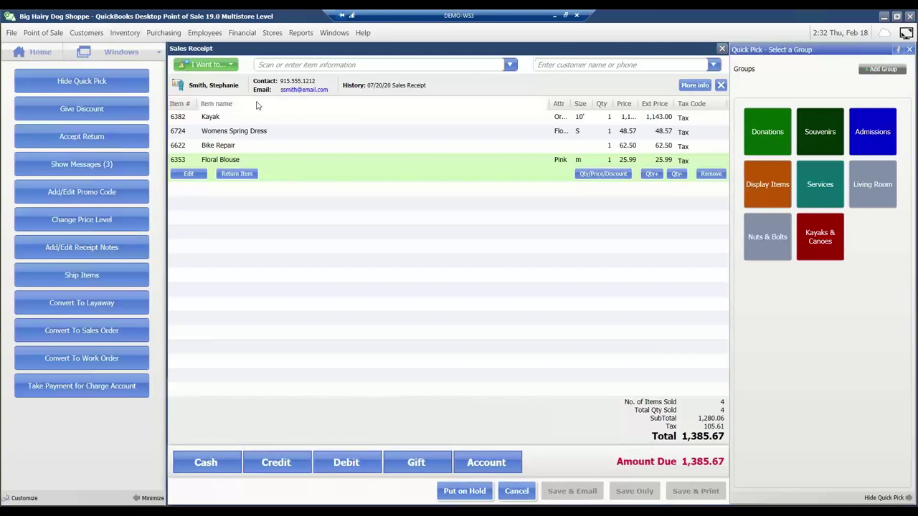
left_click(693, 85)
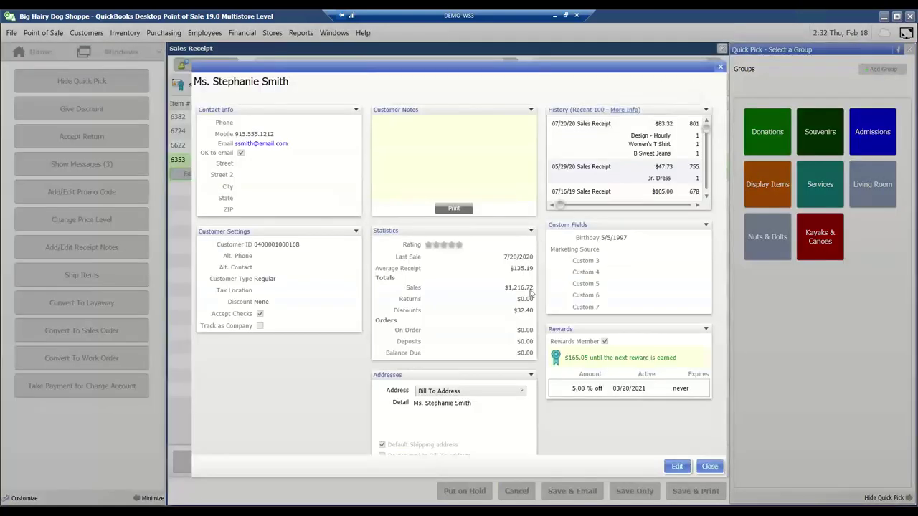
left_click(678, 467)
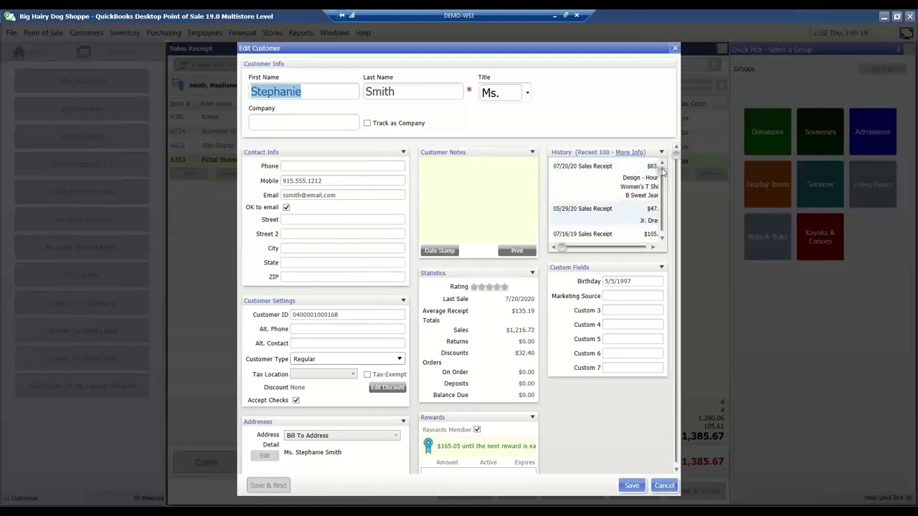
left_click_drag(661, 169, 657, 152)
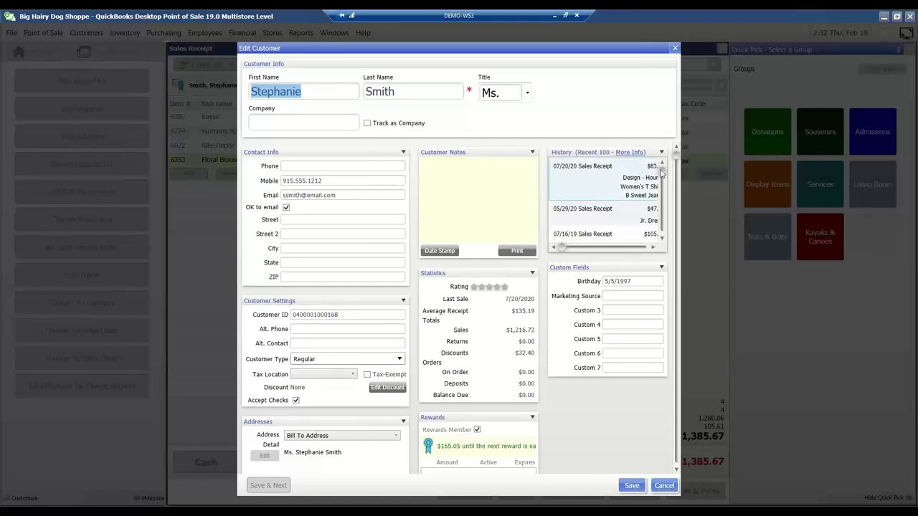
left_click_drag(663, 173, 665, 237)
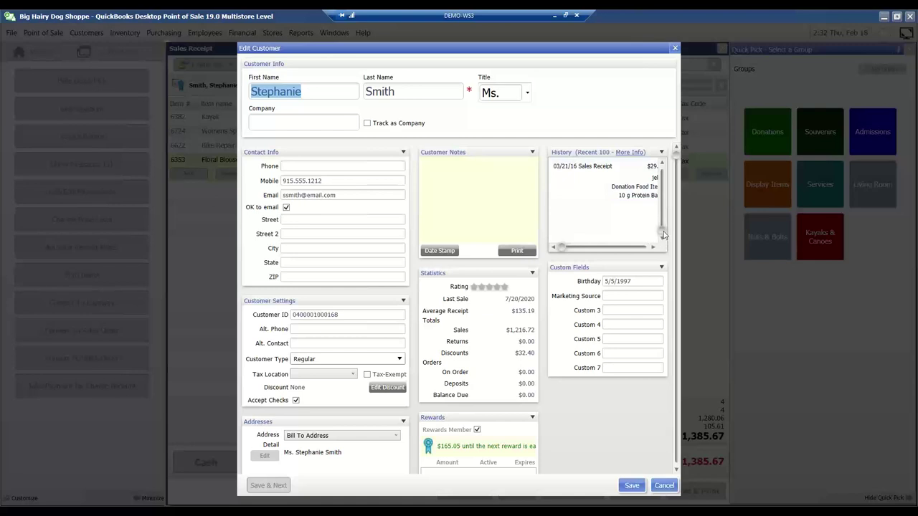
left_click_drag(665, 237, 667, 163)
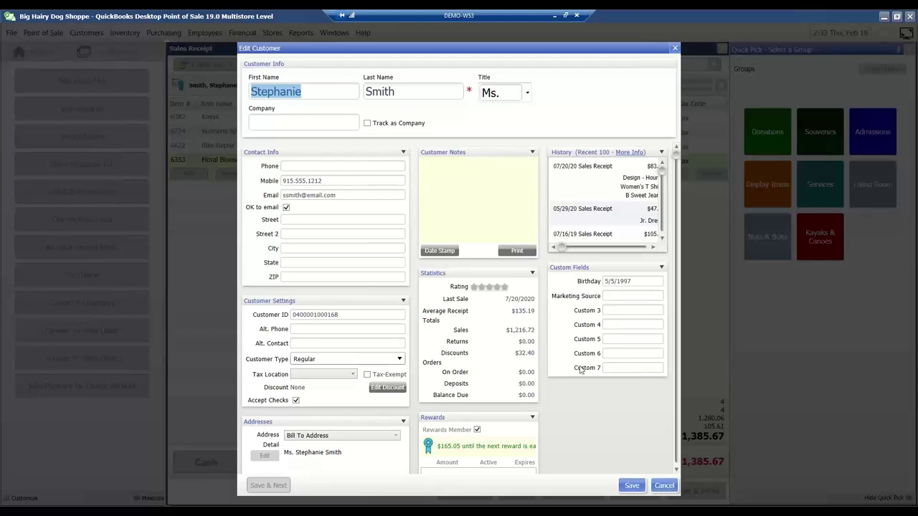
Set the customer type to VIP in the customer's settings
scroll(556, 440, "down", 3)
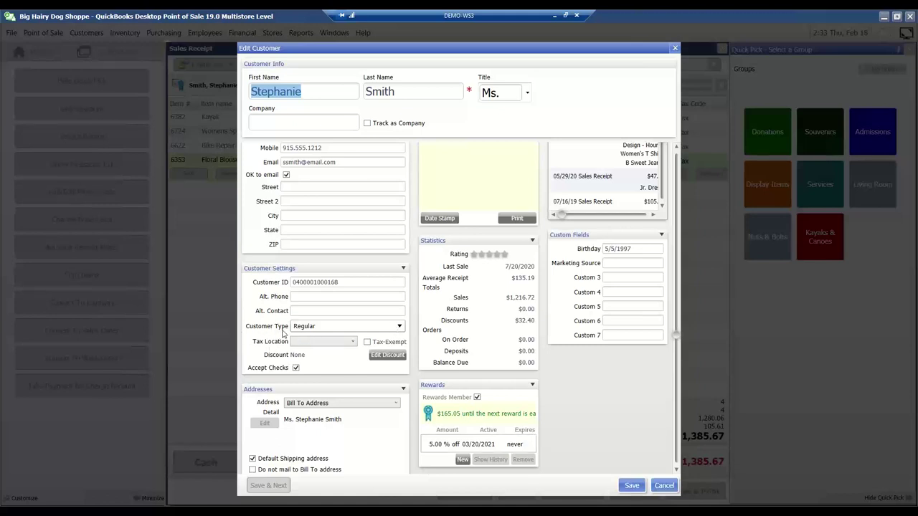
left_click(399, 327)
left_click(400, 327)
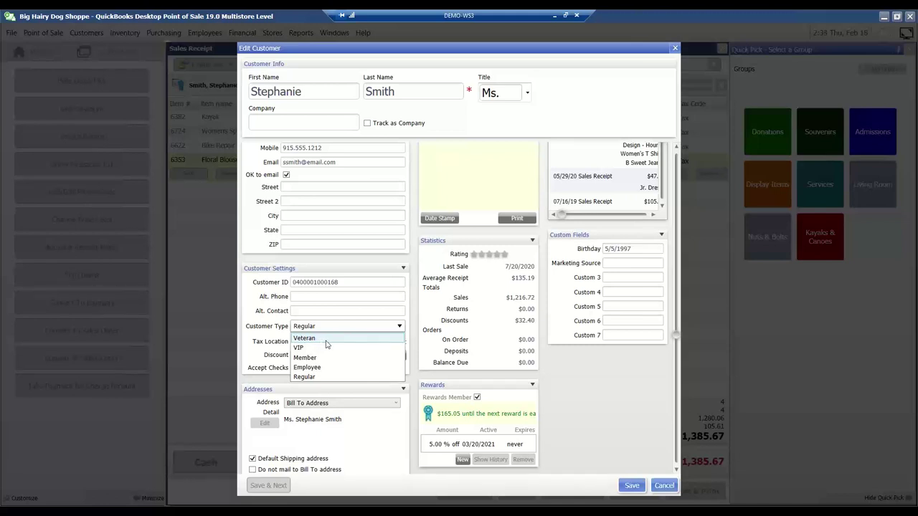
left_click(400, 328)
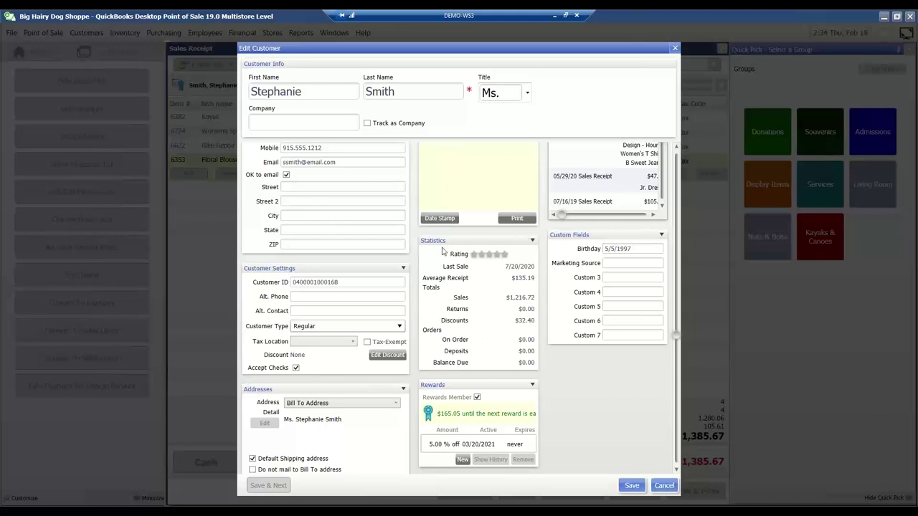
left_click(402, 327)
left_click(304, 347)
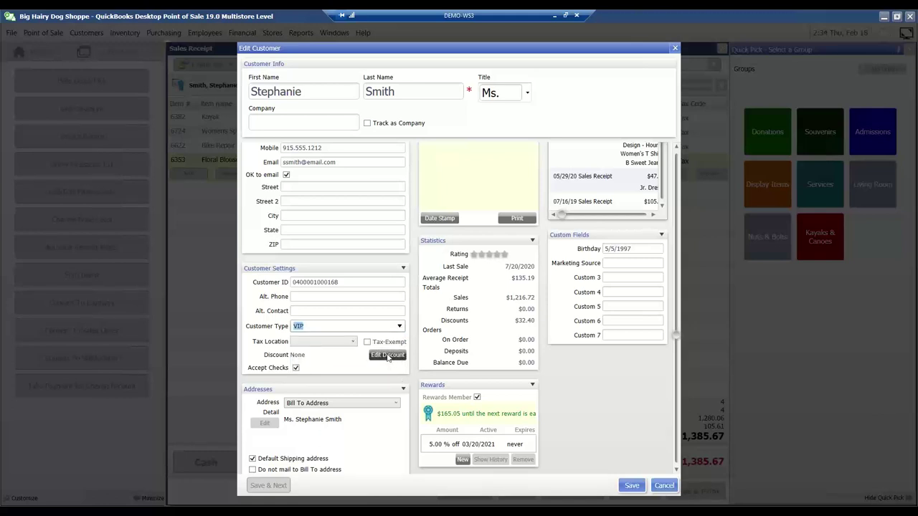
Set the customer's discount to use the Employee markdown price level
left_click(387, 356)
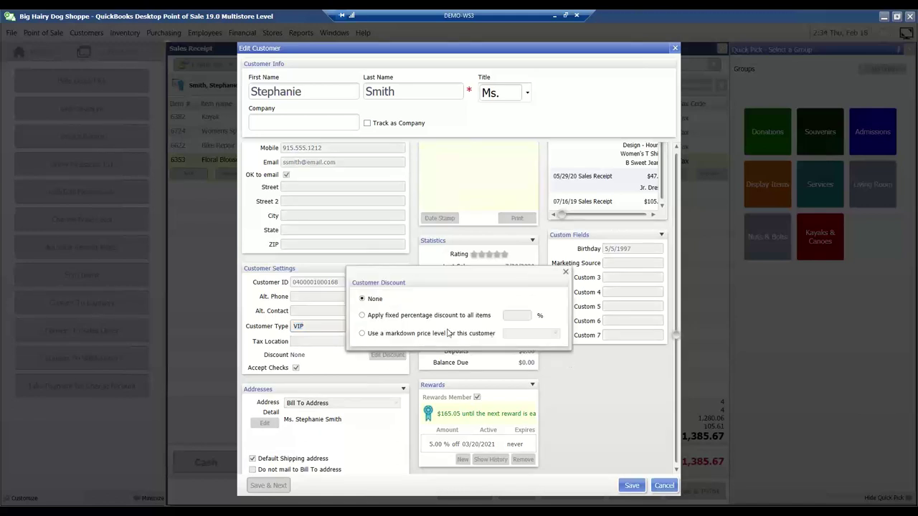
left_click(363, 315)
left_click(362, 334)
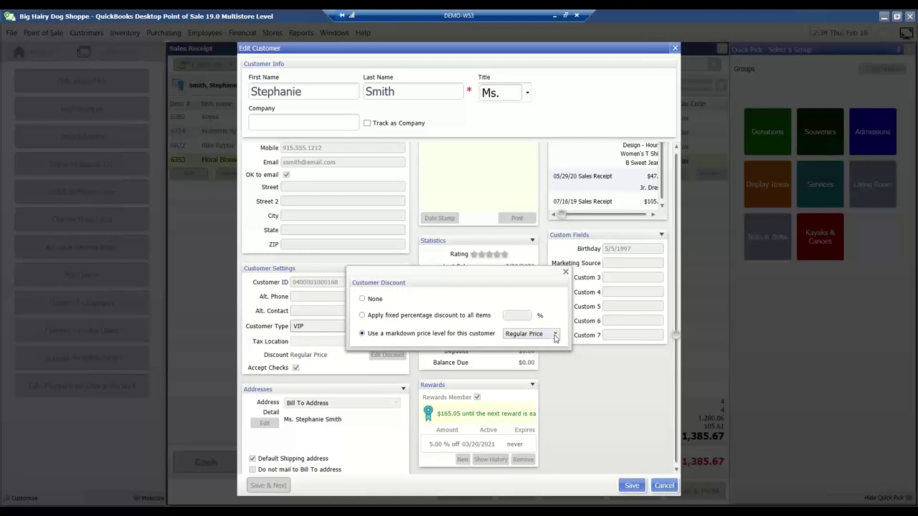
left_click(556, 335)
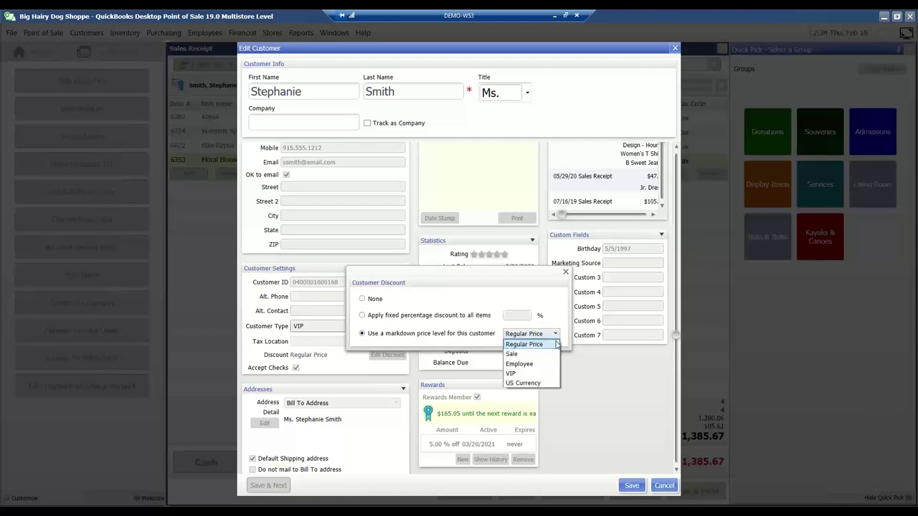
left_click(513, 366)
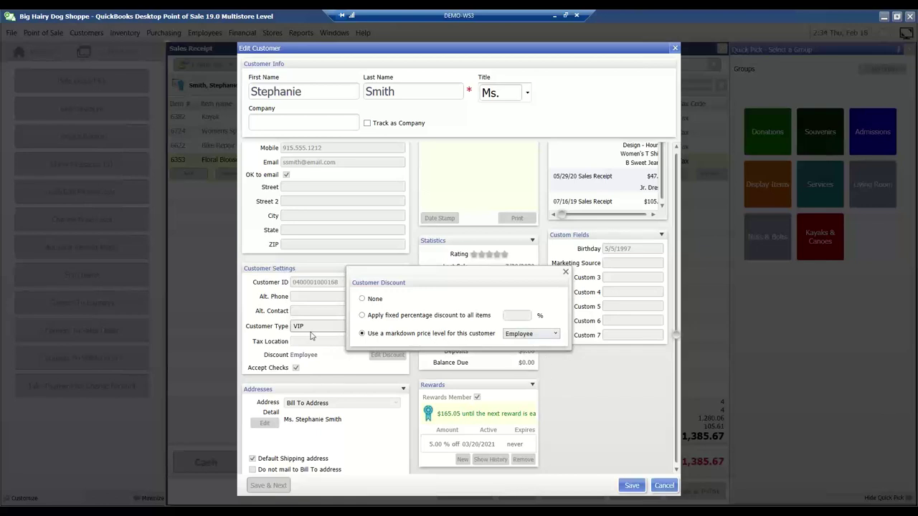
left_click(566, 273)
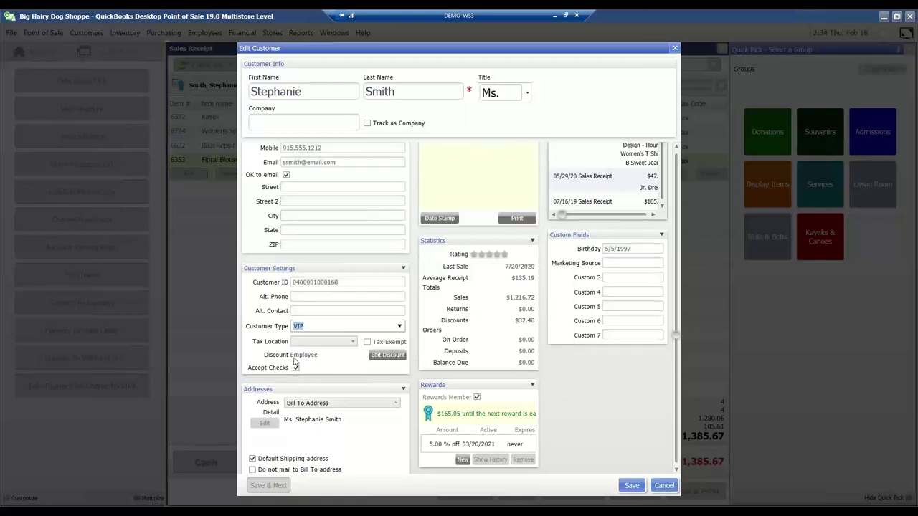
Try the Employee customer type, check the customer's discount options, and discard the changes to the customer record
left_click(398, 327)
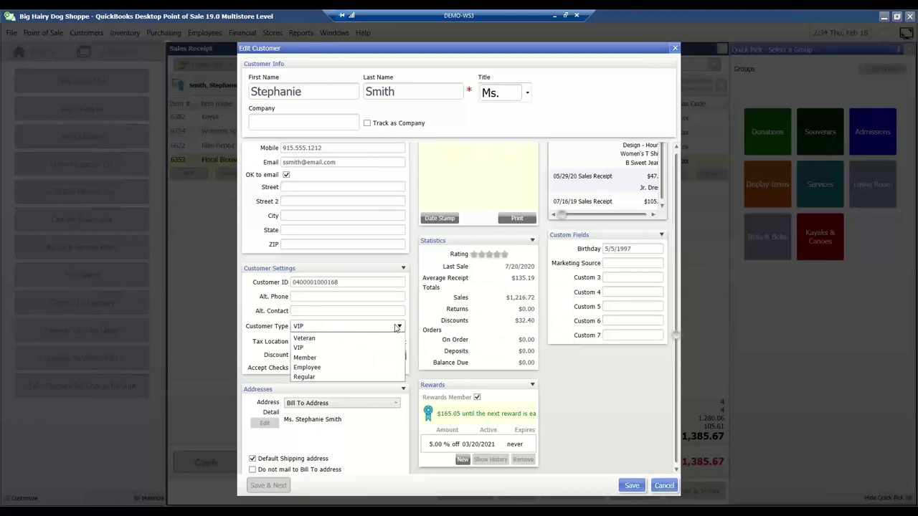
left_click(307, 367)
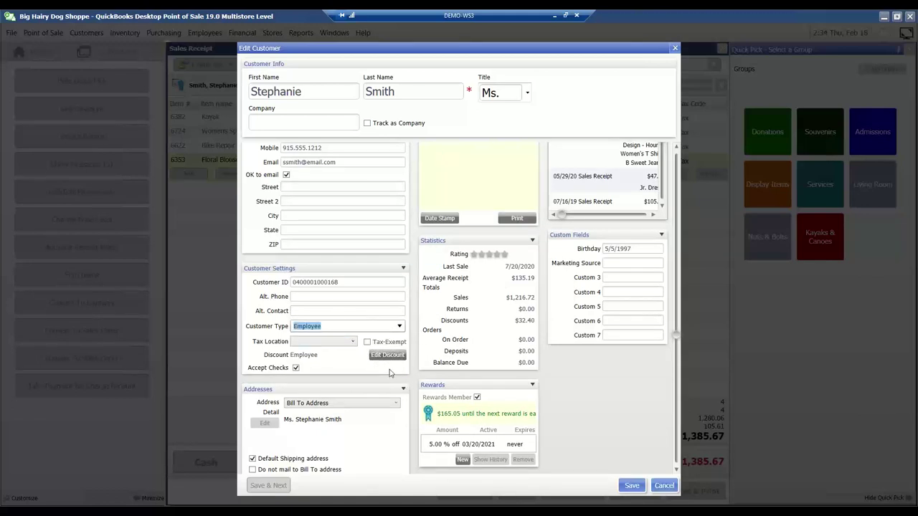
left_click(394, 356)
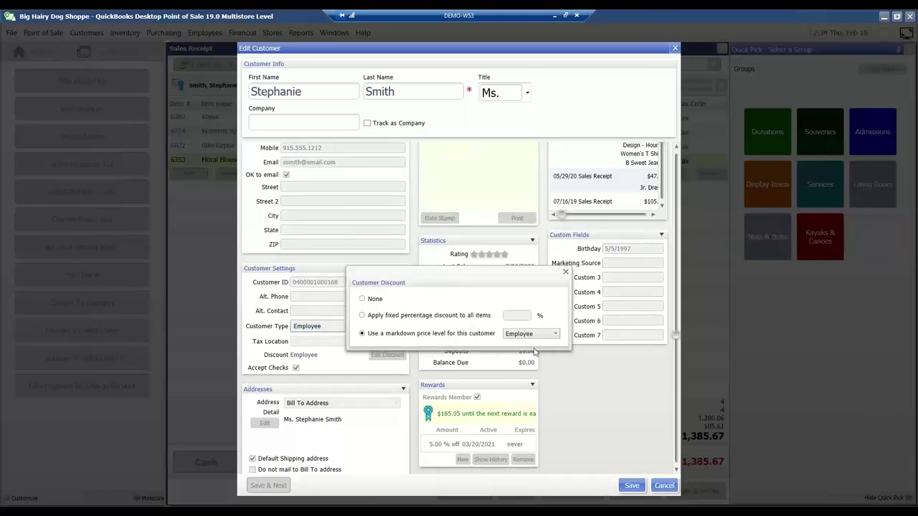
left_click(565, 274)
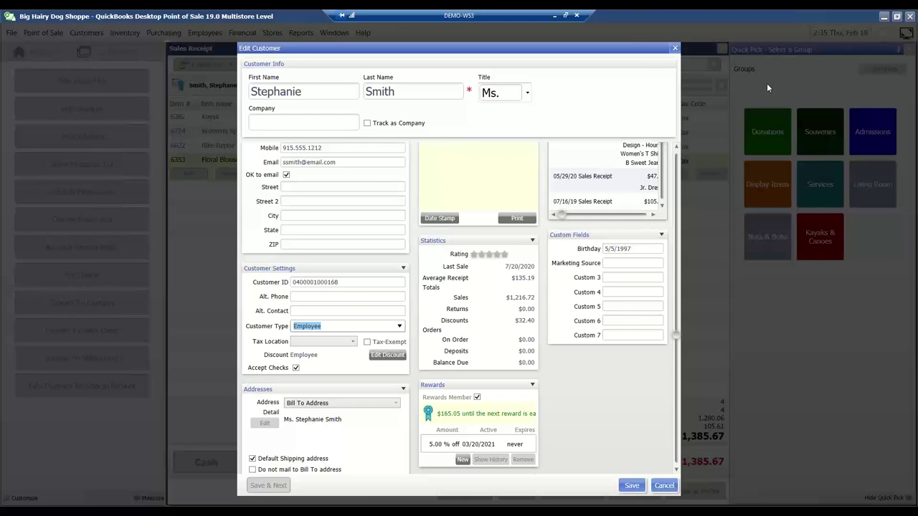
left_click(664, 486)
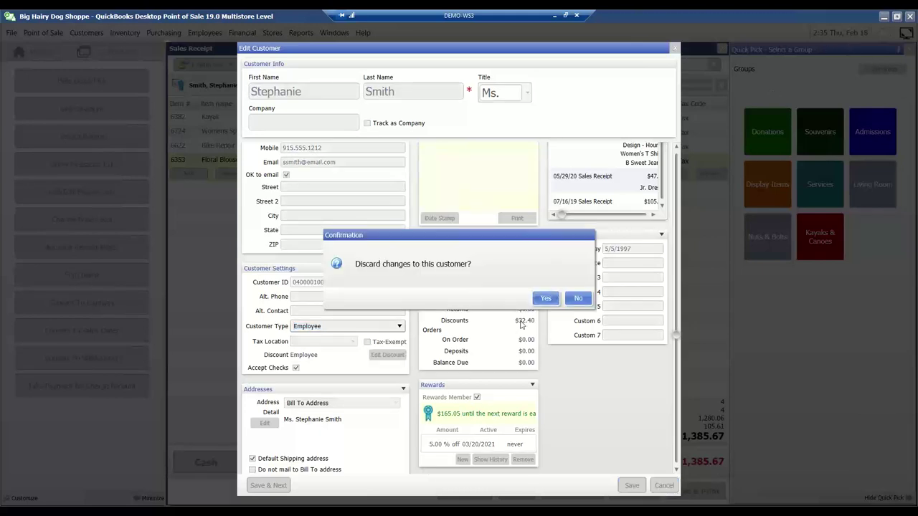
left_click(545, 297)
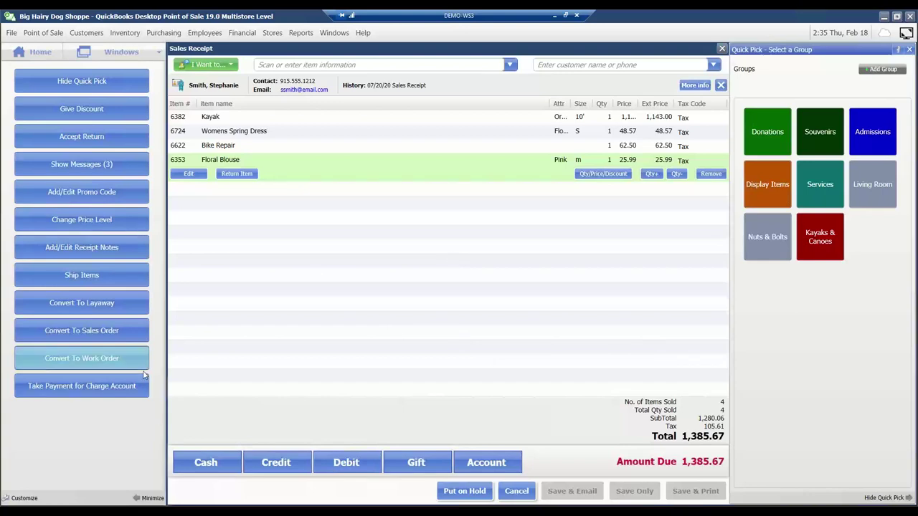
Add the note "Referred by a friend" to the sales receipt
left_click(69, 249)
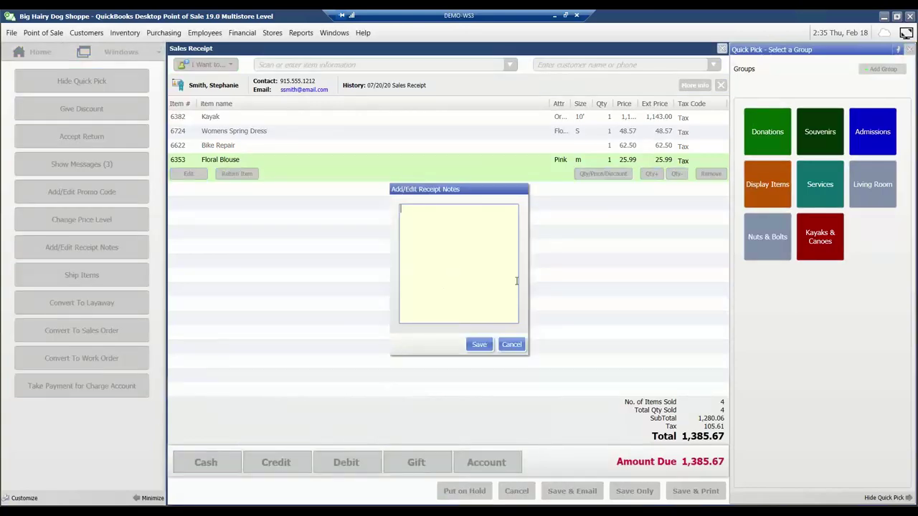
type("Referred by a friend")
left_click(479, 345)
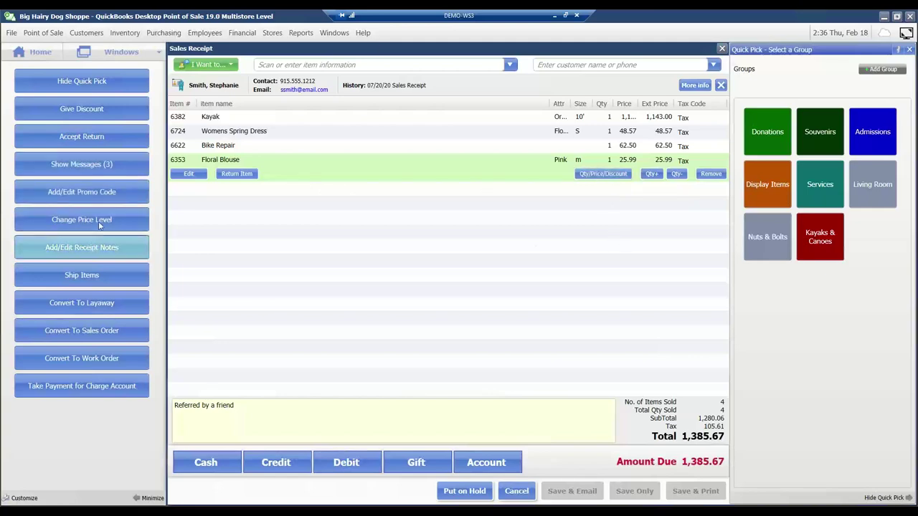
Check the receipt's quick discount options without applying one, and remove the Kayak from the sales receipt
left_click(111, 112)
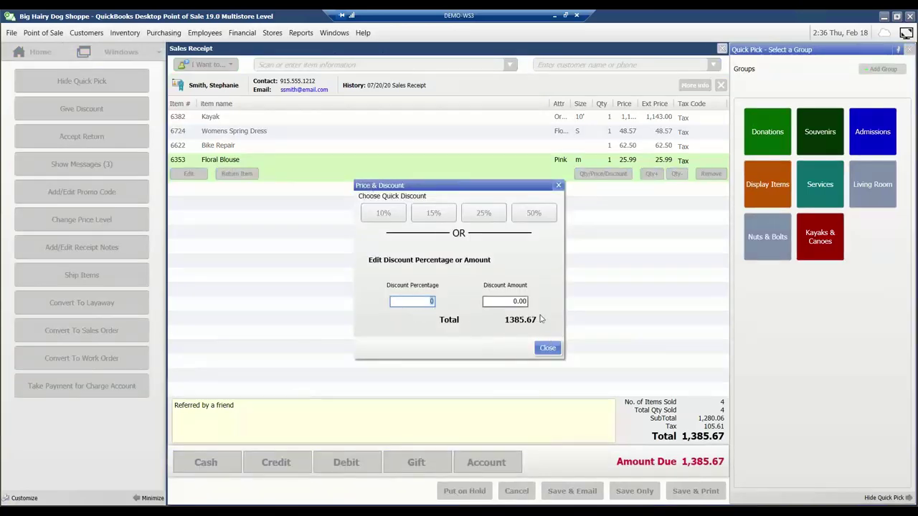
left_click(547, 349)
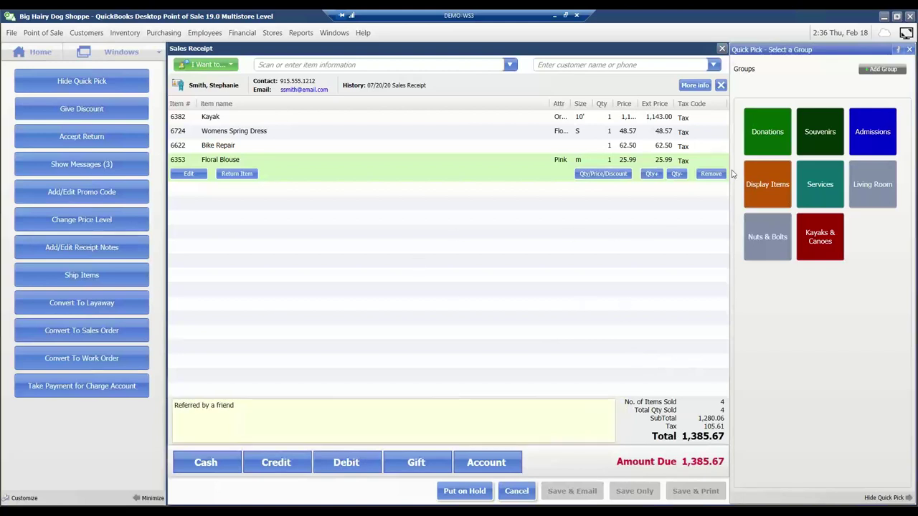
left_click(686, 121)
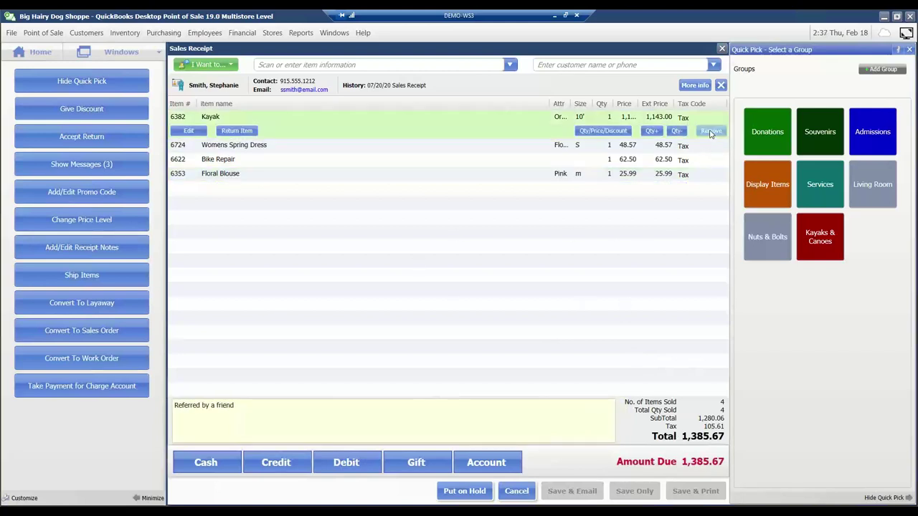
left_click(710, 131)
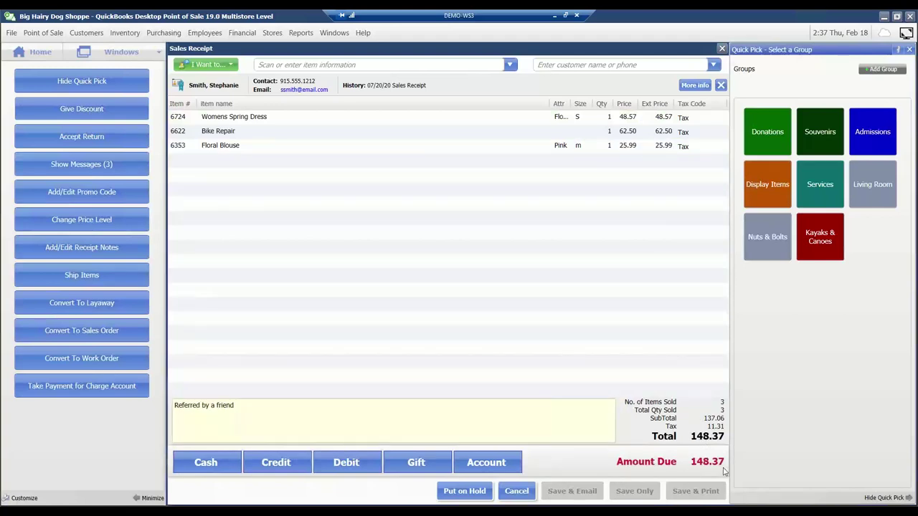
Split the payment between $50 cash and a MasterCard credit charge for the remaining $98.37
left_click(209, 466)
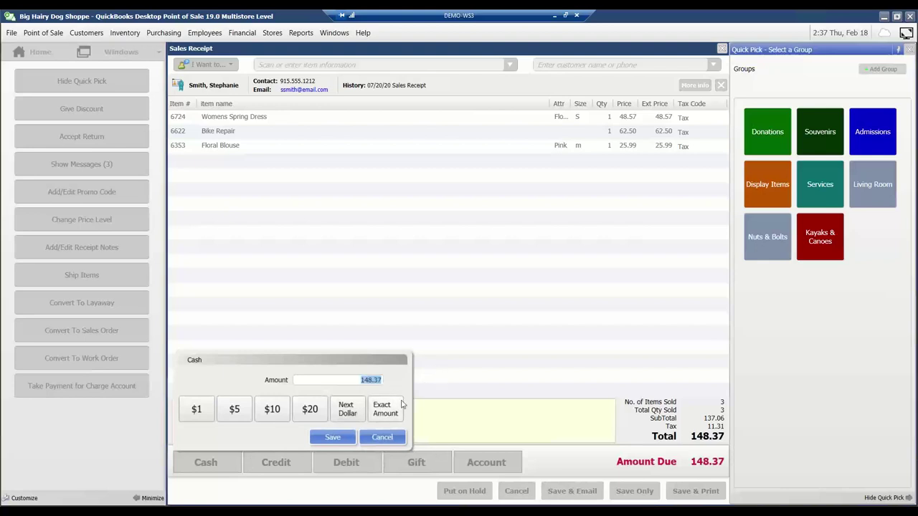
type("50")
left_click(332, 437)
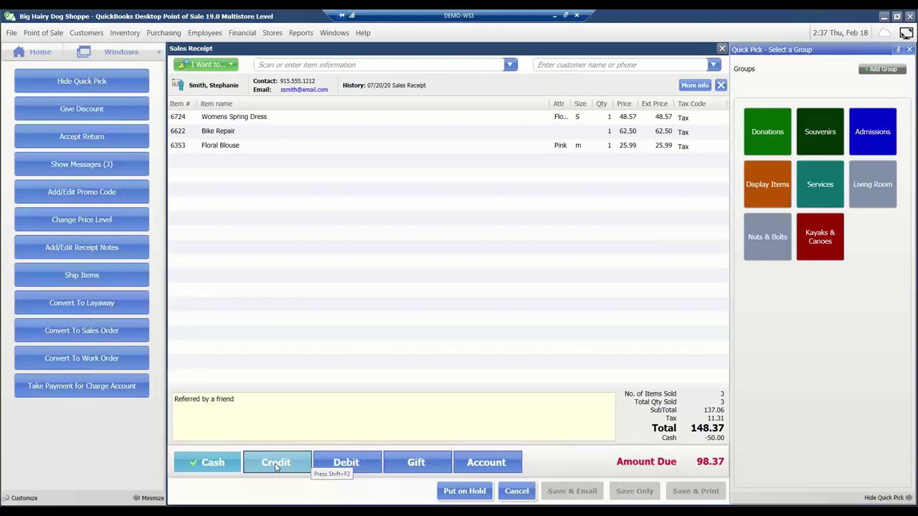
left_click(276, 466)
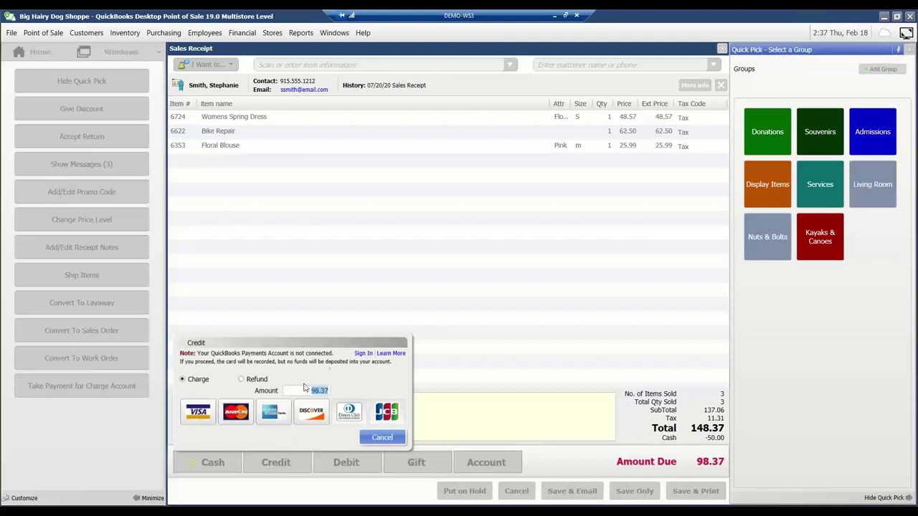
left_click(239, 414)
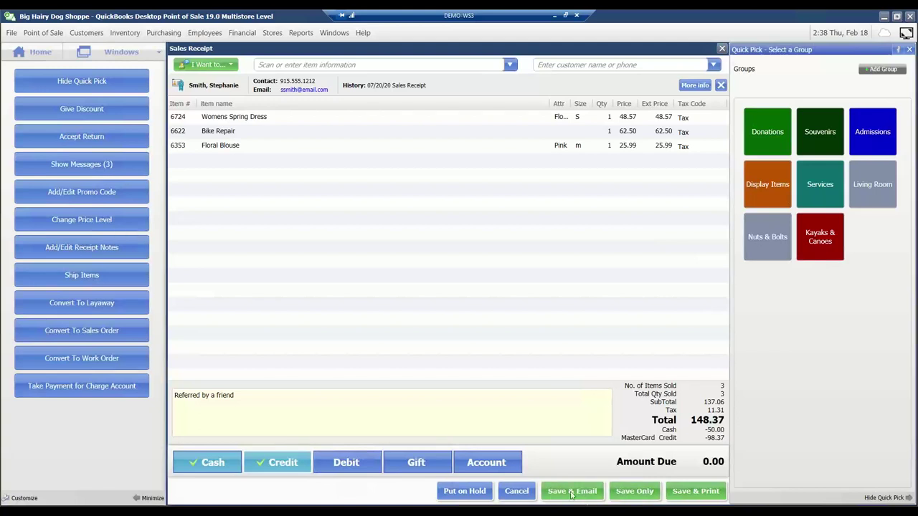
Save the sale for printing, examining the whole receipt in the print preview before closing out the sale
left_click(694, 495)
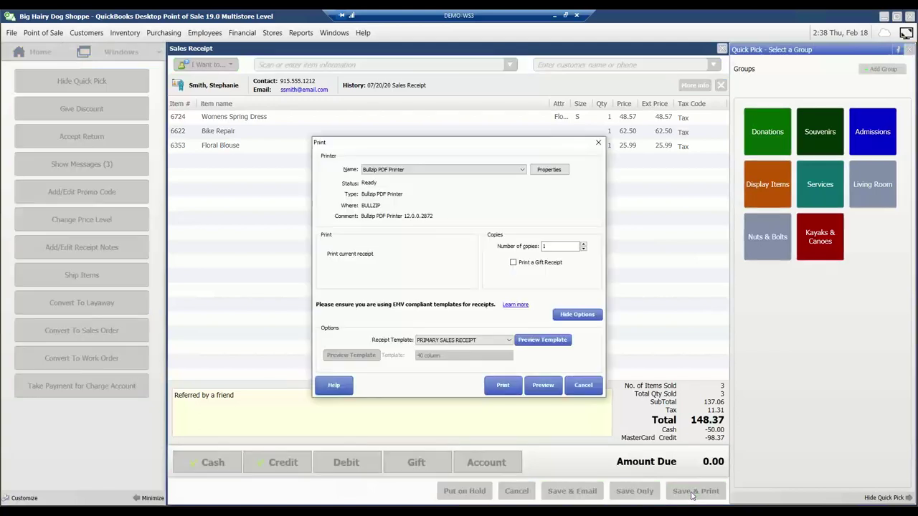
left_click(539, 388)
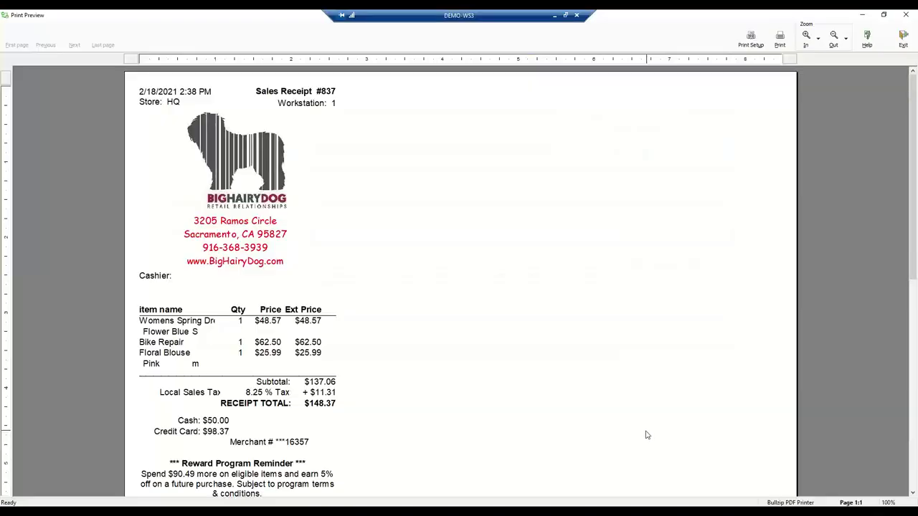
left_click(835, 37)
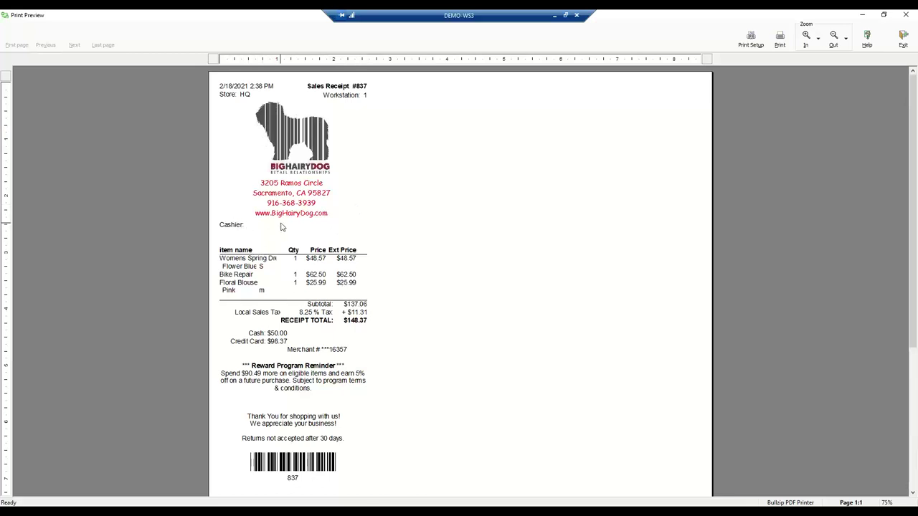
scroll(390, 306, "down", 1)
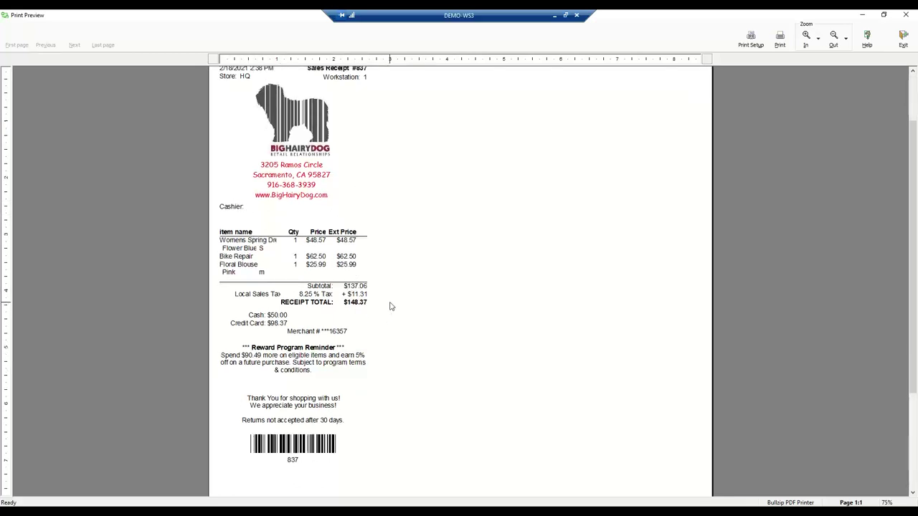
scroll(391, 306, "down", 3)
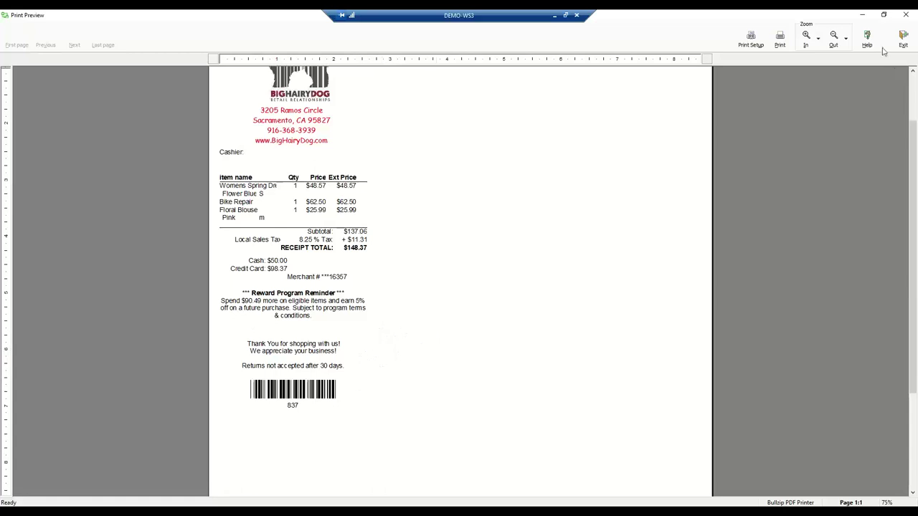
left_click(834, 37)
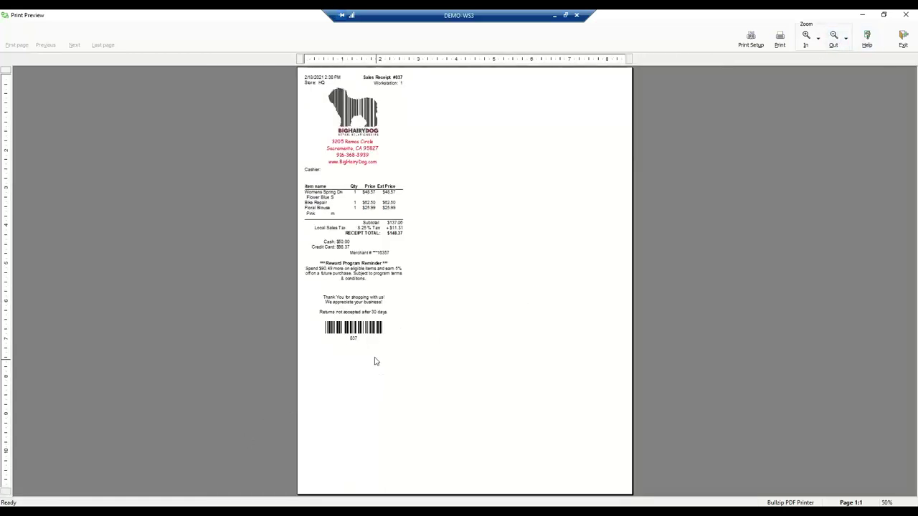
left_click(902, 36)
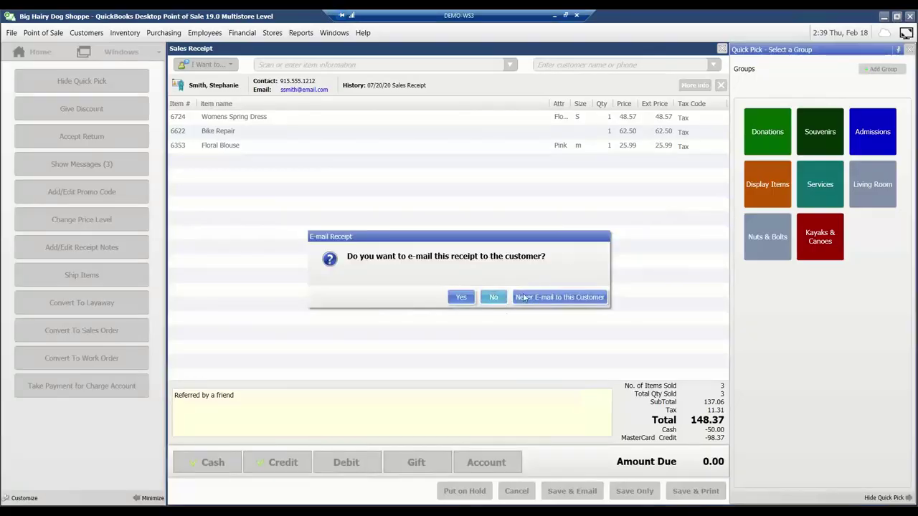
key("Return")
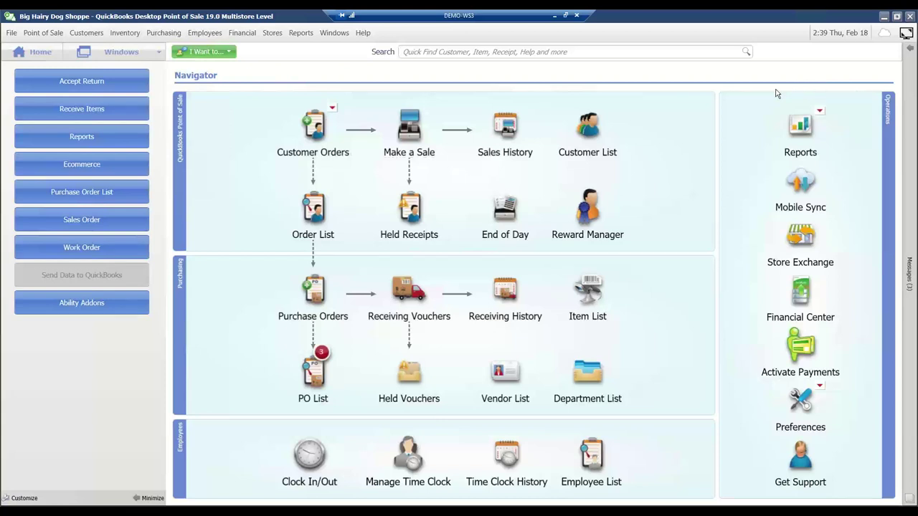
In the Reward Manager, set the reward expiration to 15 days and block redemption for 0 days after earning
left_click(581, 215)
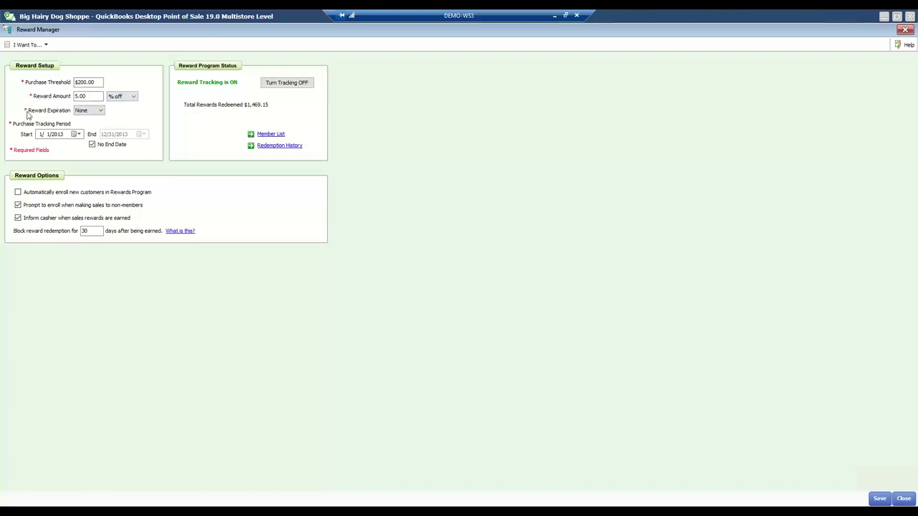
left_click(101, 111)
left_click(84, 126)
double_click(101, 230)
Save the reward setup with the option to discard and recalculate existing rewards
left_click(881, 500)
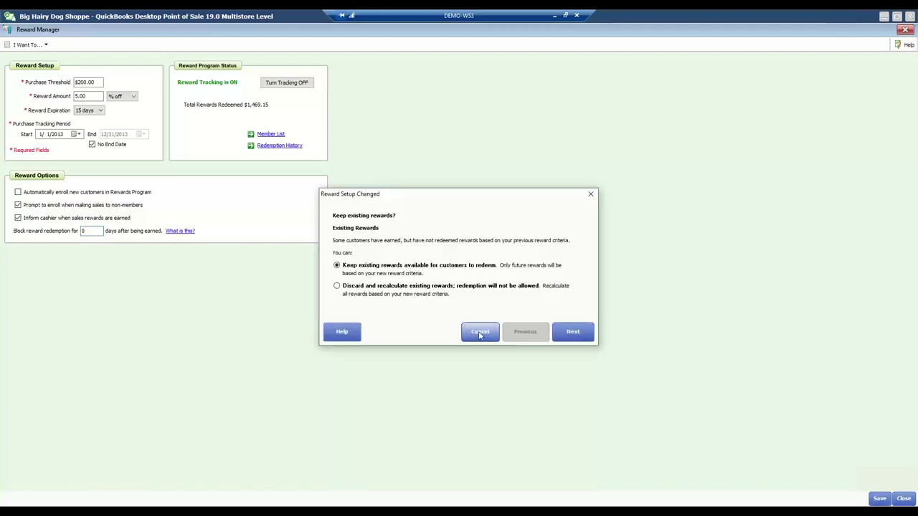
left_click(572, 332)
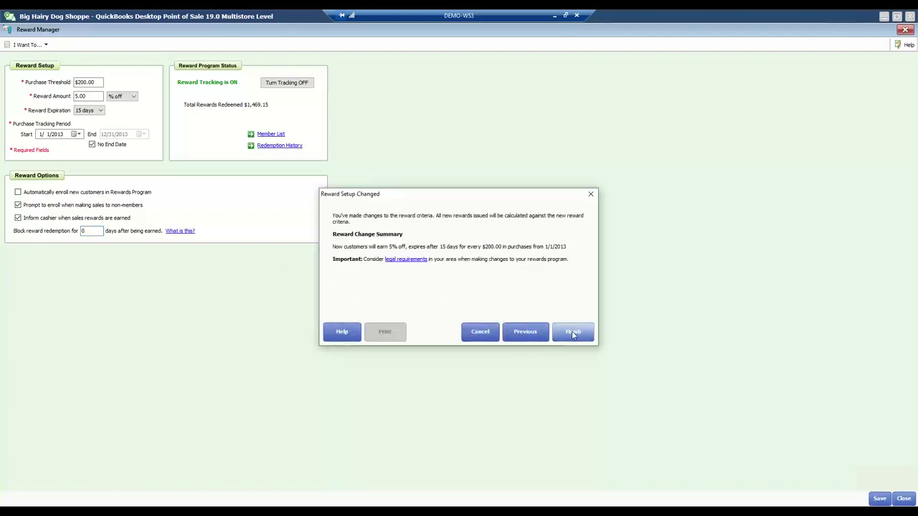
left_click(519, 334)
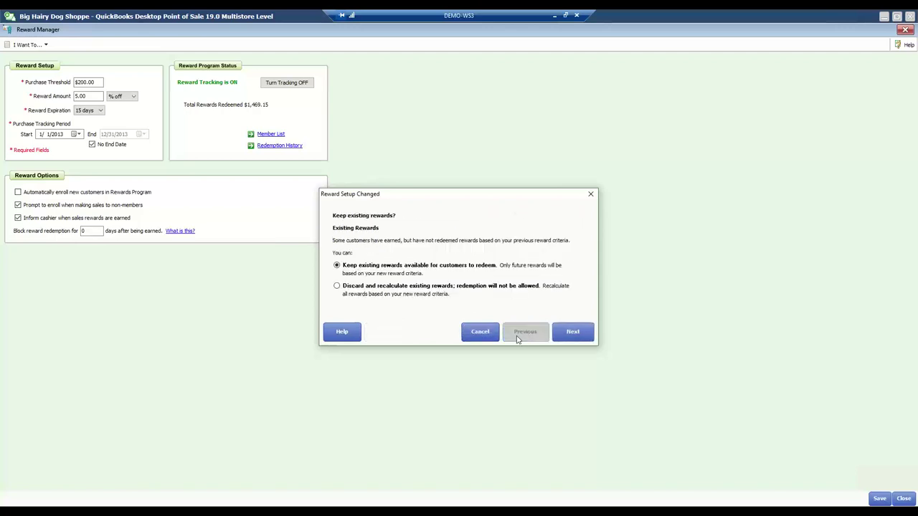
left_click(336, 287)
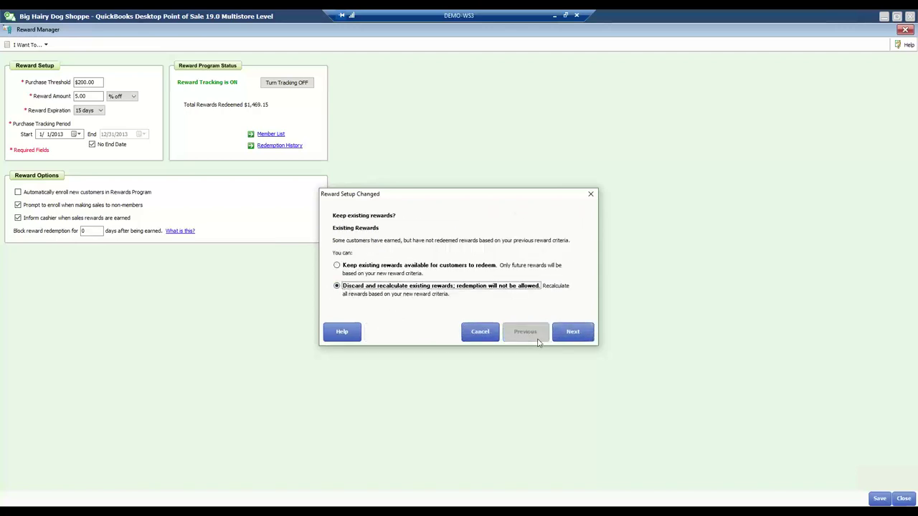
left_click(570, 335)
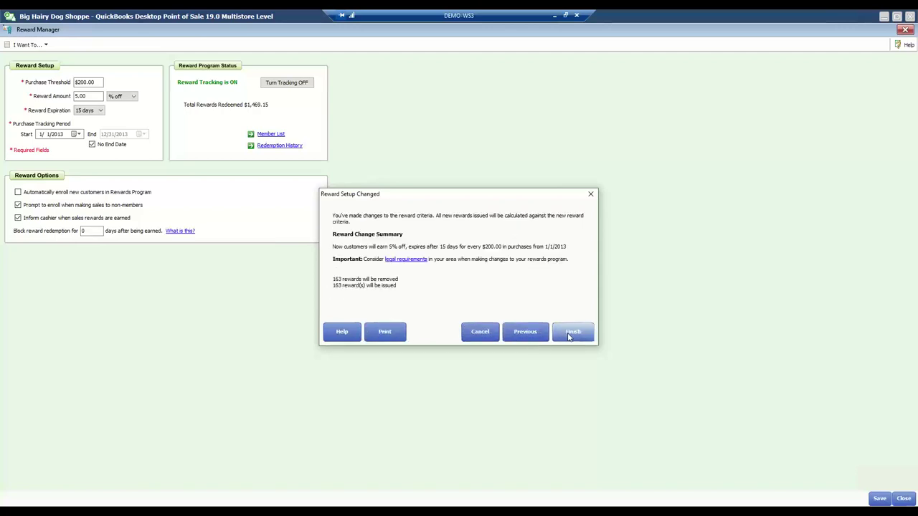
left_click(571, 333)
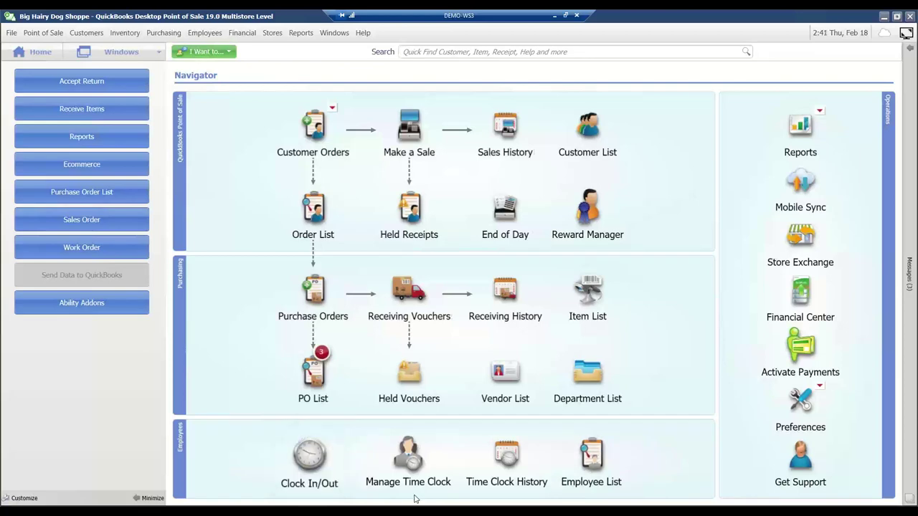
Look at the currently clocked-in employees and the time clock history entries
left_click(409, 463)
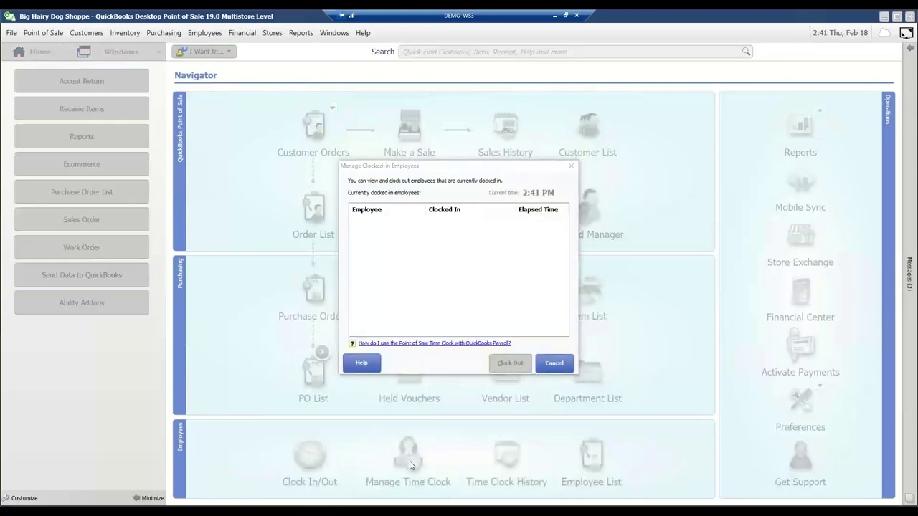
left_click(553, 364)
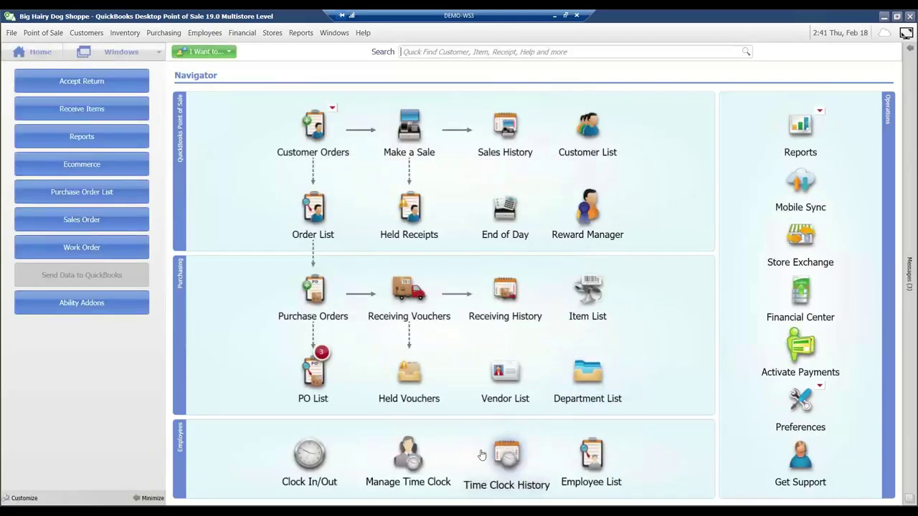
left_click(512, 460)
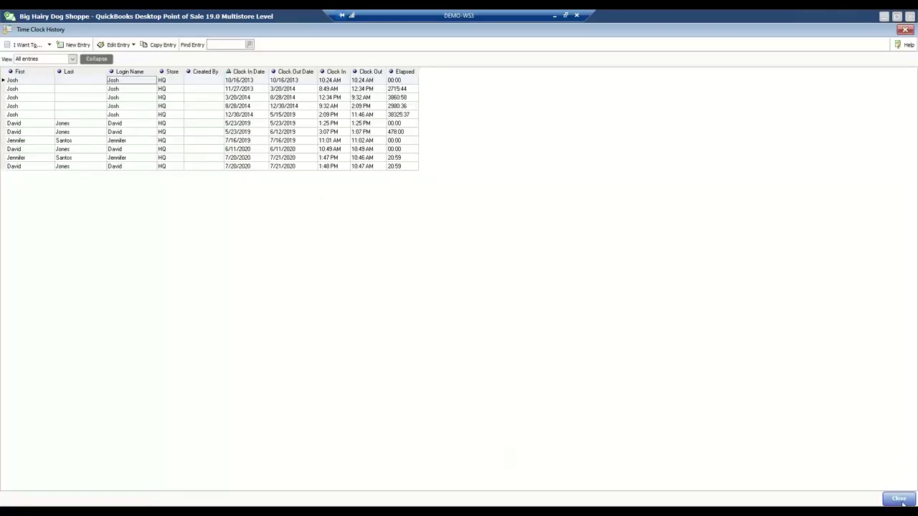
key("Escape")
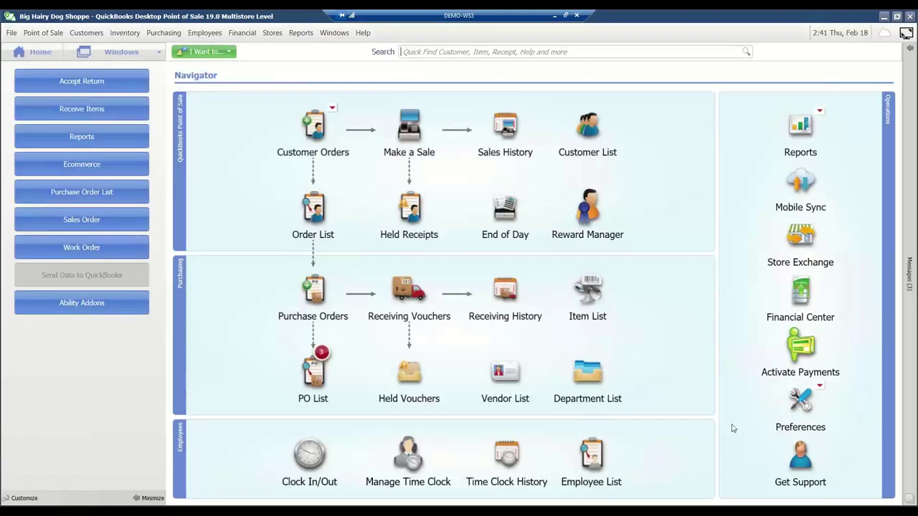
In the employee list, open the first employee's record and set the security group to Associate
left_click(592, 457)
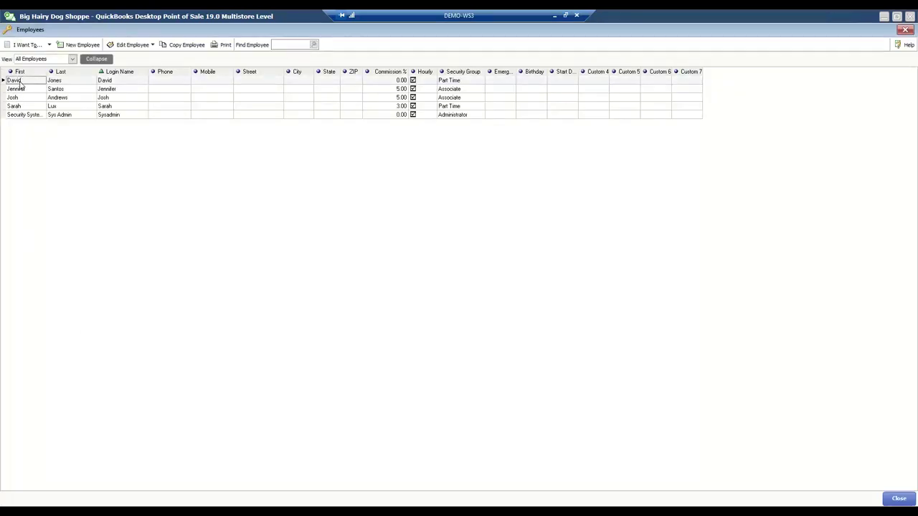
double_click(21, 85)
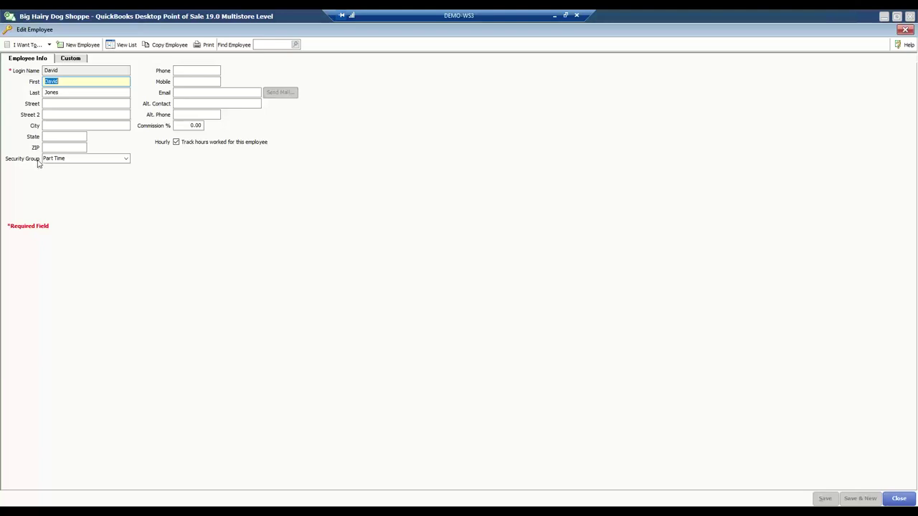
left_click(125, 158)
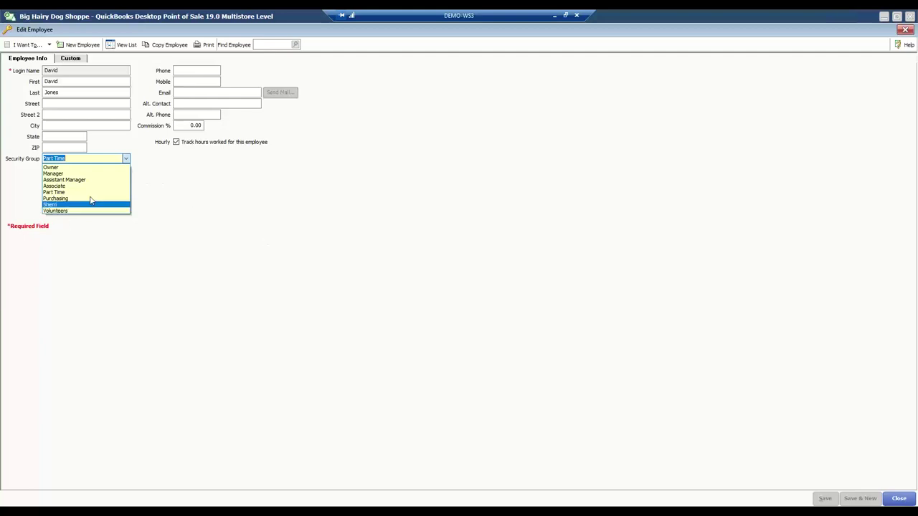
left_click(70, 186)
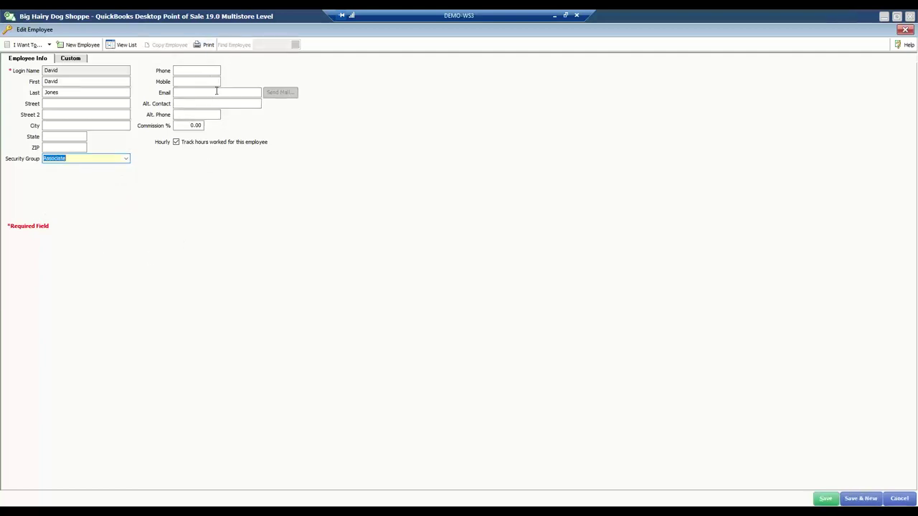
Add the date-stamped note "Came in late 2/18" to the employee's custom information, save the record and close the employee list
left_click(70, 58)
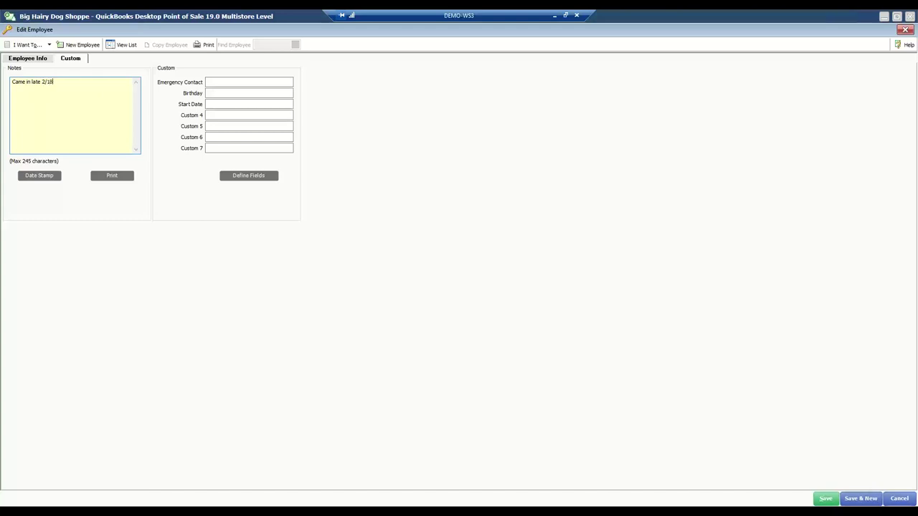
left_click(43, 177)
left_click(31, 61)
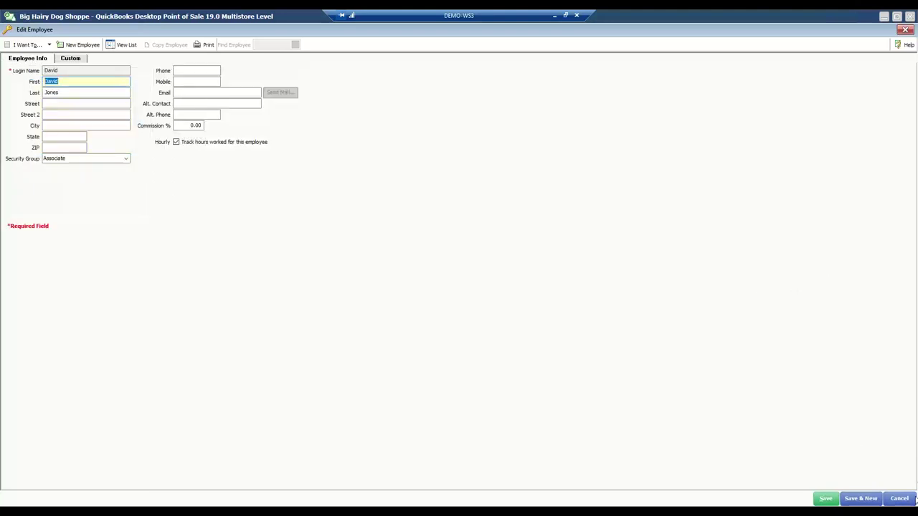
left_click(825, 499)
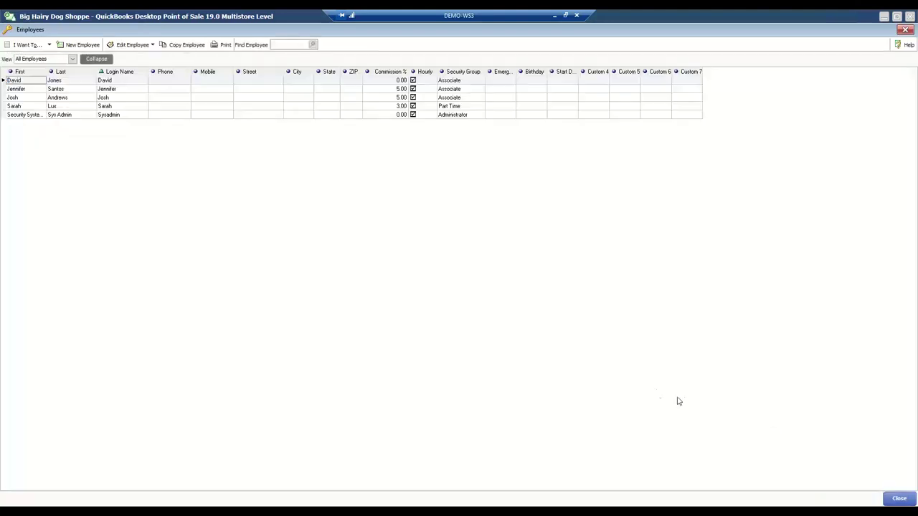
left_click(905, 30)
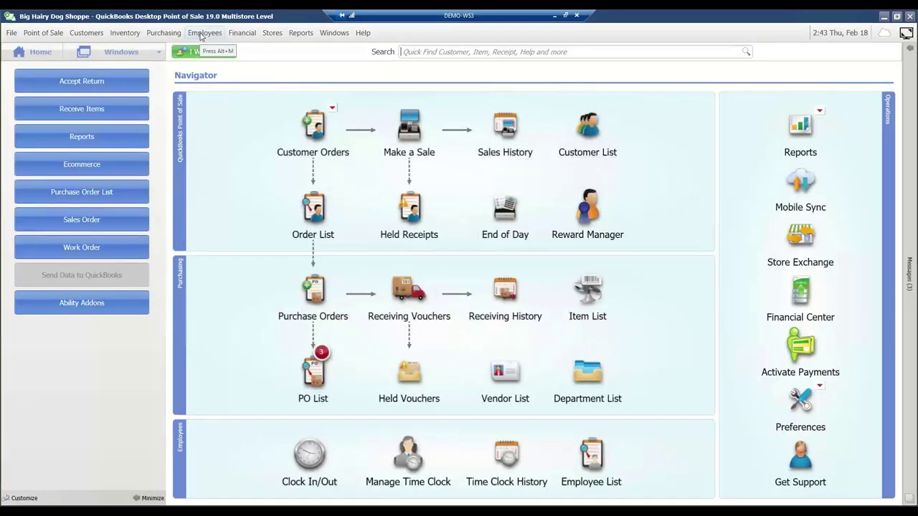
Examine the employee security rights assigned to each security group, from company preferences through Store Exchange, then leave the rights unchanged
left_click(204, 33)
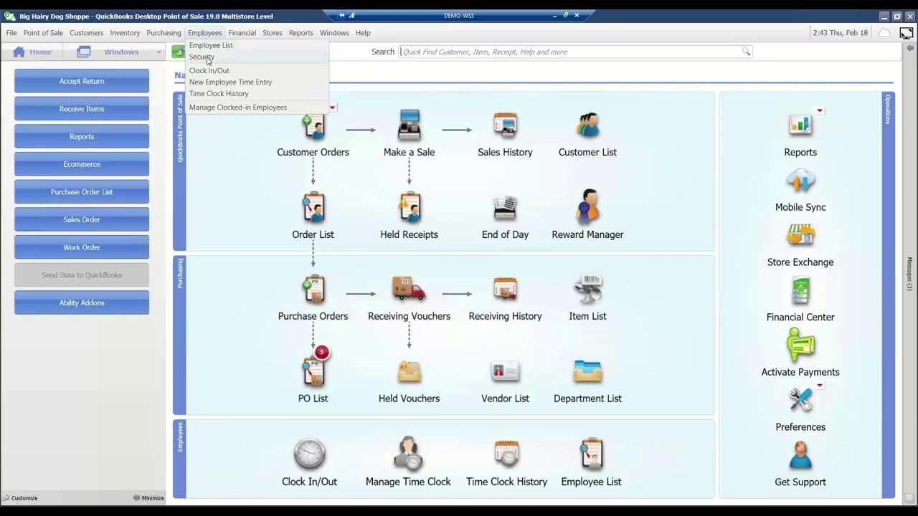
left_click(207, 59)
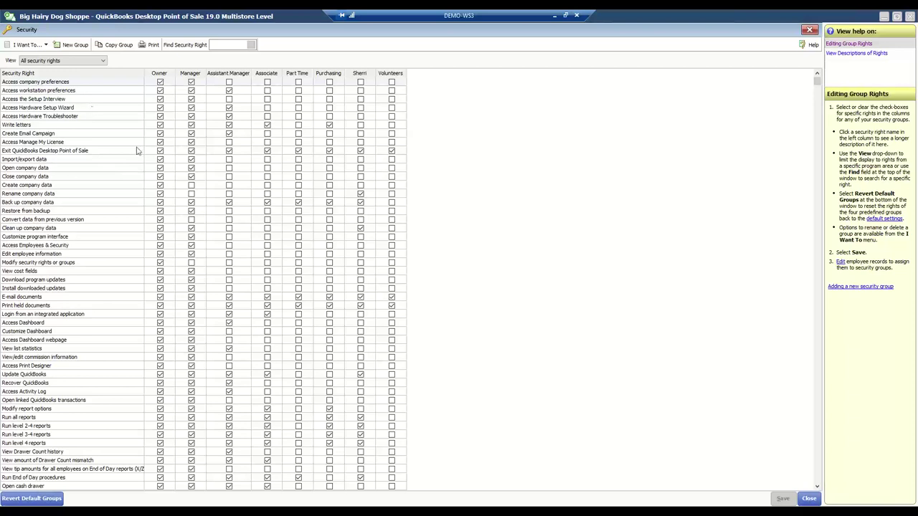
left_click(817, 487)
left_click(817, 487)
left_click(817, 487)
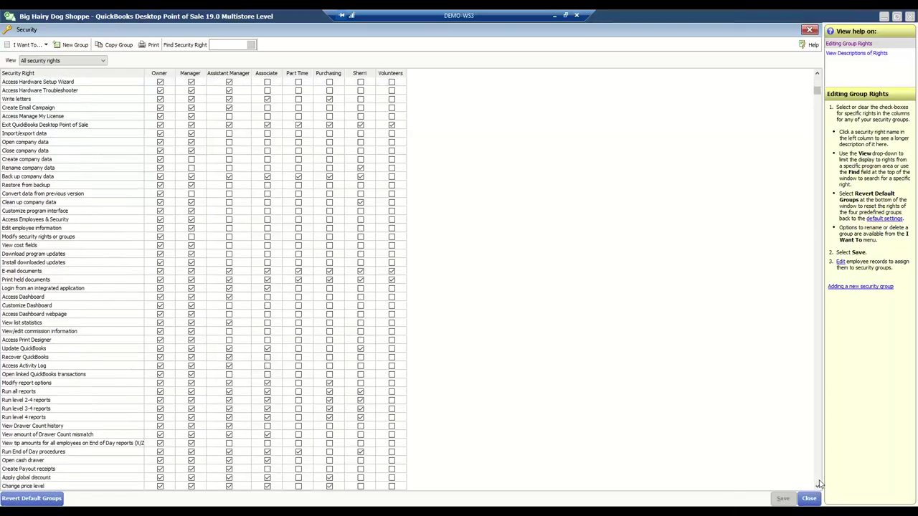
left_click(818, 486)
left_click(818, 486)
left_click(819, 486)
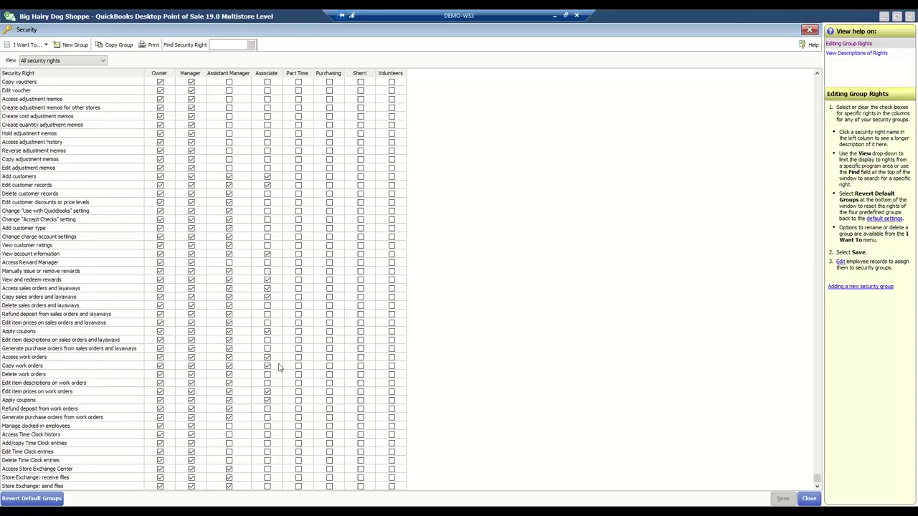
left_click(810, 30)
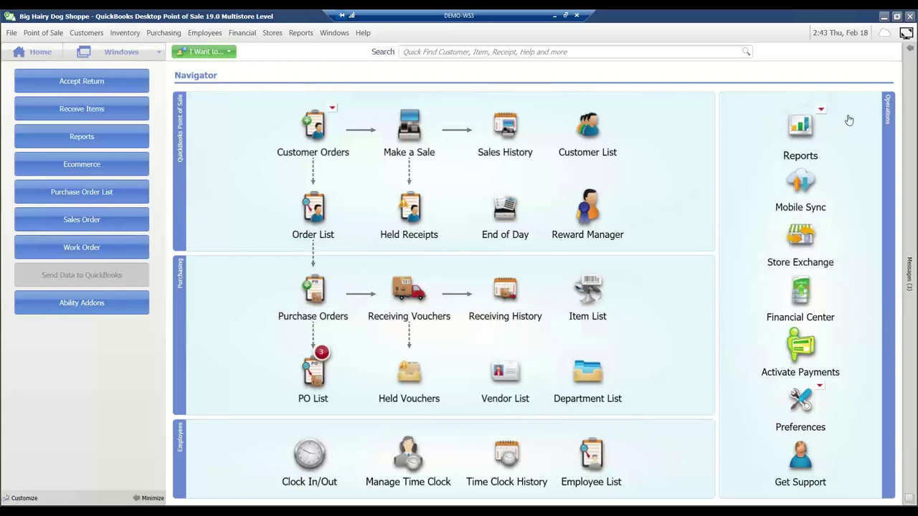
View the reports Dashboard and show the full SALES TODAY report from it
left_click(801, 122)
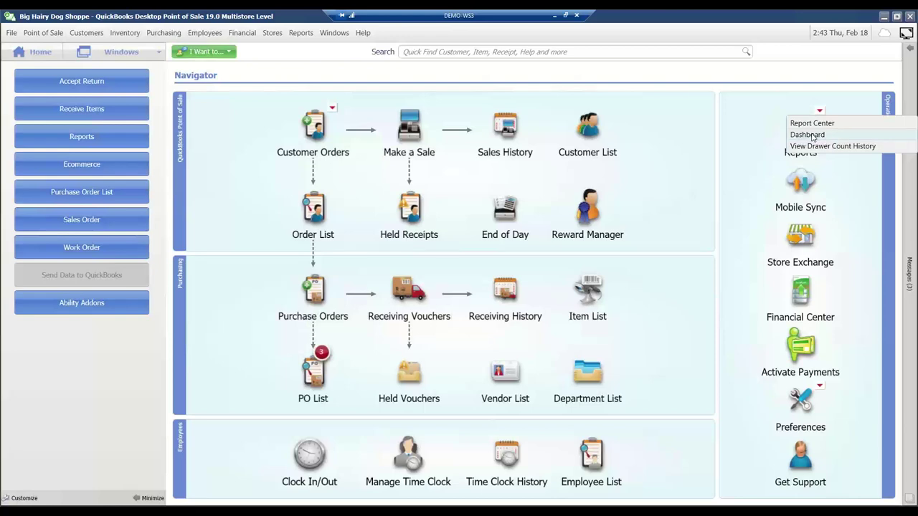
left_click(808, 135)
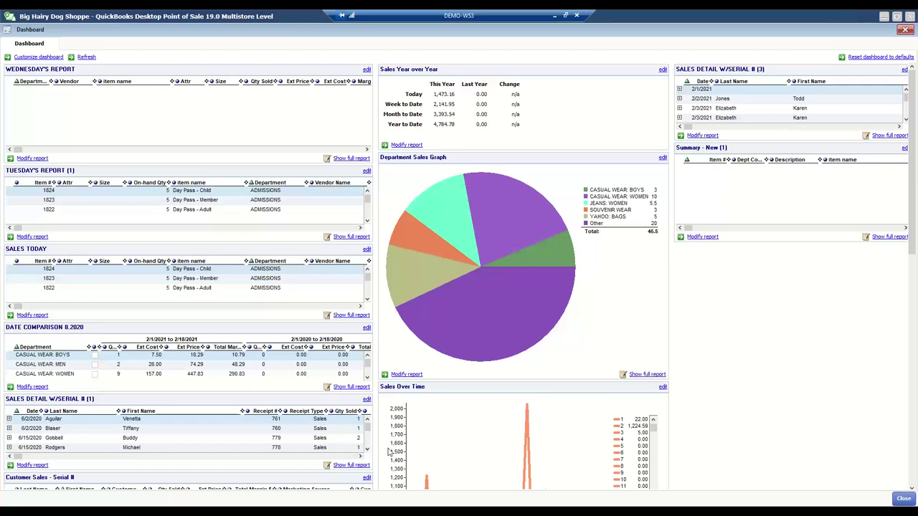
mouse_move(384, 309)
left_click(351, 316)
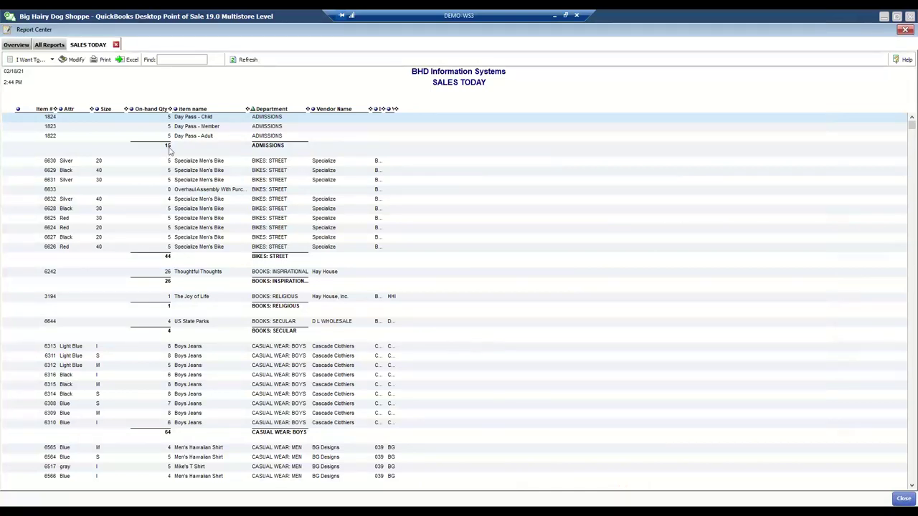
Review the columns and sort options that can be added to or removed from the SALES TODAY report
left_click(84, 61)
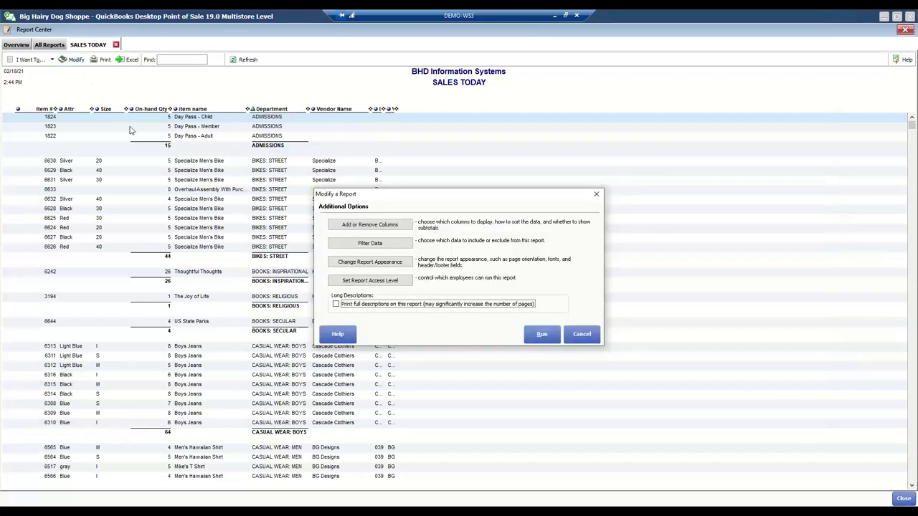
left_click(397, 226)
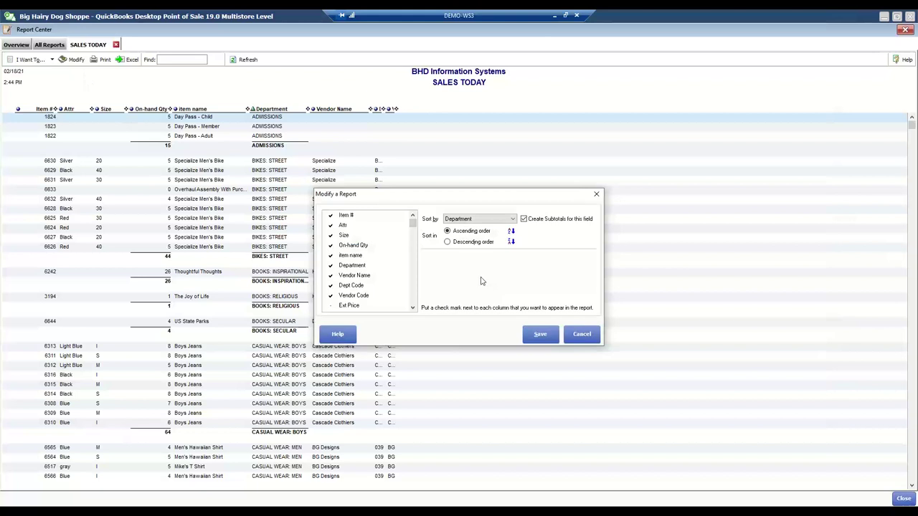
left_click(413, 308)
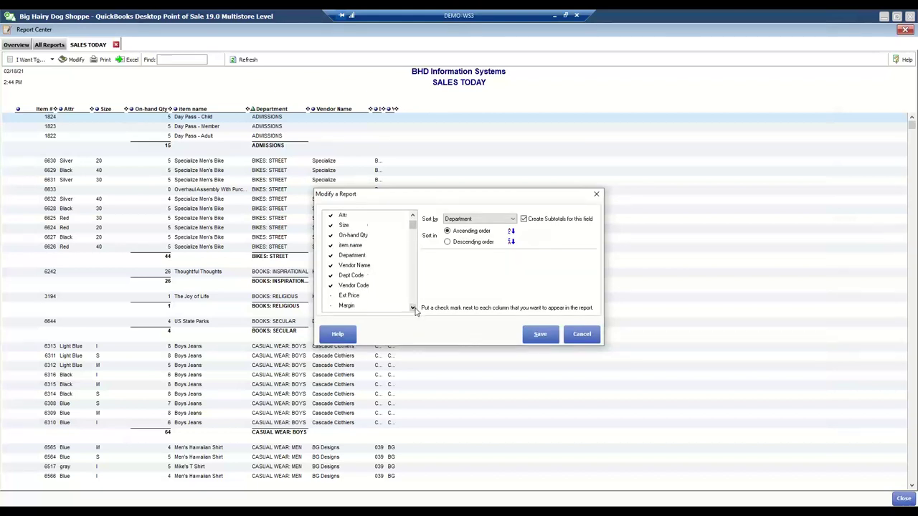
left_click(413, 308)
left_click(413, 308)
scroll(413, 307, "down", 9)
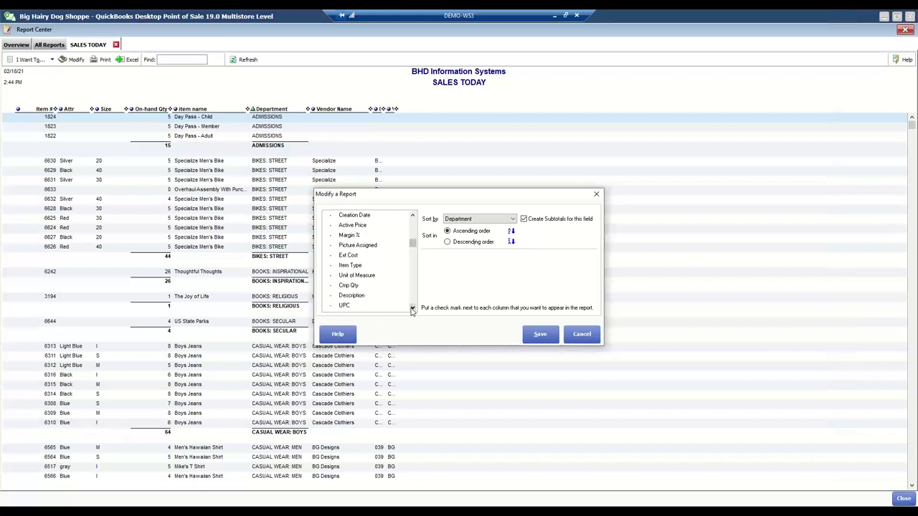
left_click(412, 308)
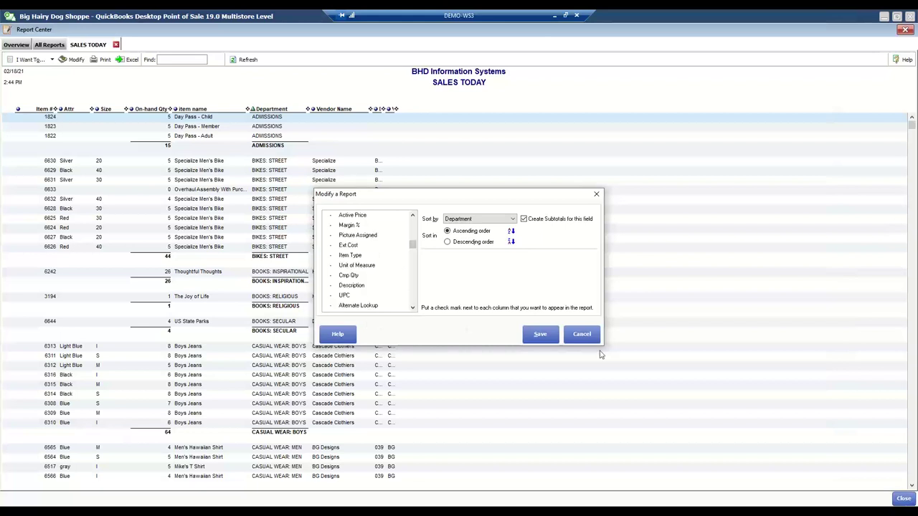
left_click(528, 334)
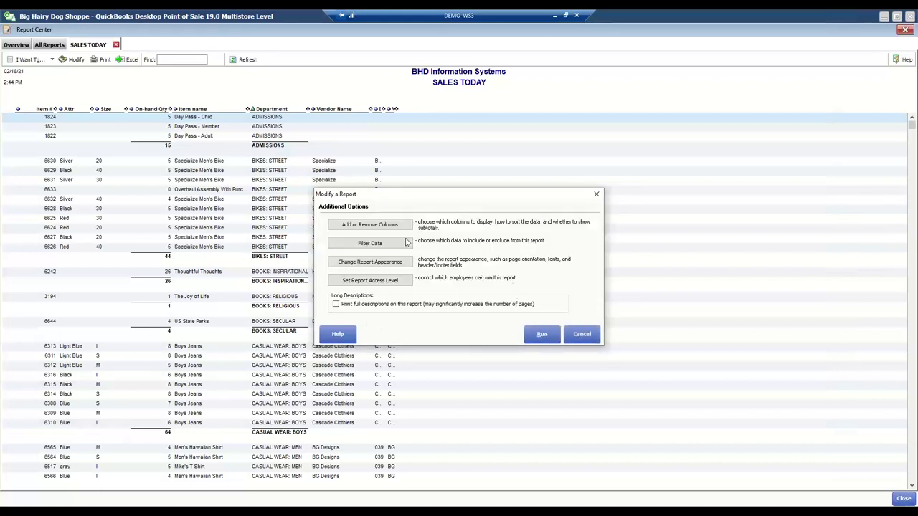
Review the data filter fields available for the SALES TODAY report, leaving the modification options without running the report
left_click(405, 242)
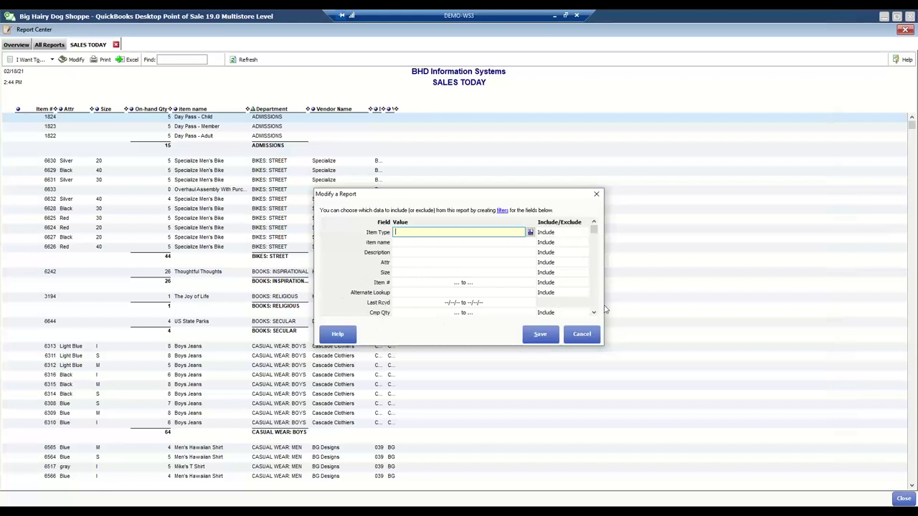
left_click(595, 310)
left_click(595, 310)
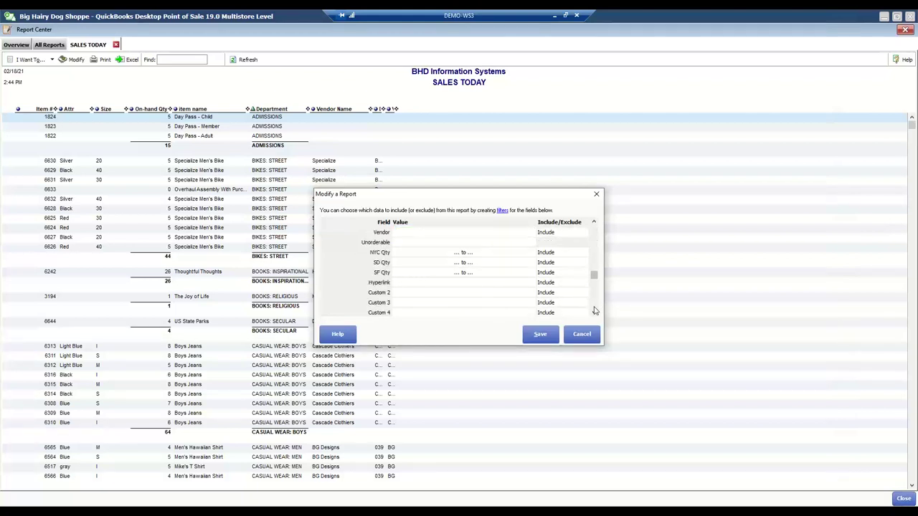
left_click(594, 310)
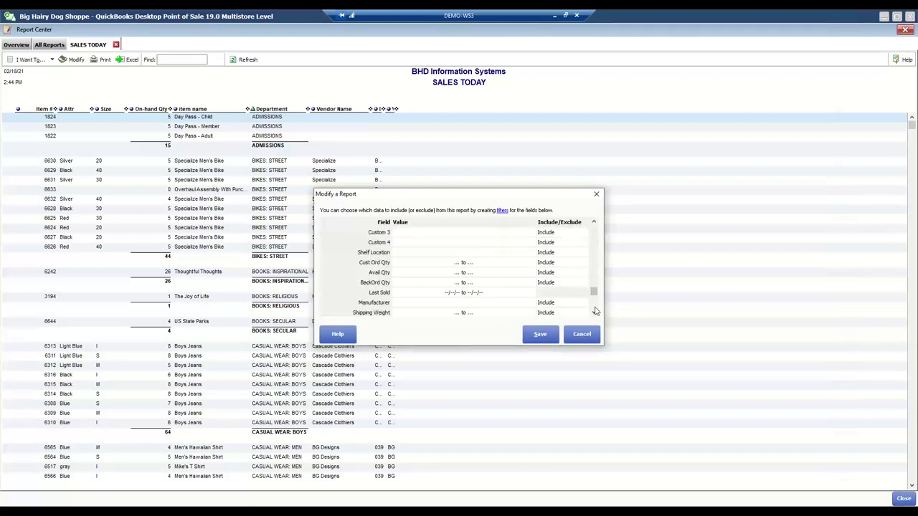
left_click(593, 223)
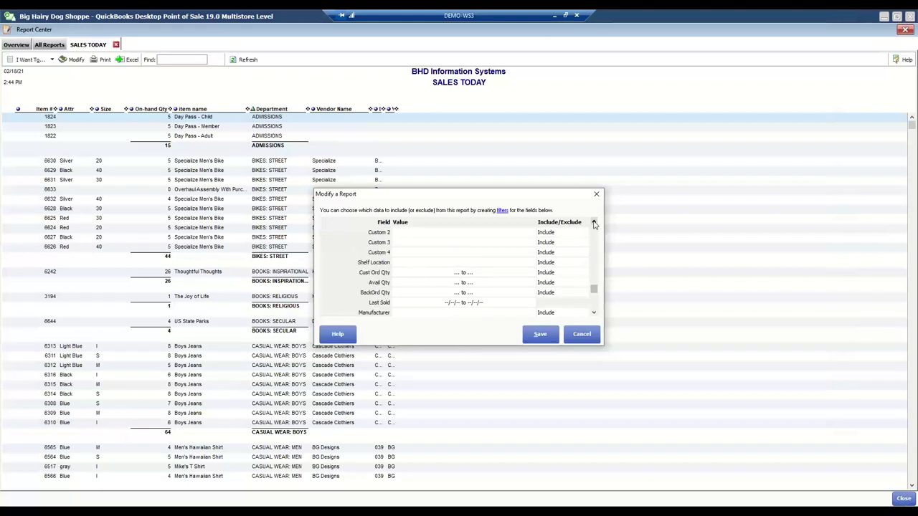
left_click(593, 223)
left_click(594, 223)
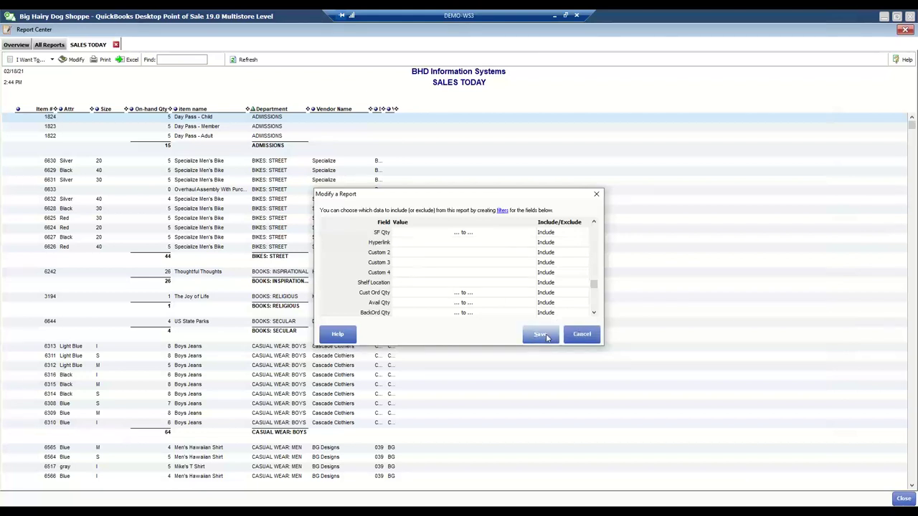
left_click(581, 335)
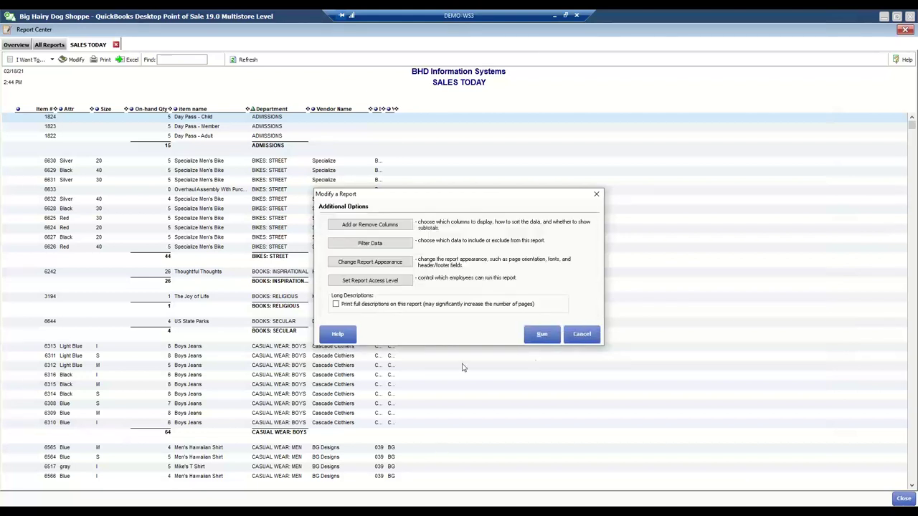
left_click(581, 334)
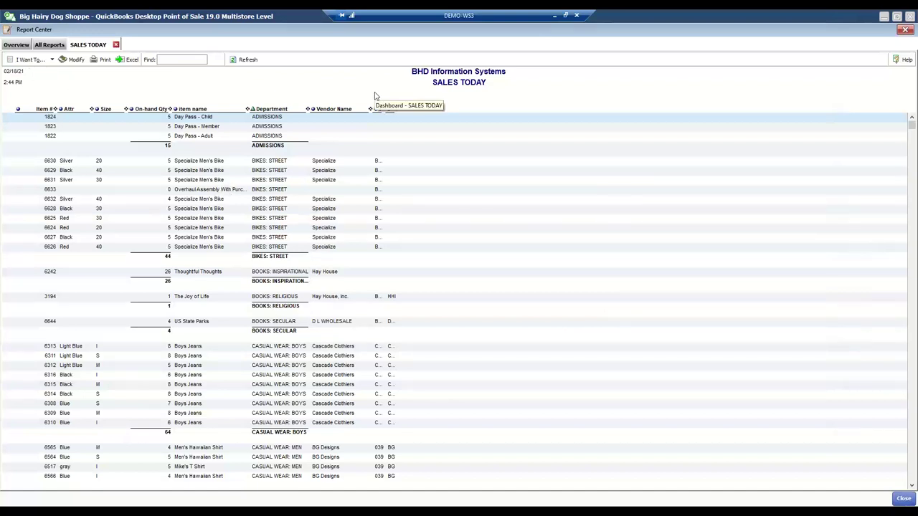
Memorize the SALES TODAY report as THURSDAY'S REPORT under My Reports
left_click(52, 60)
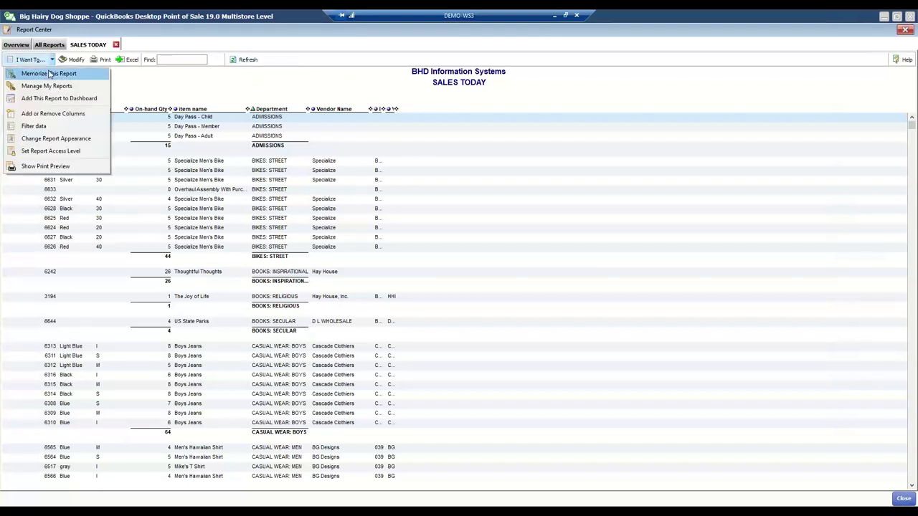
left_click(49, 75)
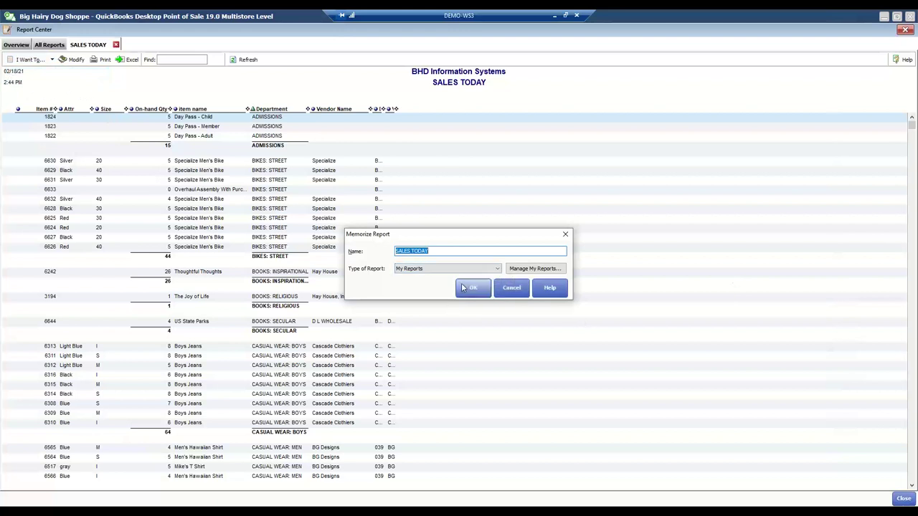
type("THURSDAY'S REPORT")
left_click(475, 288)
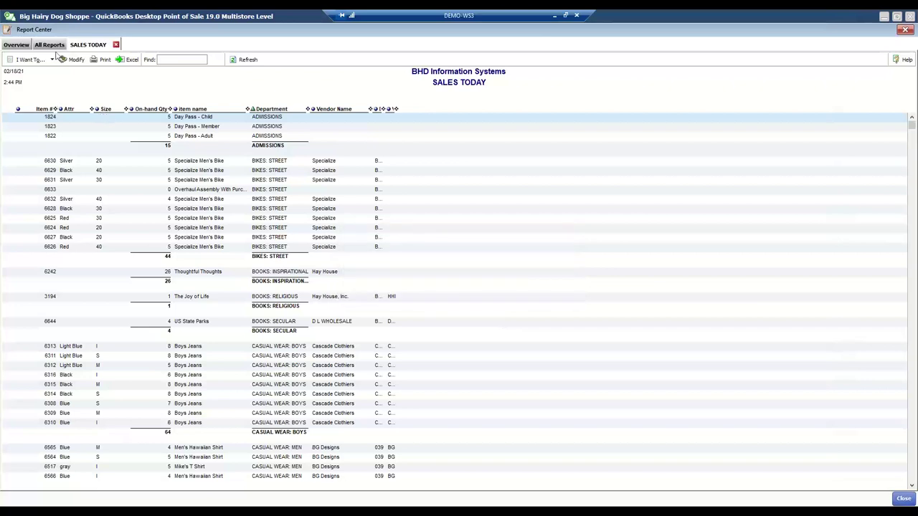
Display THURSDAY'S REPORT from the memorized reports
left_click(38, 46)
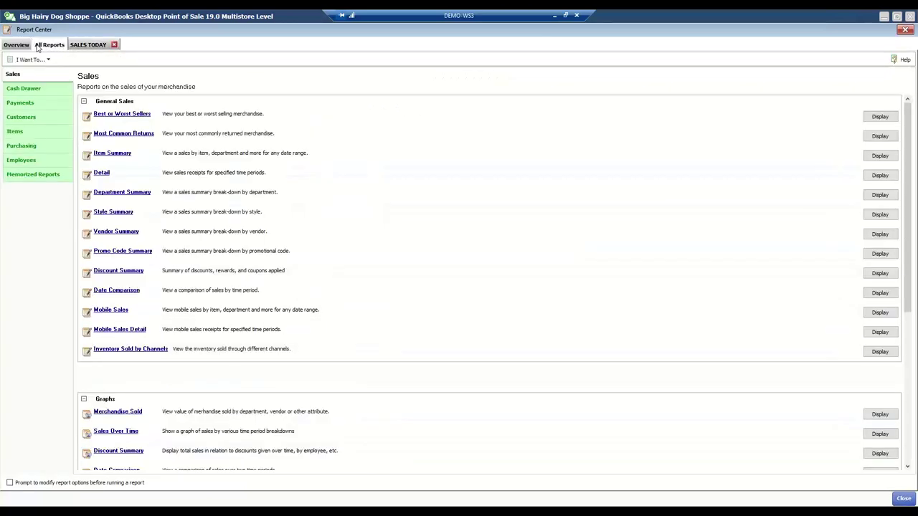
left_click(29, 174)
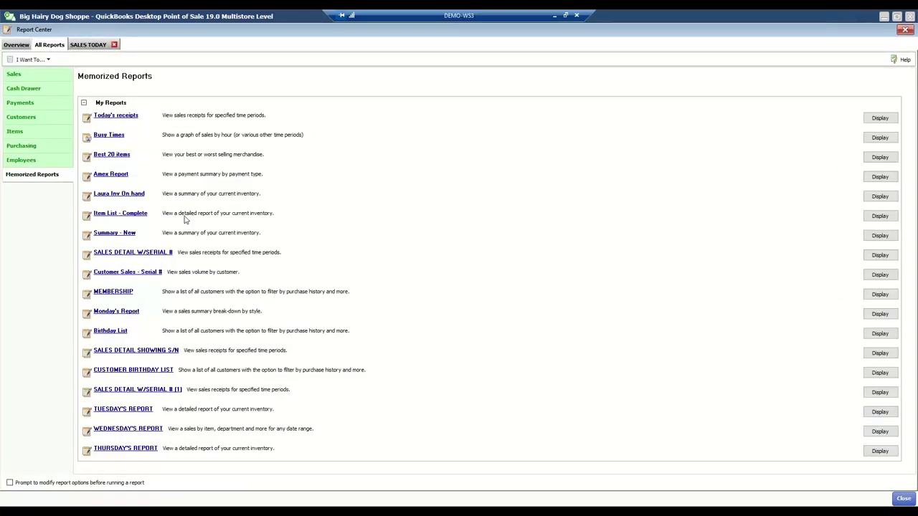
left_click(134, 452)
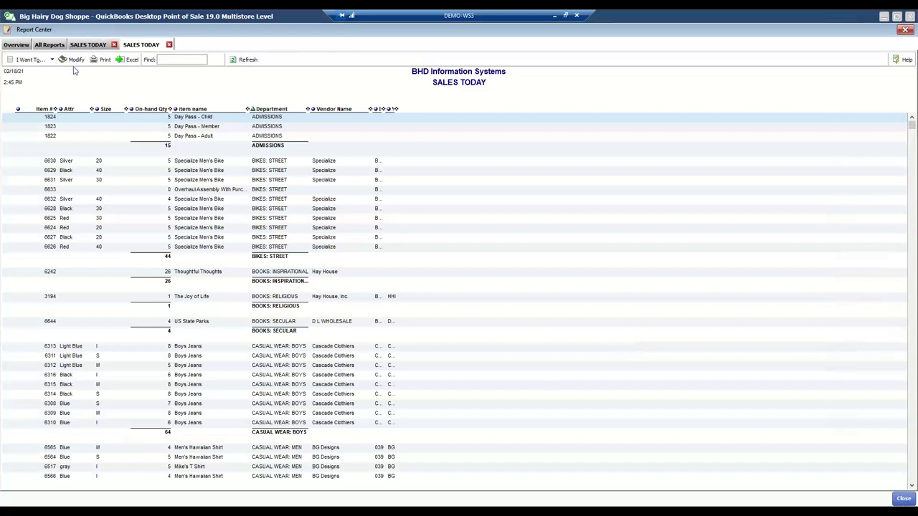
Add the displayed report to the dashboard under the name THURSDAY'S REPORT
left_click(53, 61)
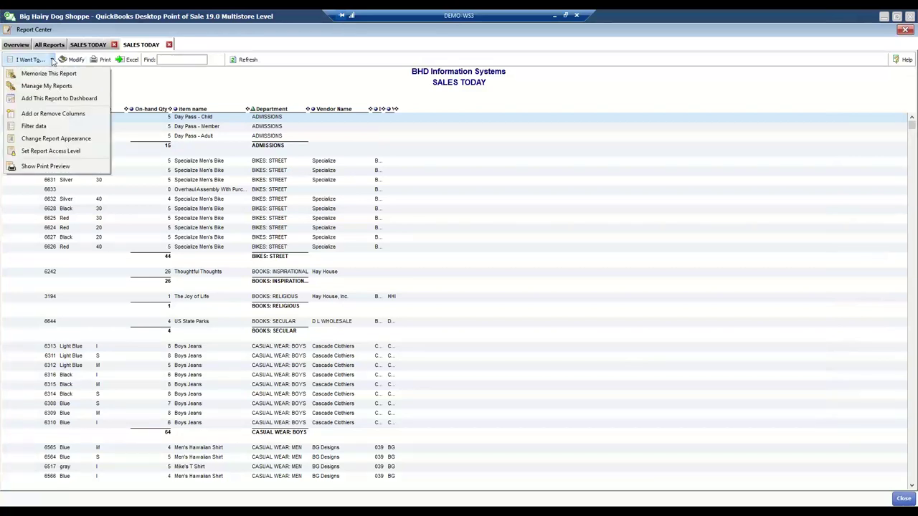
left_click(59, 98)
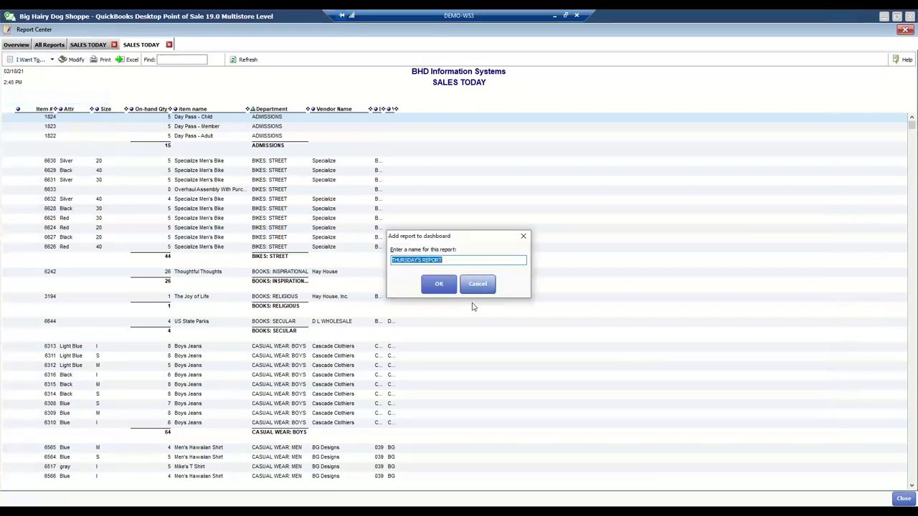
left_click(438, 285)
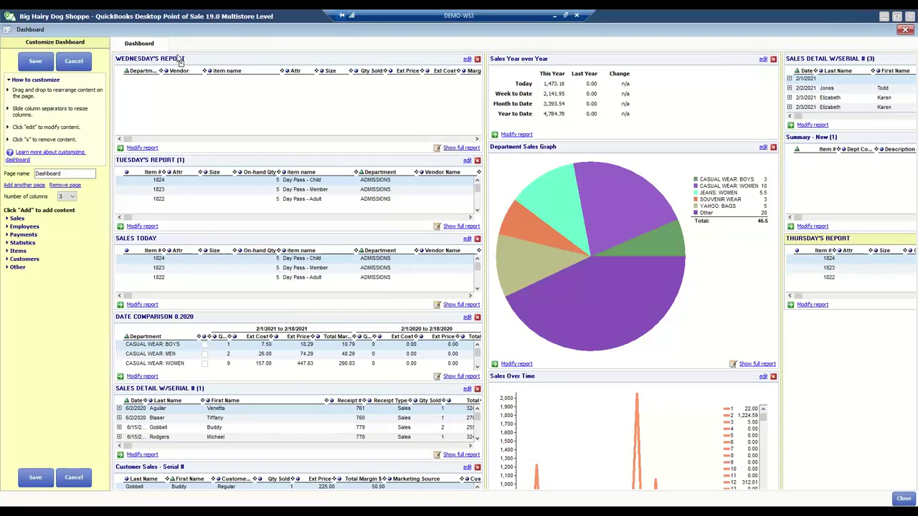
Place THURSDAY'S REPORT above WEDNESDAY'S REPORT in the dashboard's first column, then save and close the dashboard
left_click_drag(180, 60, 181, 62)
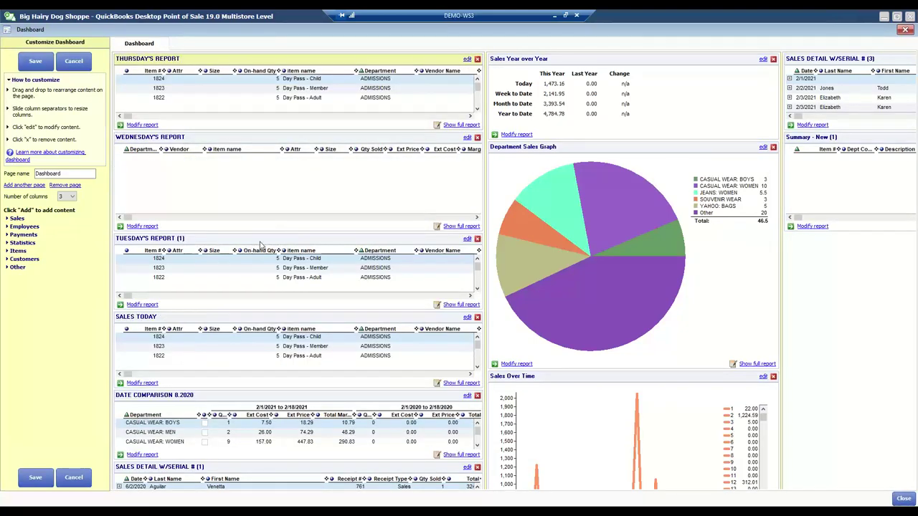
left_click(32, 61)
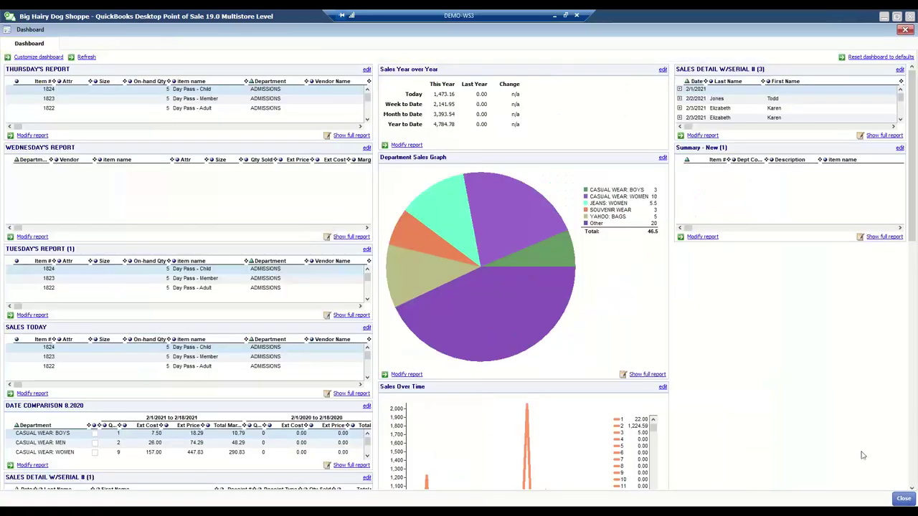
left_click(903, 498)
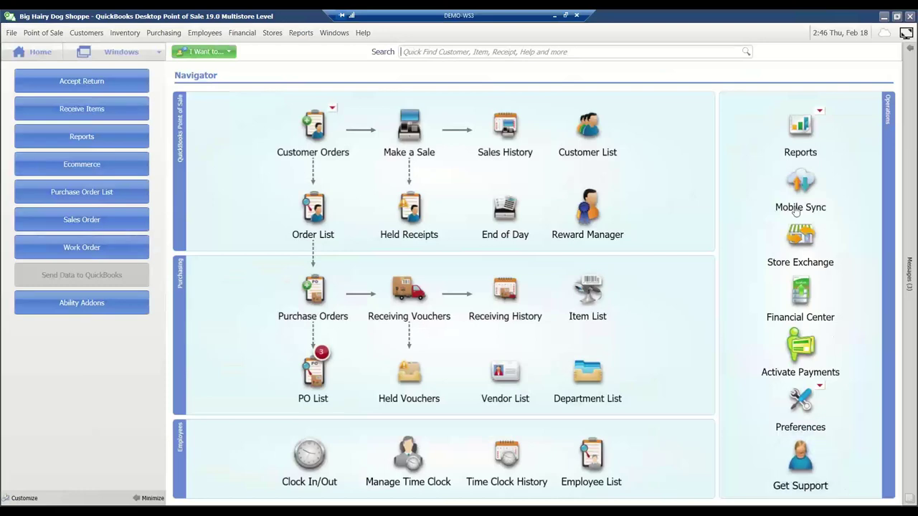
Display the Inventory Sold by Channels report from the general sales reports in the Report Center
left_click(801, 129)
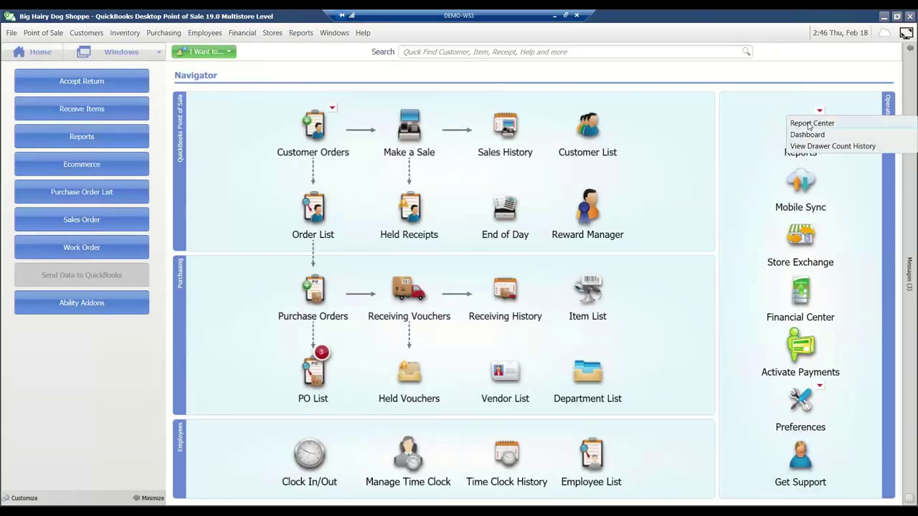
left_click(810, 124)
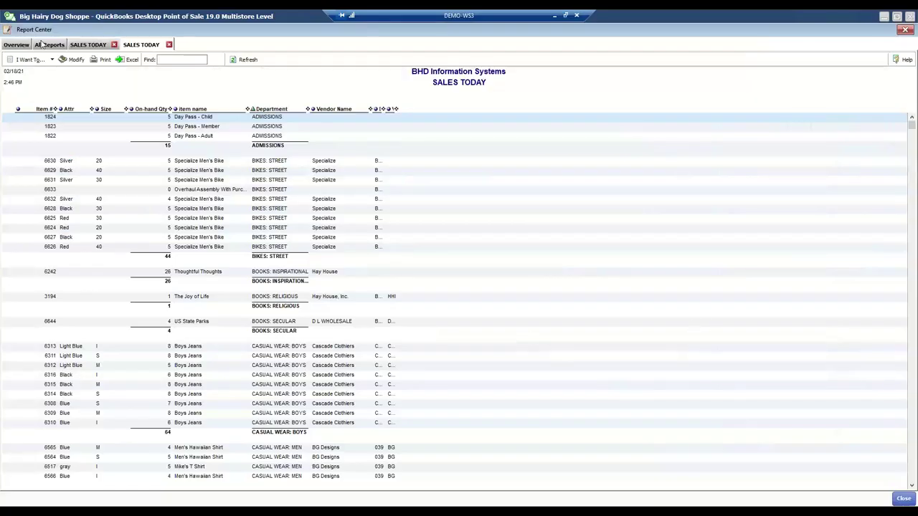
left_click(46, 46)
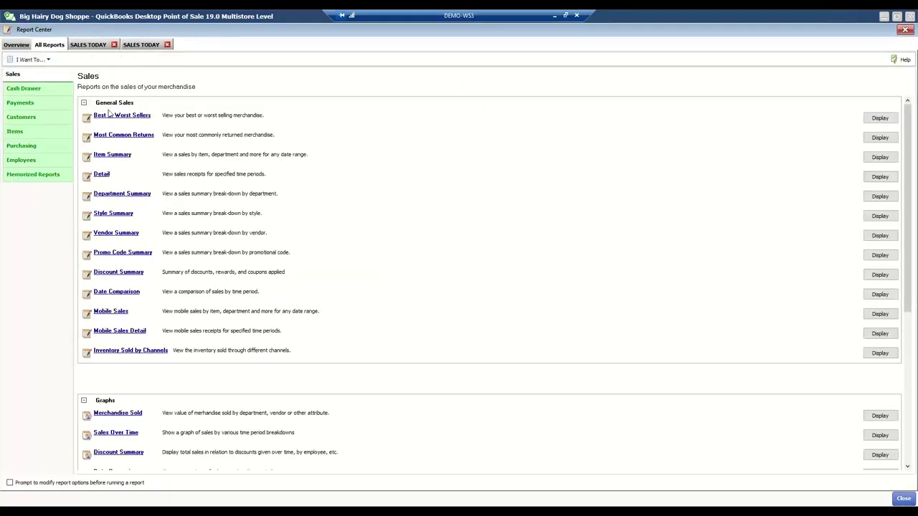
left_click(162, 351)
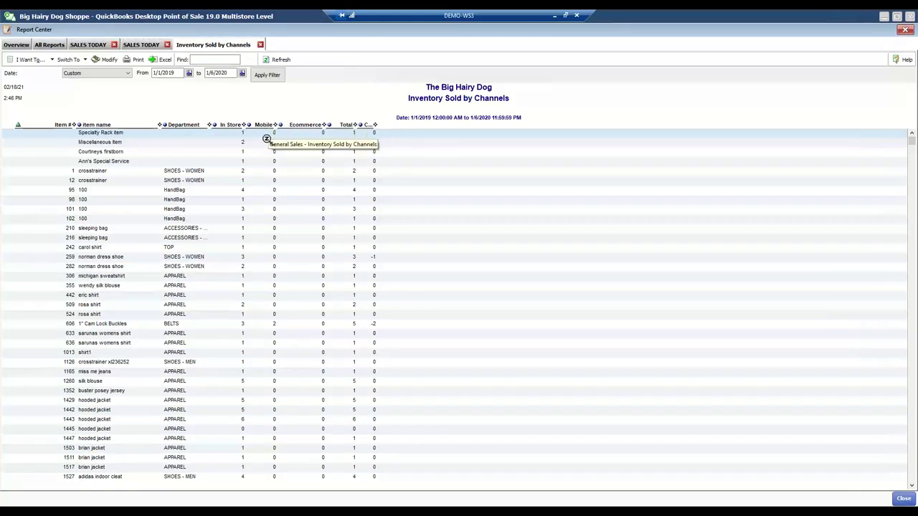
Review the reports available in the Sales, Cash Drawer, Payments, Customers, Items, Purchasing and Employees categories
left_click(50, 46)
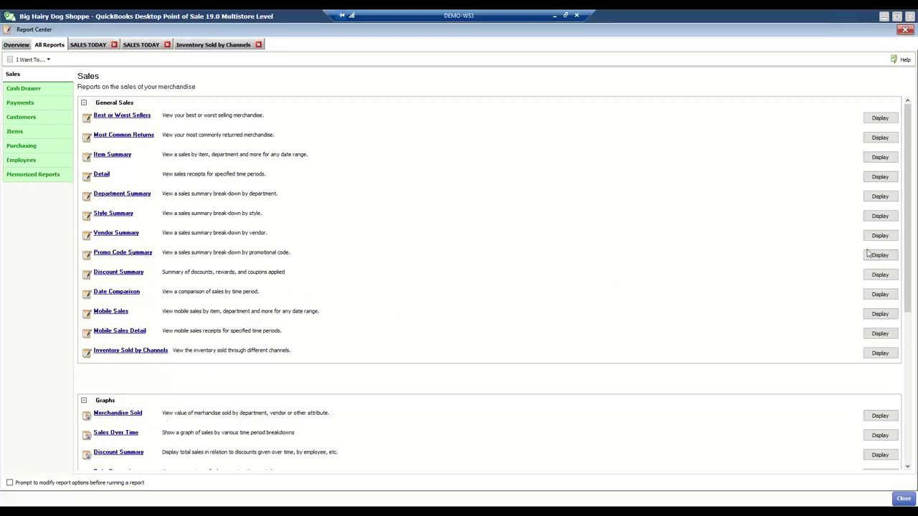
left_click_drag(913, 268, 898, 448)
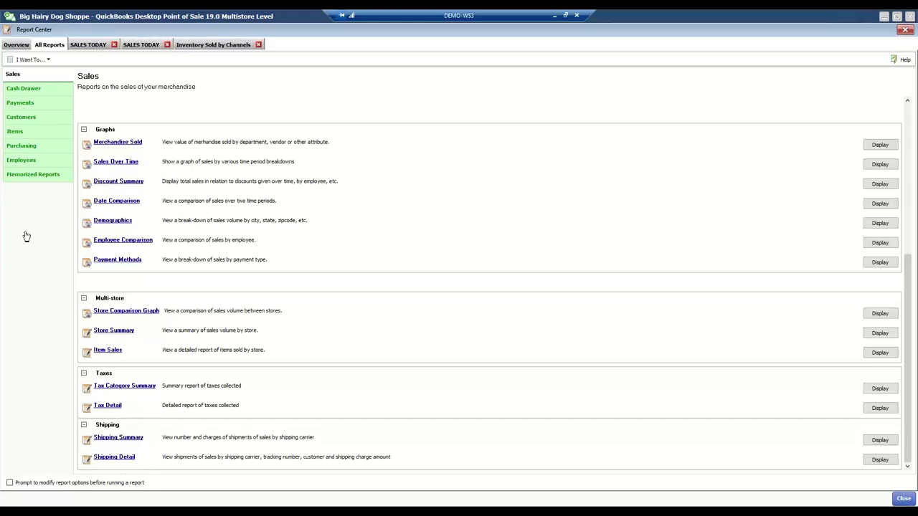
left_click(10, 90)
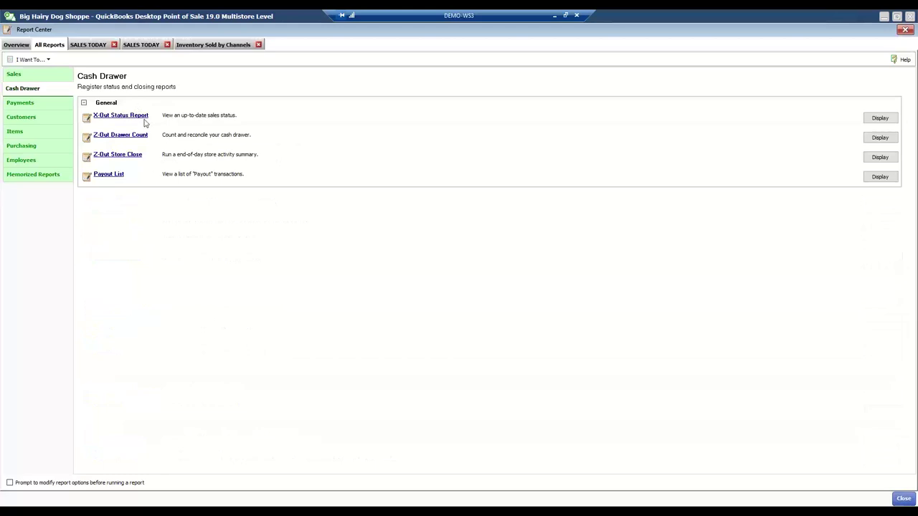
left_click(22, 105)
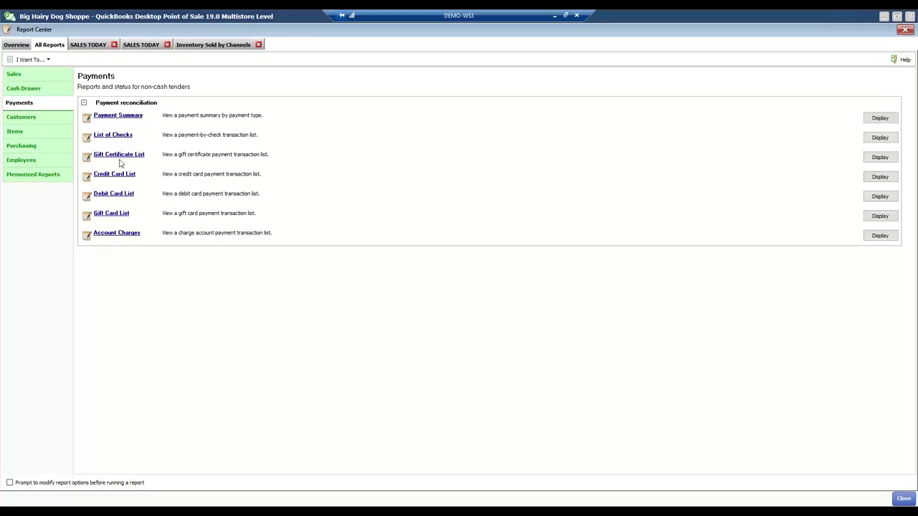
left_click(31, 119)
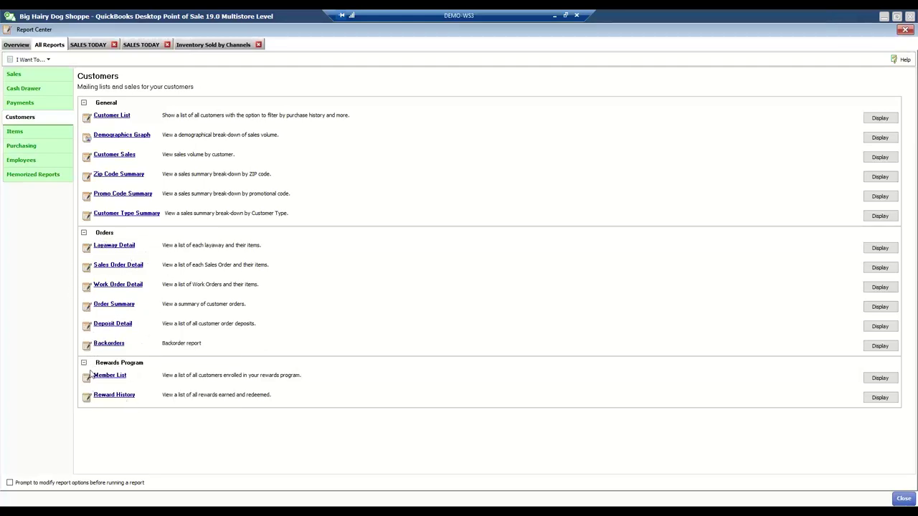
key("Down")
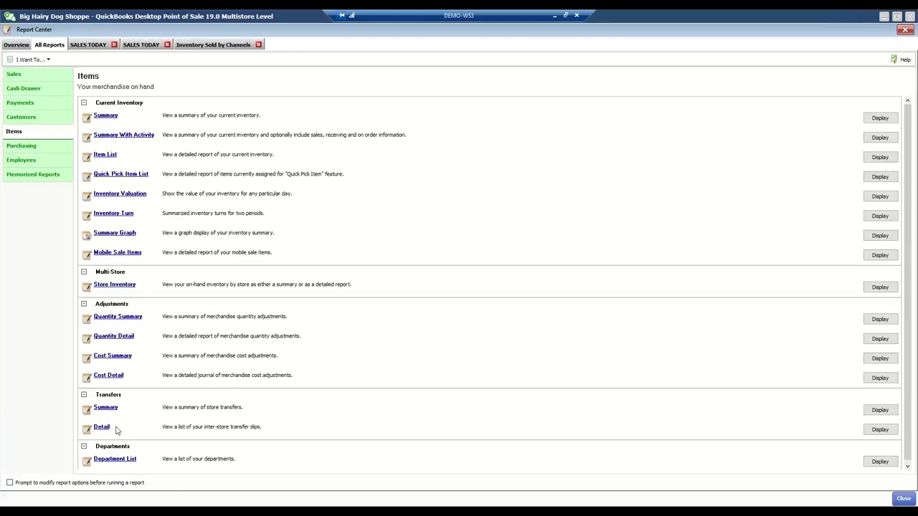
left_click(19, 149)
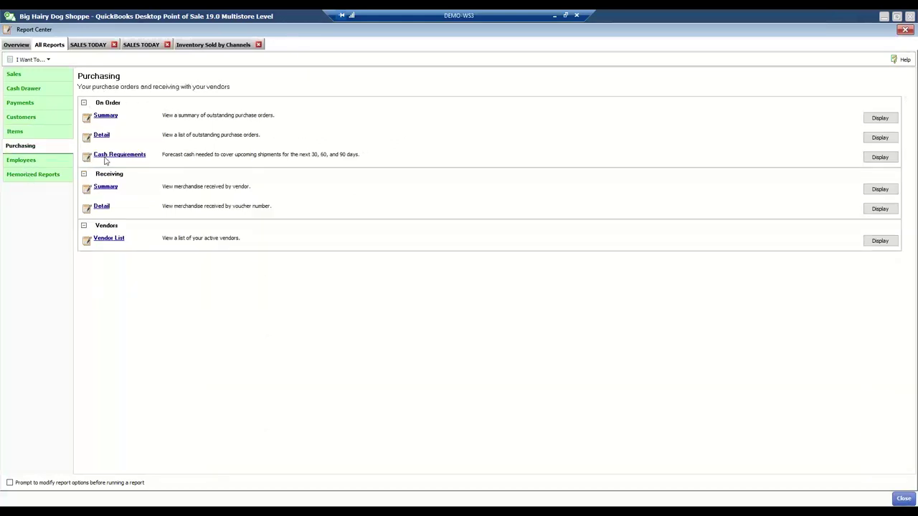
left_click(21, 159)
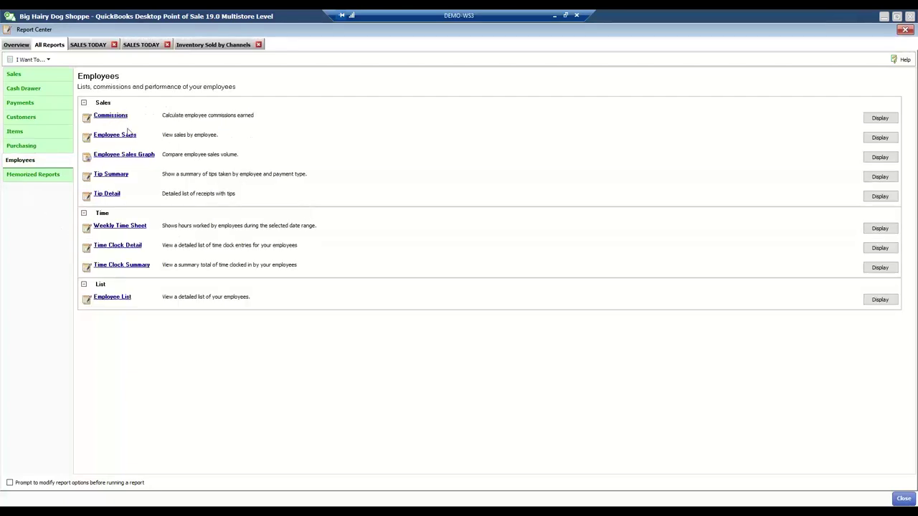
mouse_move(84, 183)
left_click(29, 74)
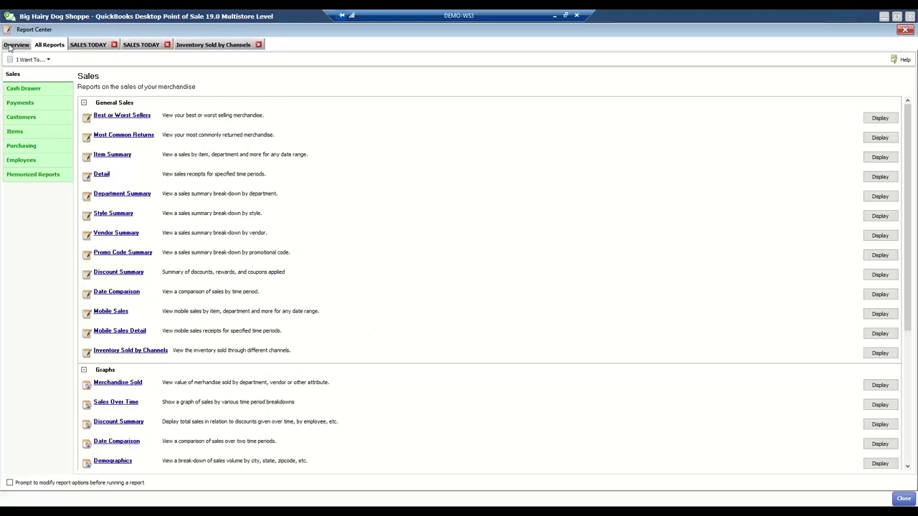
Close the Report Center and return to the Navigator, keeping the program open
left_click(906, 29)
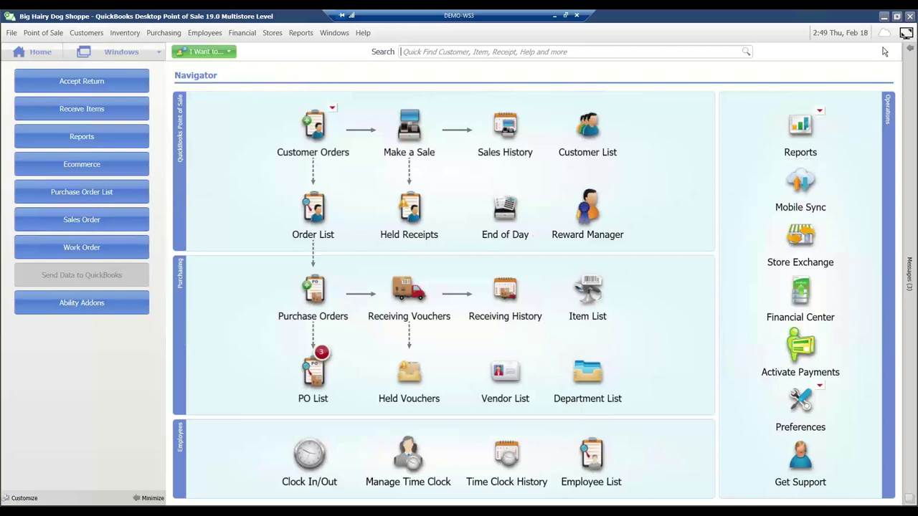
left_click(910, 16)
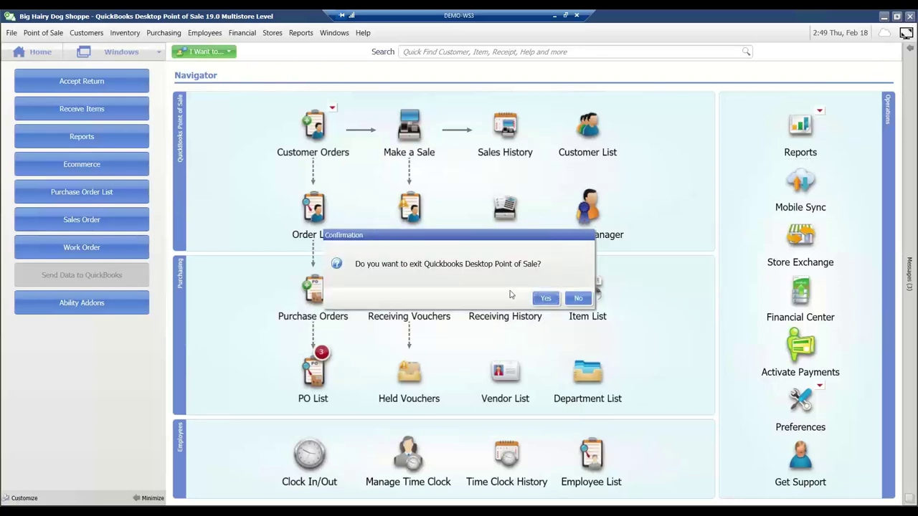
left_click(578, 298)
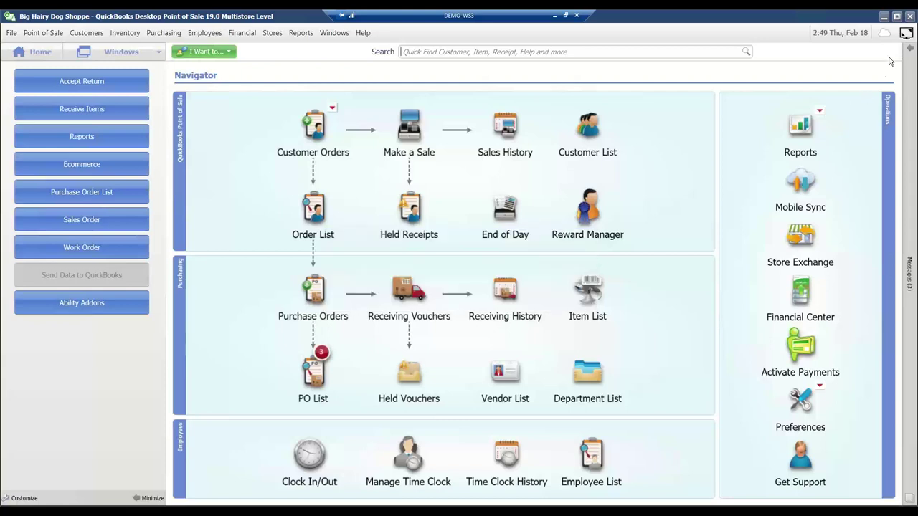